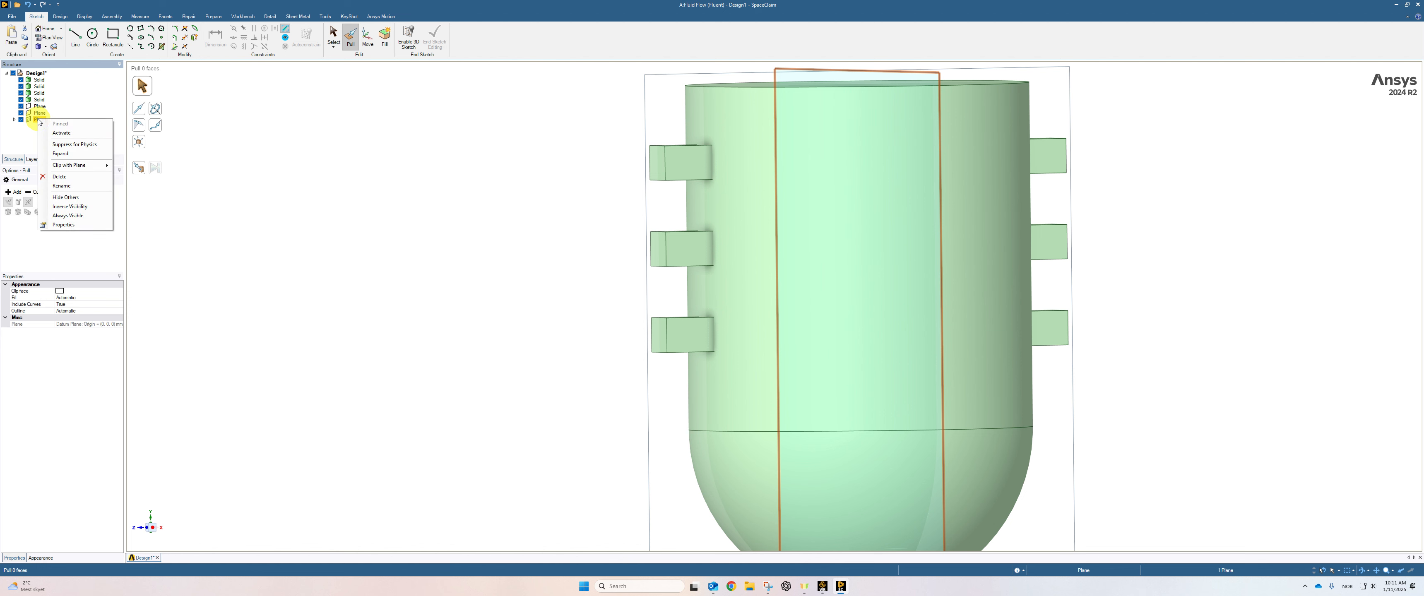
# - Delete the three datum planes from the design, leaving only the four solids
pyautogui.click(64, 176)
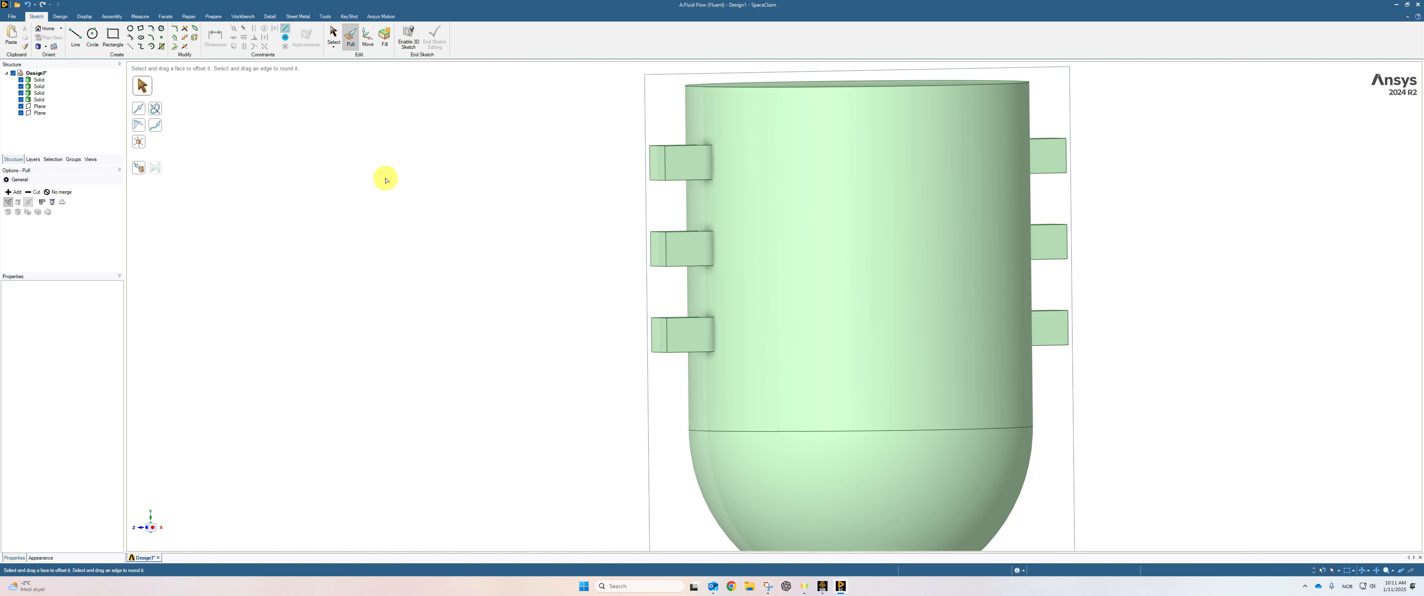
pyautogui.rightClick(36, 113)
pyautogui.click(64, 167)
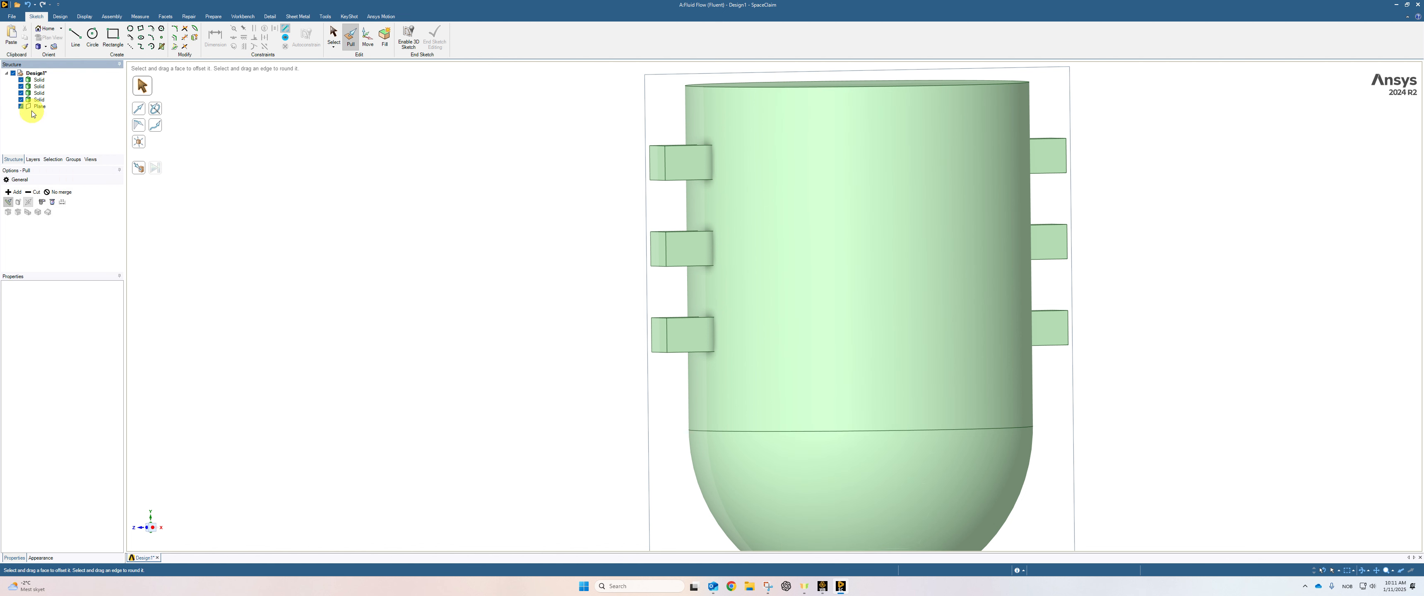
pyautogui.click(40, 106)
pyautogui.rightClick(44, 106)
pyautogui.click(73, 160)
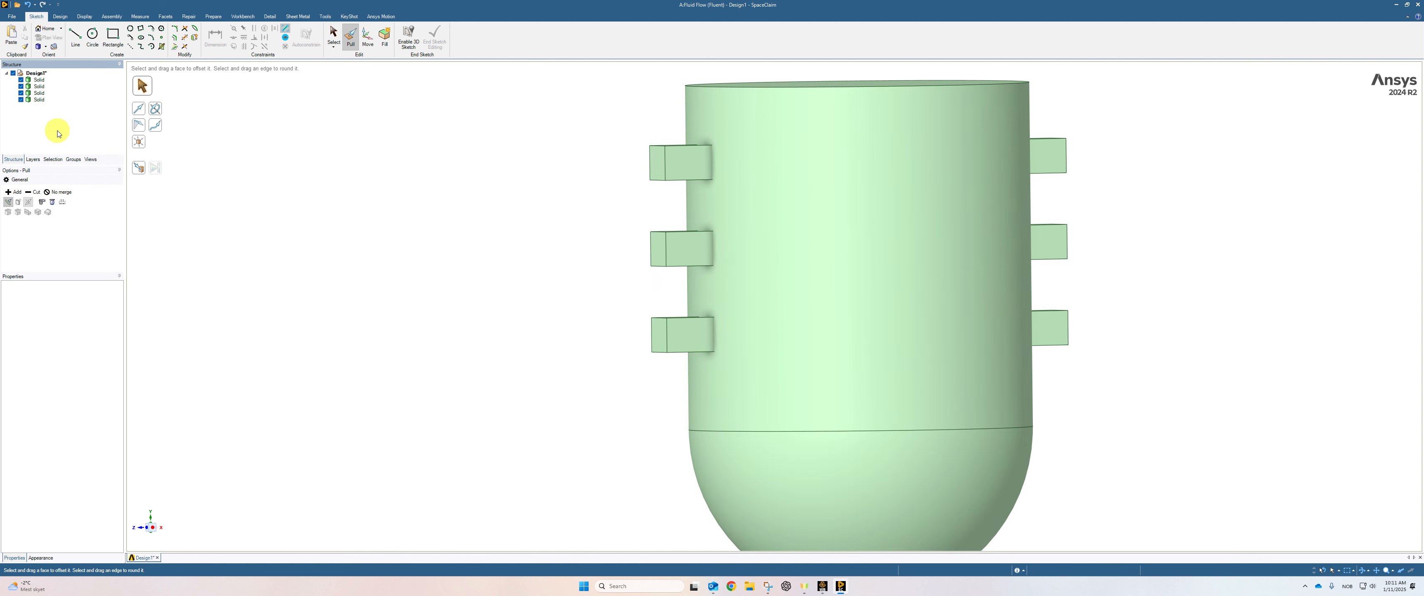
# - Combine the four solids into a single body
pyautogui.click(38, 100)
pyautogui.keyDown('ctrl'); pyautogui.click(39, 93); pyautogui.keyUp('ctrl')
pyautogui.keyDown('ctrl'); pyautogui.click(40, 86); pyautogui.keyUp('ctrl')
pyautogui.keyDown('ctrl'); pyautogui.click(39, 80); pyautogui.keyUp('ctrl')
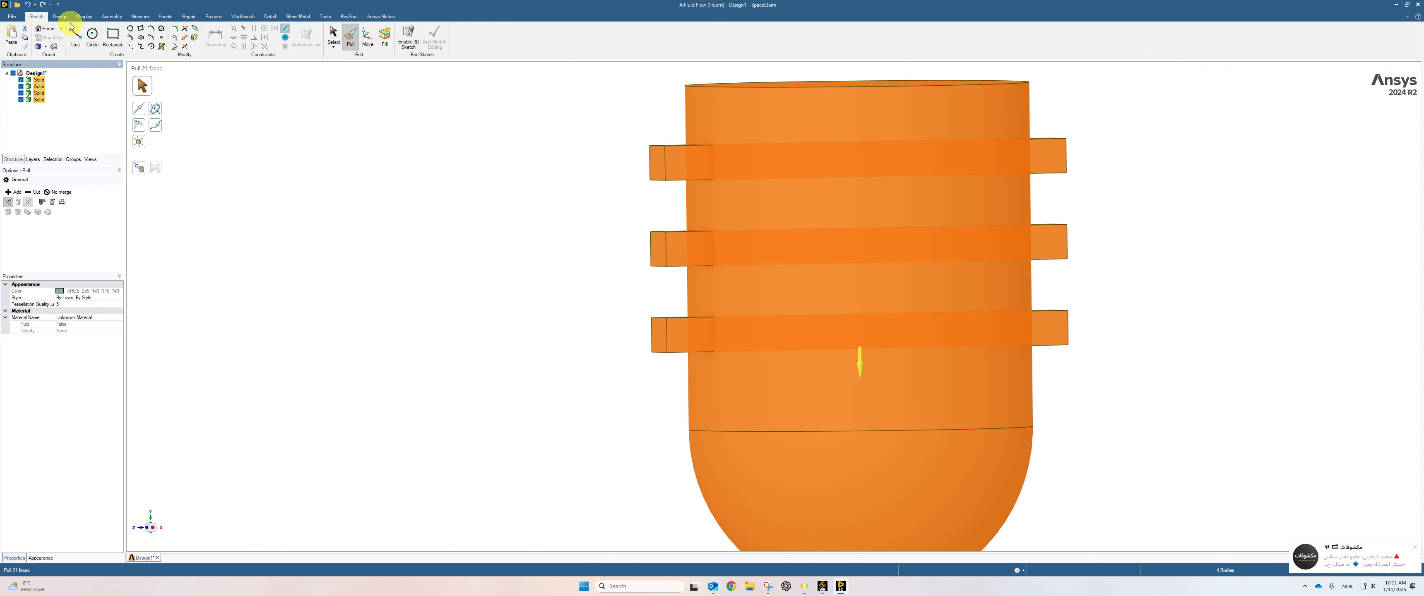
pyautogui.click(60, 16)
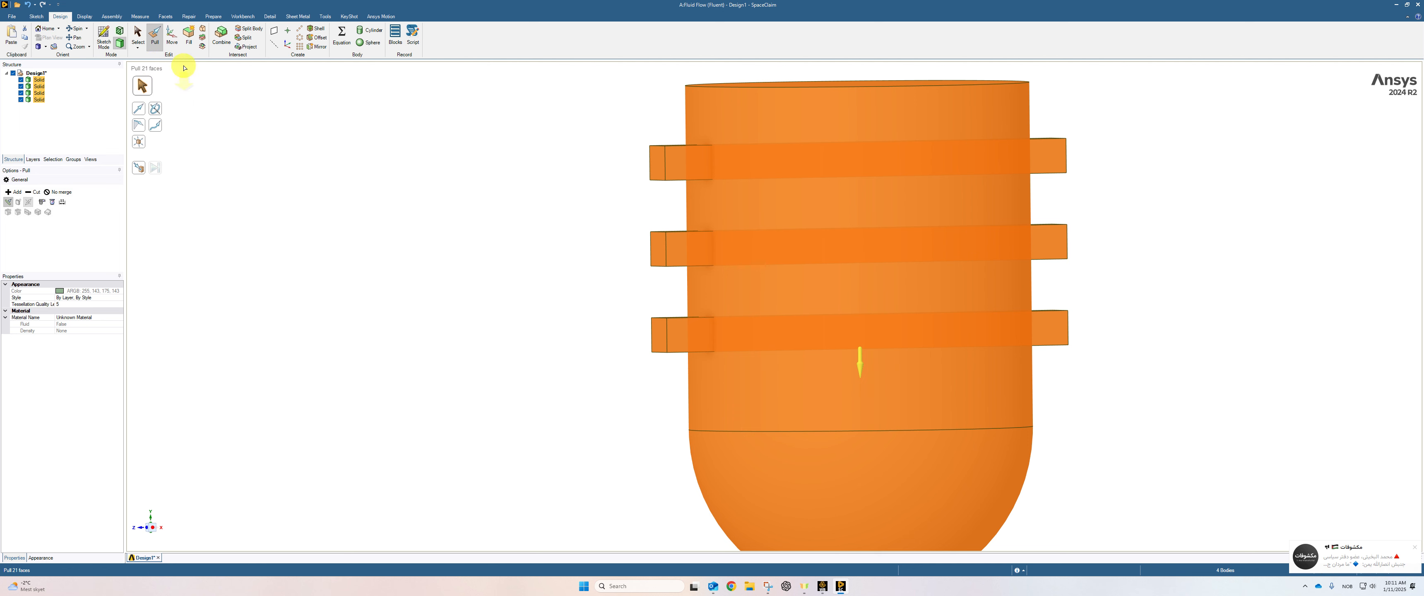
pyautogui.click(218, 37)
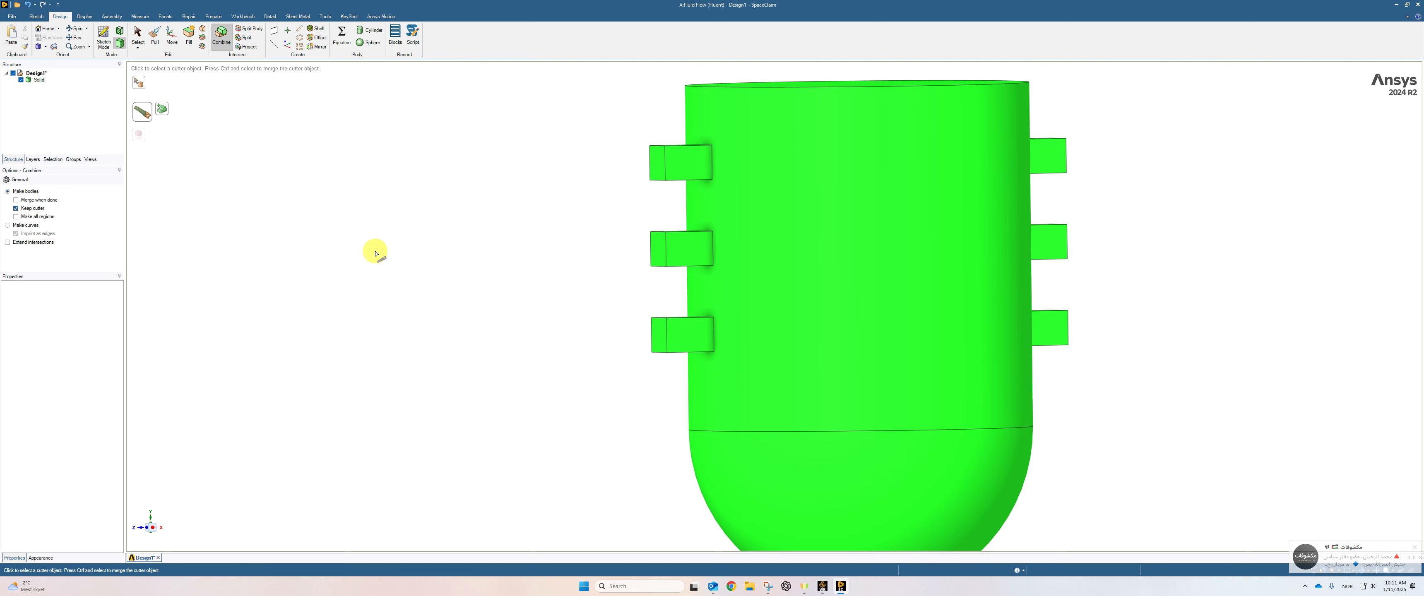
pyautogui.click(401, 265)
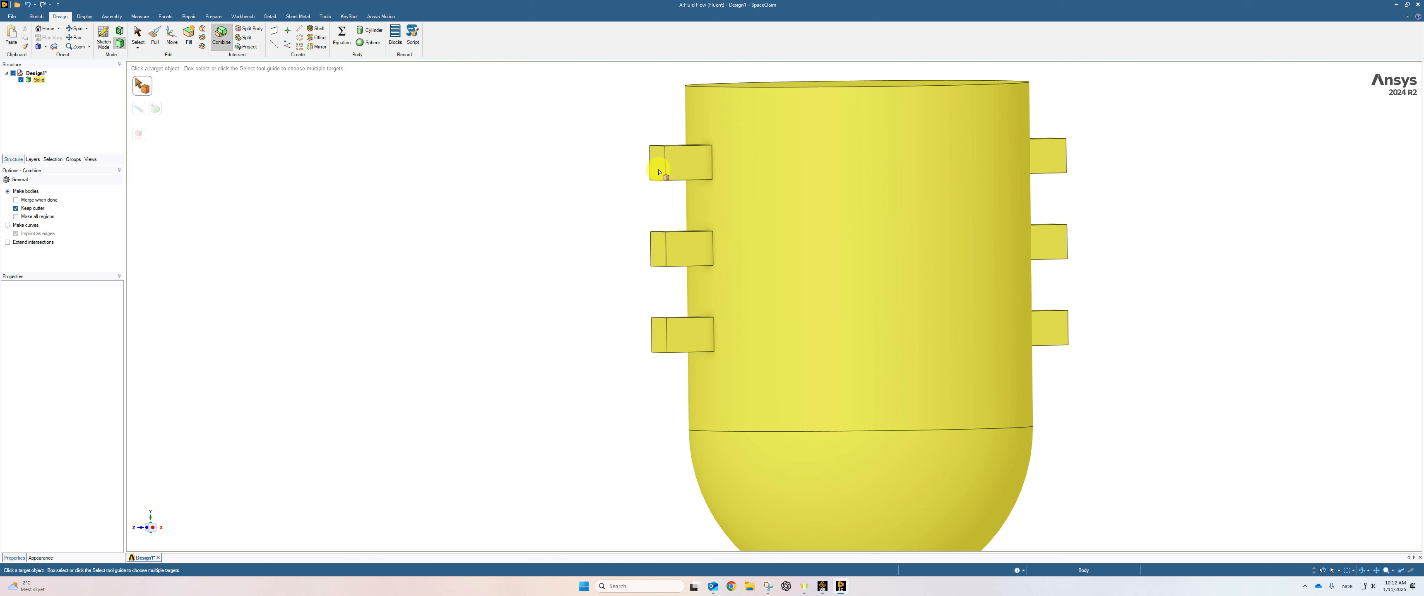
pyautogui.press('Escape')
pyautogui.moveTo(604, 268); pyautogui.dragTo(620, 274, button='middle')
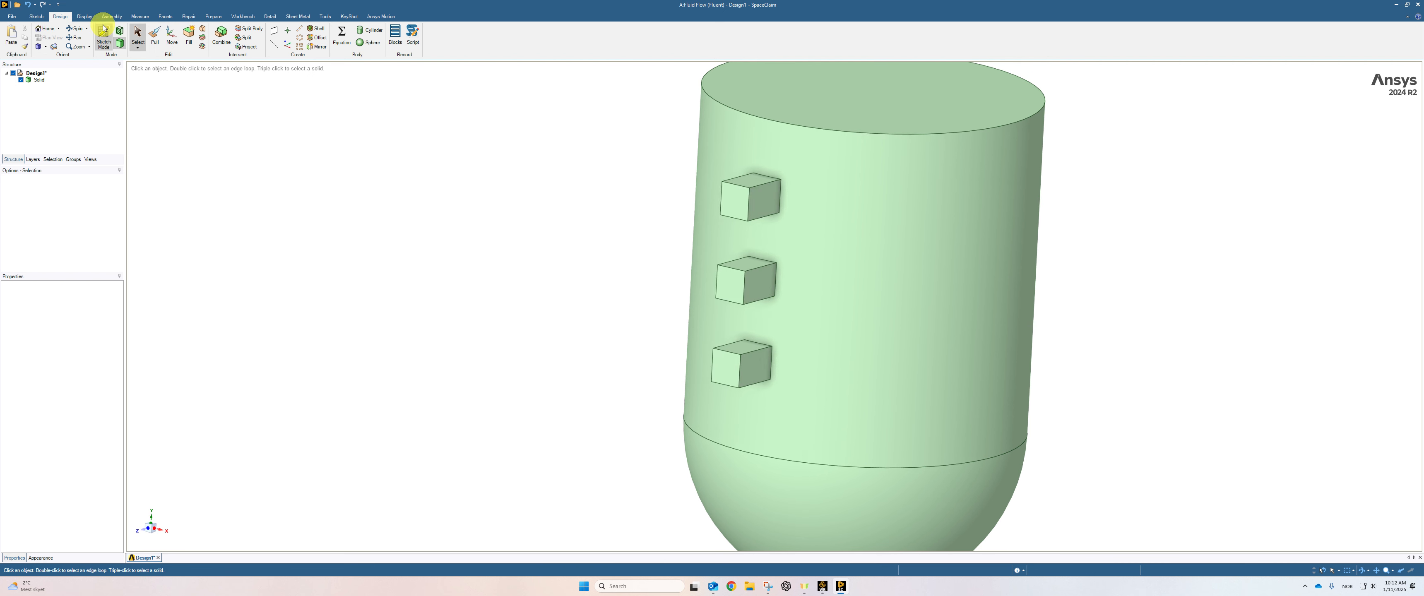
pyautogui.click(138, 48)
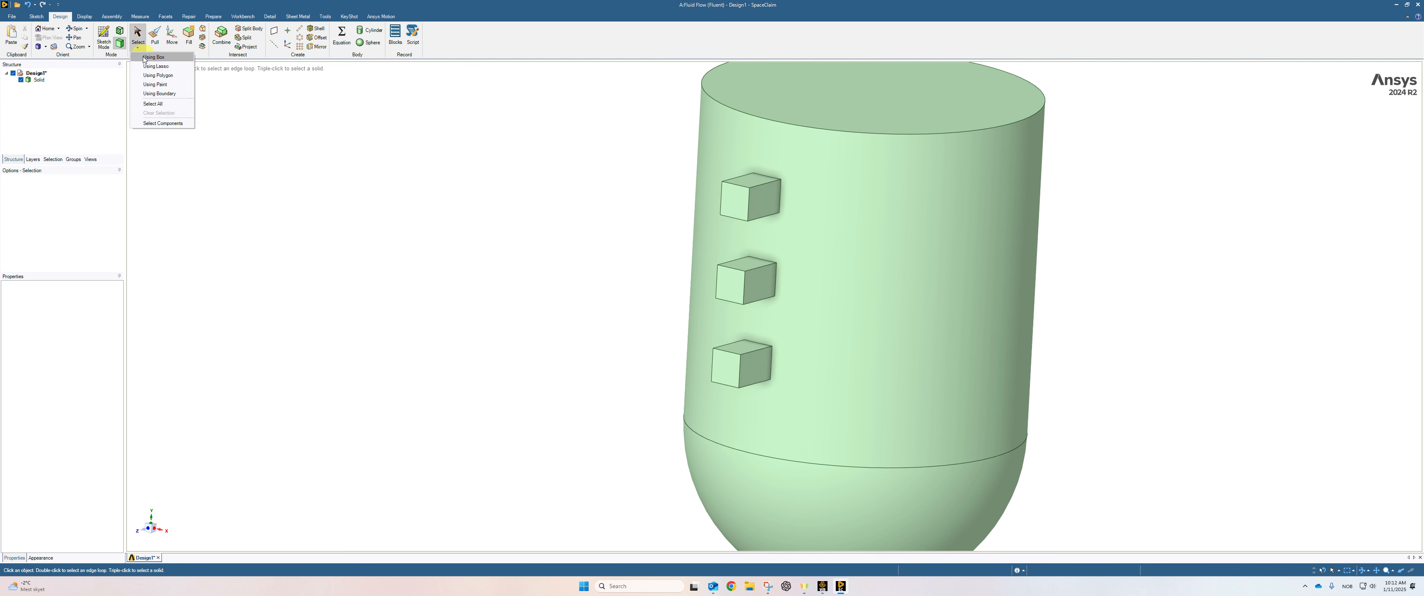
pyautogui.click(154, 57)
pyautogui.moveTo(639, 306); pyautogui.dragTo(667, 306, button='middle')
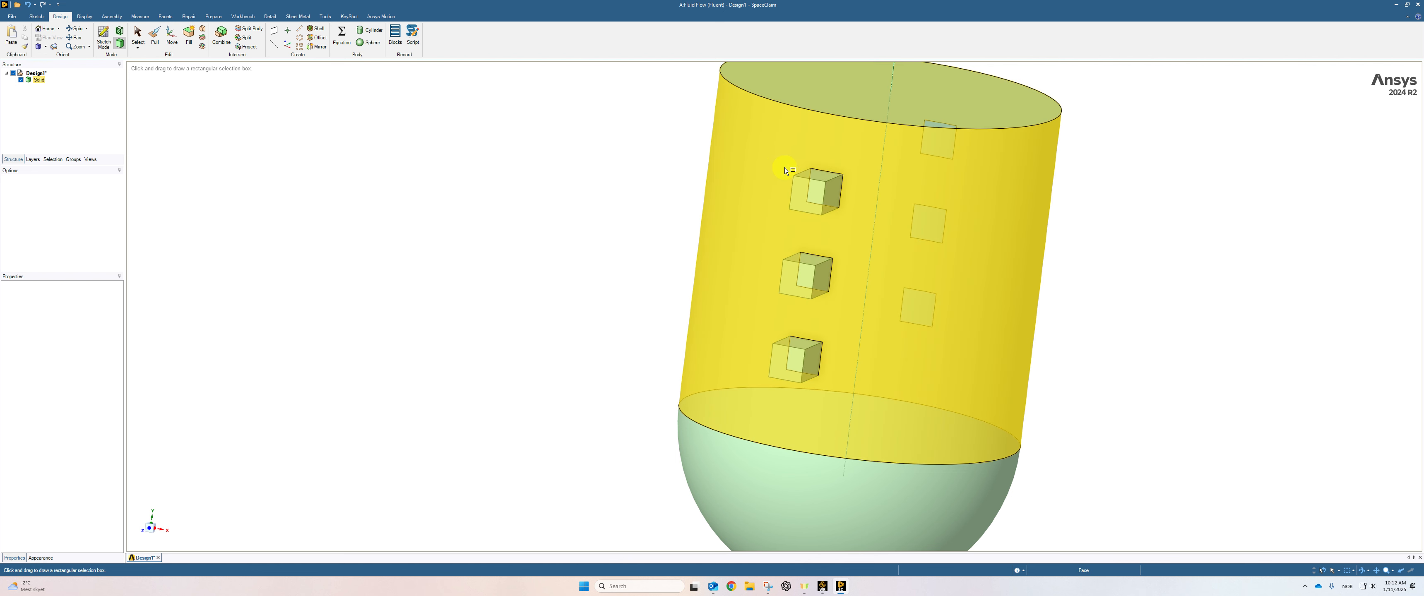
pyautogui.moveTo(779, 161); pyautogui.dragTo(846, 393)
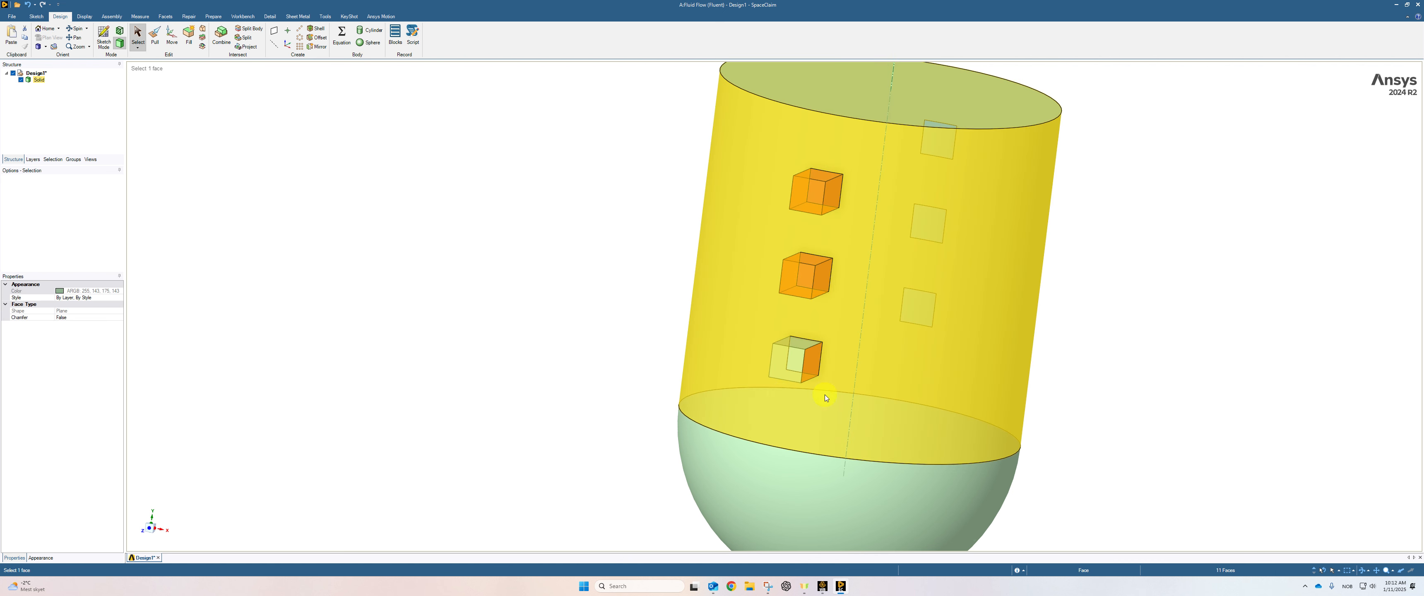
pyautogui.click(534, 360)
pyautogui.moveTo(535, 361); pyautogui.dragTo(632, 395, button='middle')
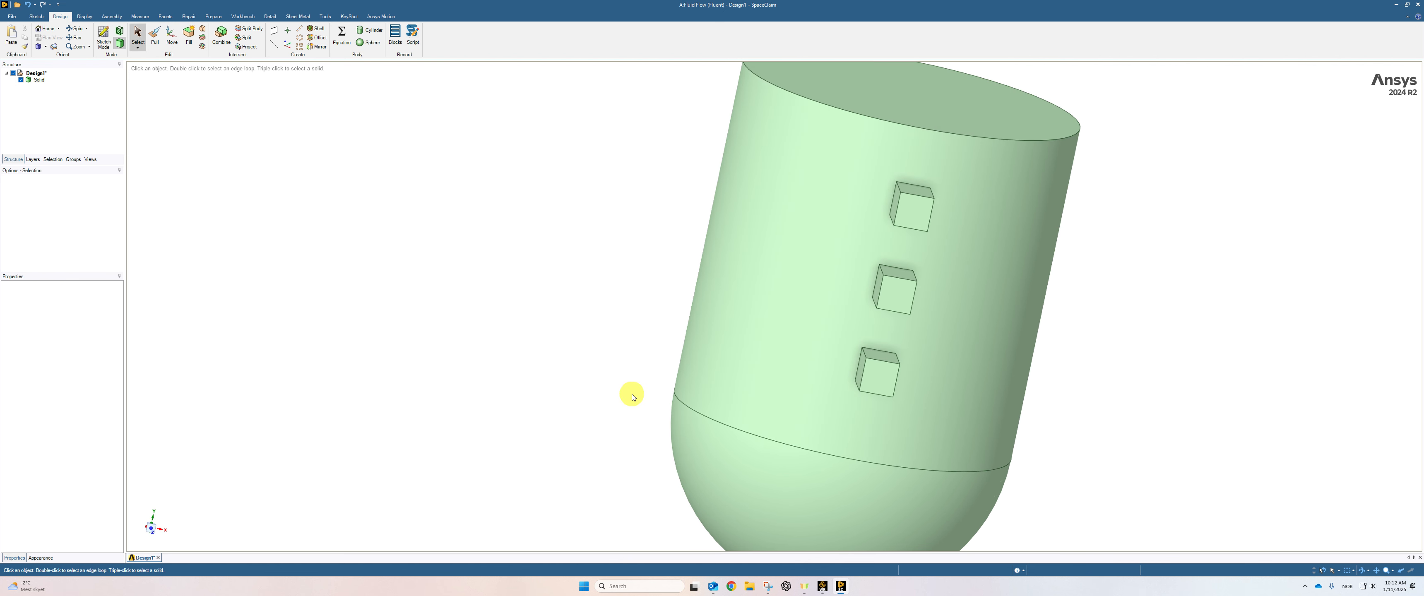
# - Box-select all faces of the three protruding blocks on one side of the cylinder and activate Move
pyautogui.click(138, 48)
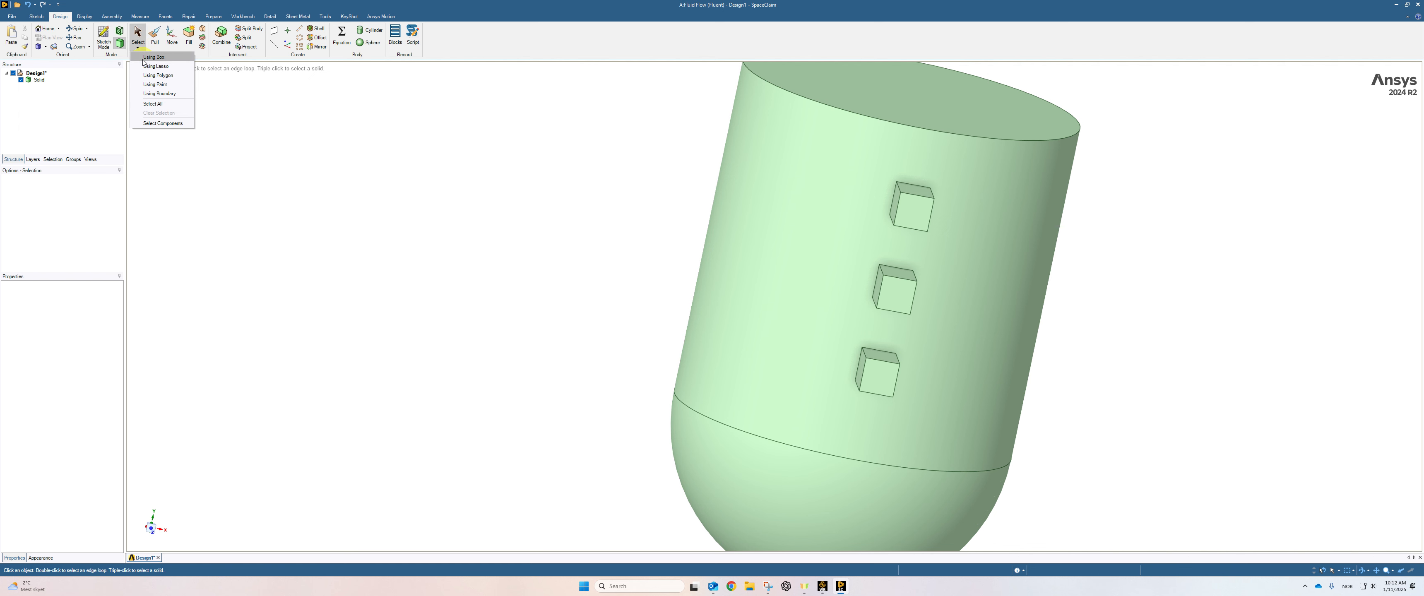
pyautogui.click(152, 57)
pyautogui.moveTo(852, 173)
pyautogui.mouseDown()
pyautogui.moveTo(960, 348)
pyautogui.moveTo(955, 417)
pyautogui.mouseUp()
pyautogui.moveTo(953, 415); pyautogui.dragTo(891, 398, button='middle')
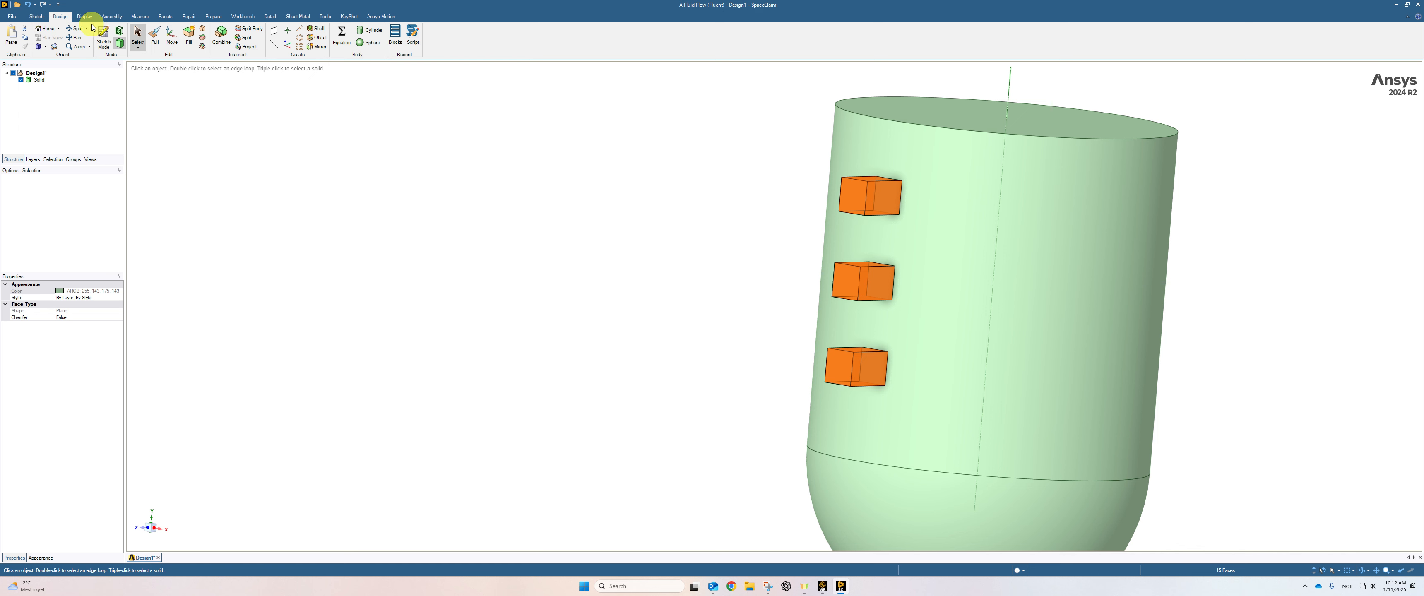
pyautogui.click(33, 18)
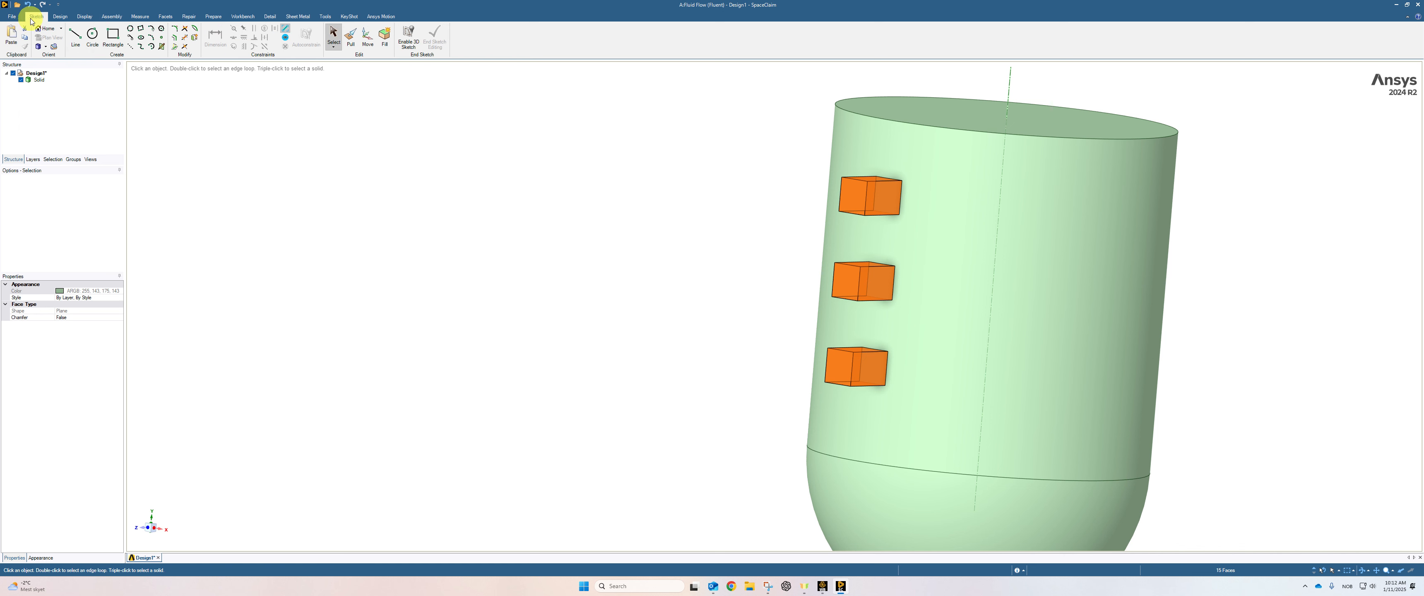
pyautogui.click(367, 40)
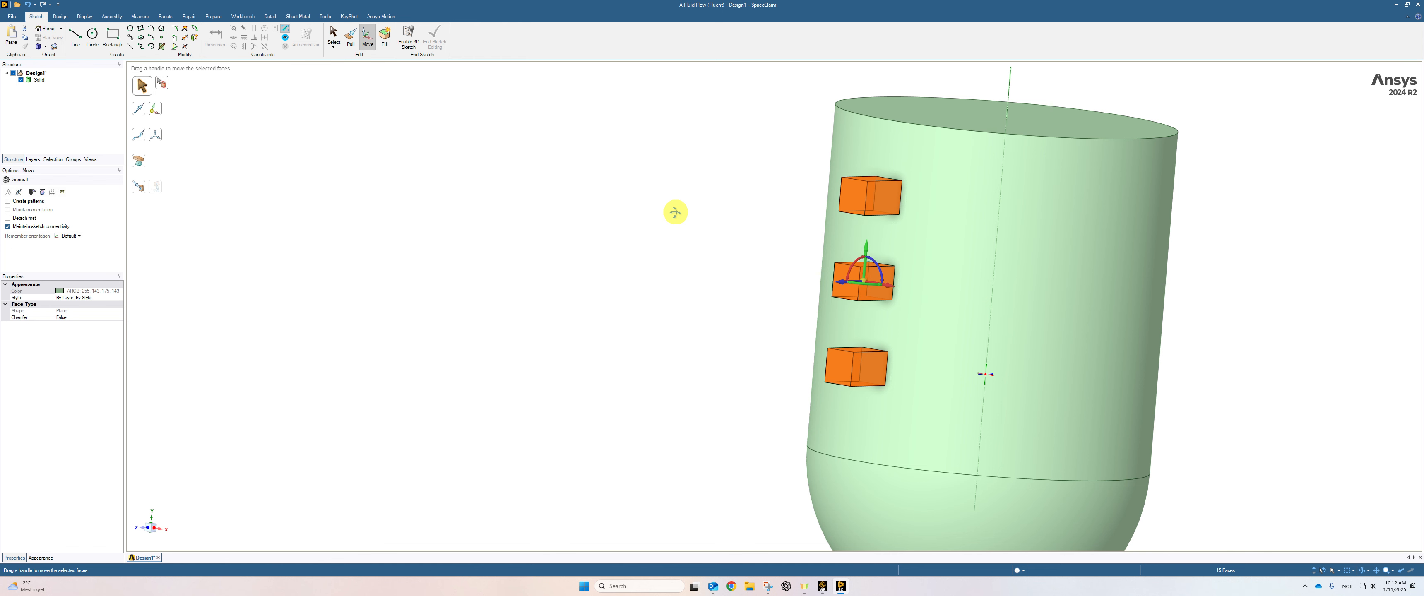
pyautogui.moveTo(676, 212); pyautogui.dragTo(668, 223, button='middle')
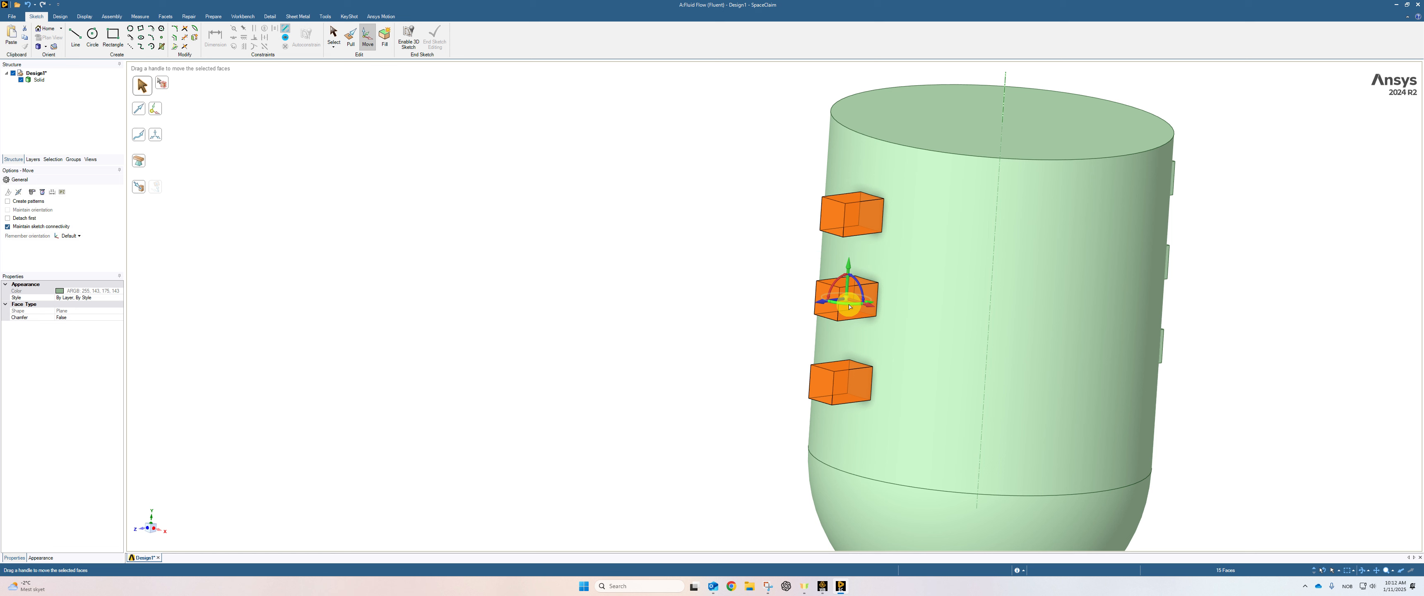
# - Try to rotate the three selected blocks about the vertical axis and undo the rotation
pyautogui.moveTo(850, 307); pyautogui.dragTo(865, 308)
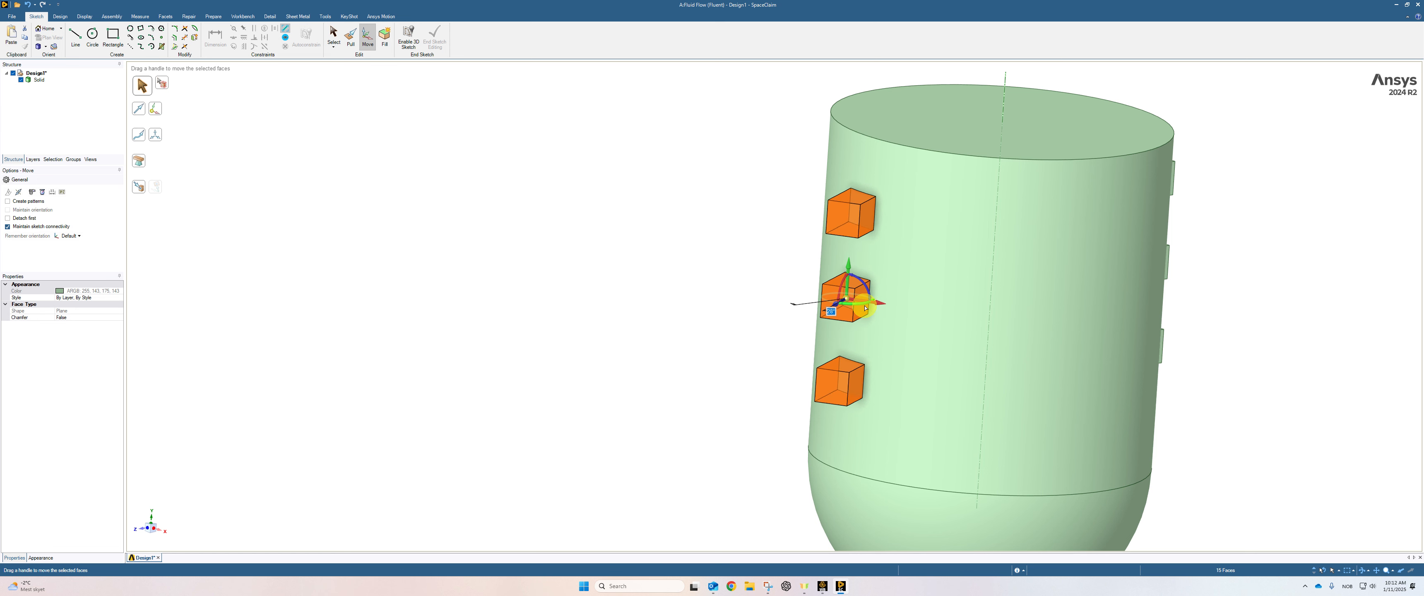
pyautogui.press('Return')
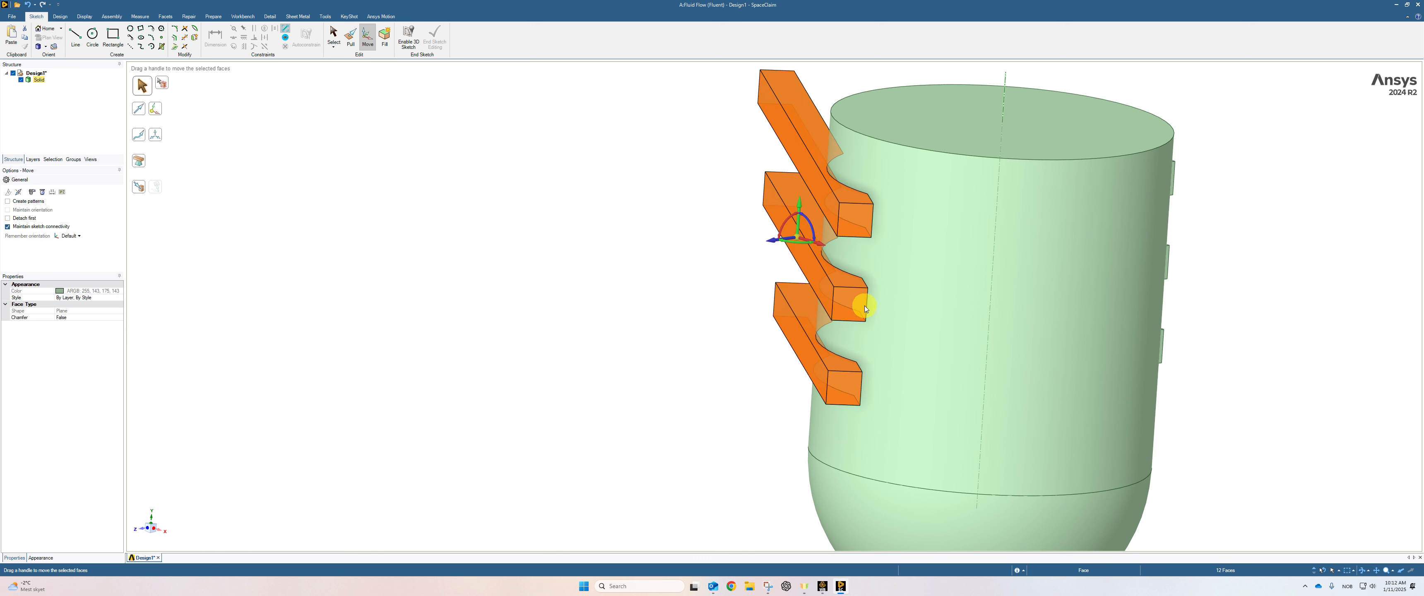
pyautogui.hotkey('ctrl', 'z')
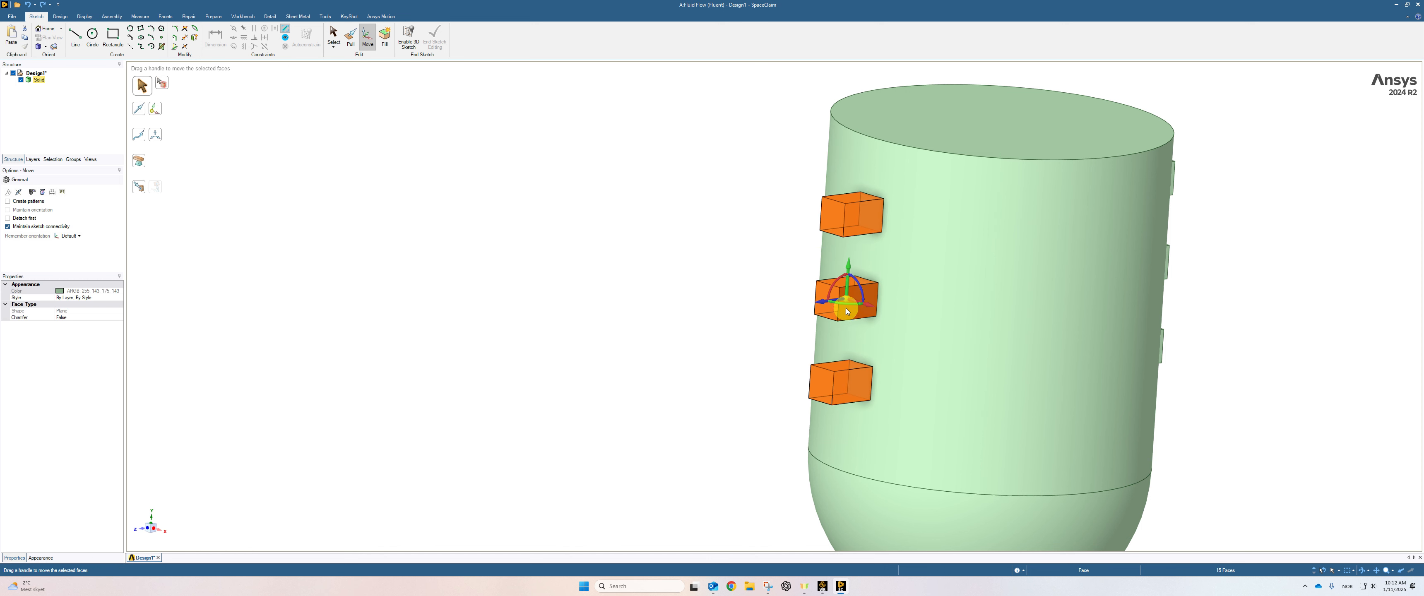
# - Rotate the three selected blocks 45° about the vertical axis and clear the selection
pyautogui.moveTo(847, 311); pyautogui.dragTo(859, 306)
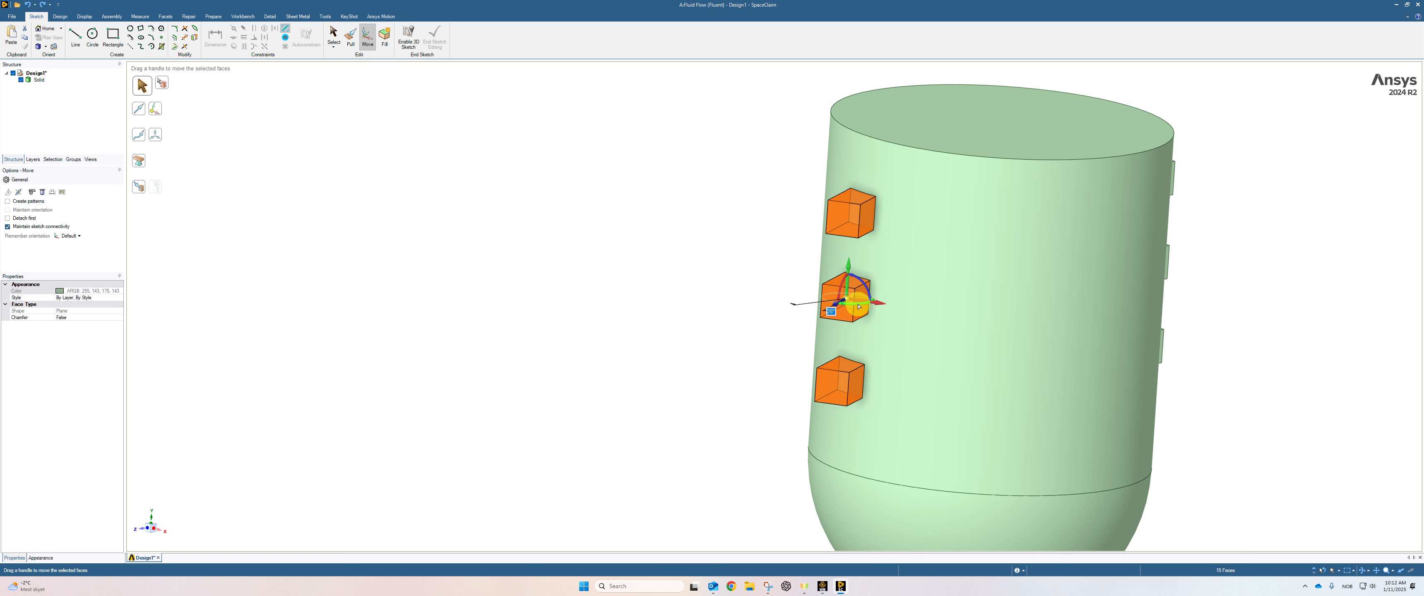
pyautogui.write('45')
pyautogui.press('Return')
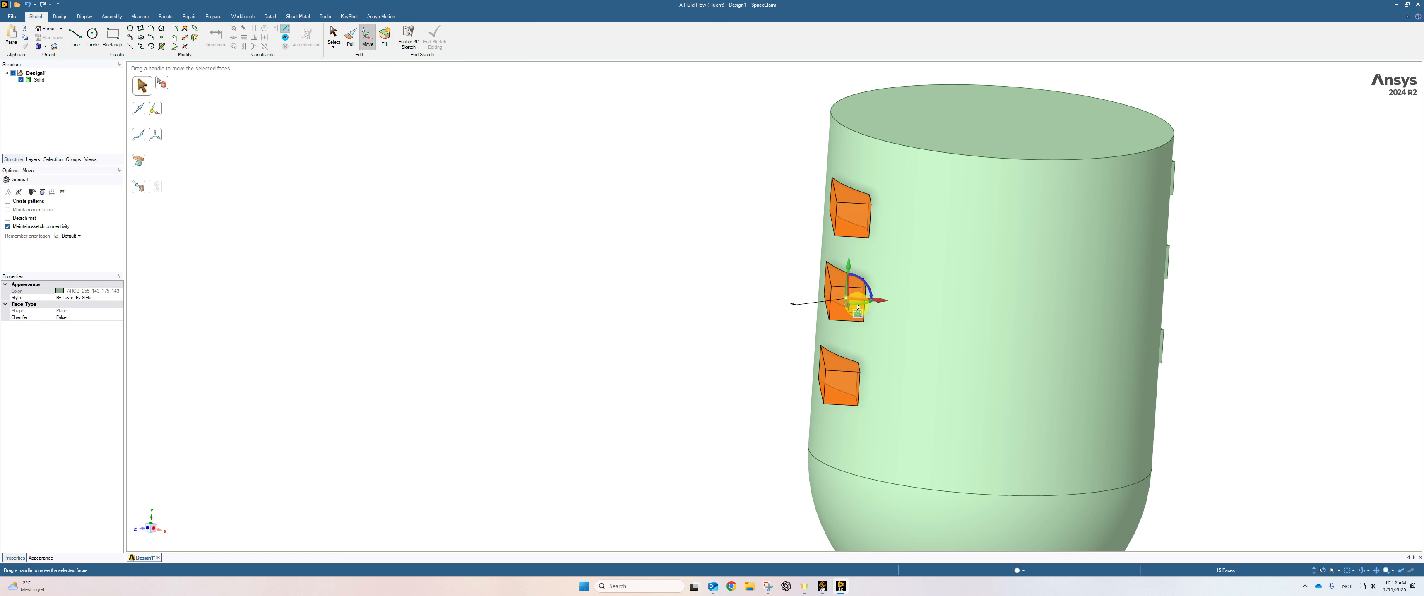
pyautogui.click(664, 311)
# - Box-select the faces of the three protruding blocks on the opposite side of the cylinder and activate Move
pyautogui.moveTo(718, 313); pyautogui.dragTo(614, 331, button='middle')
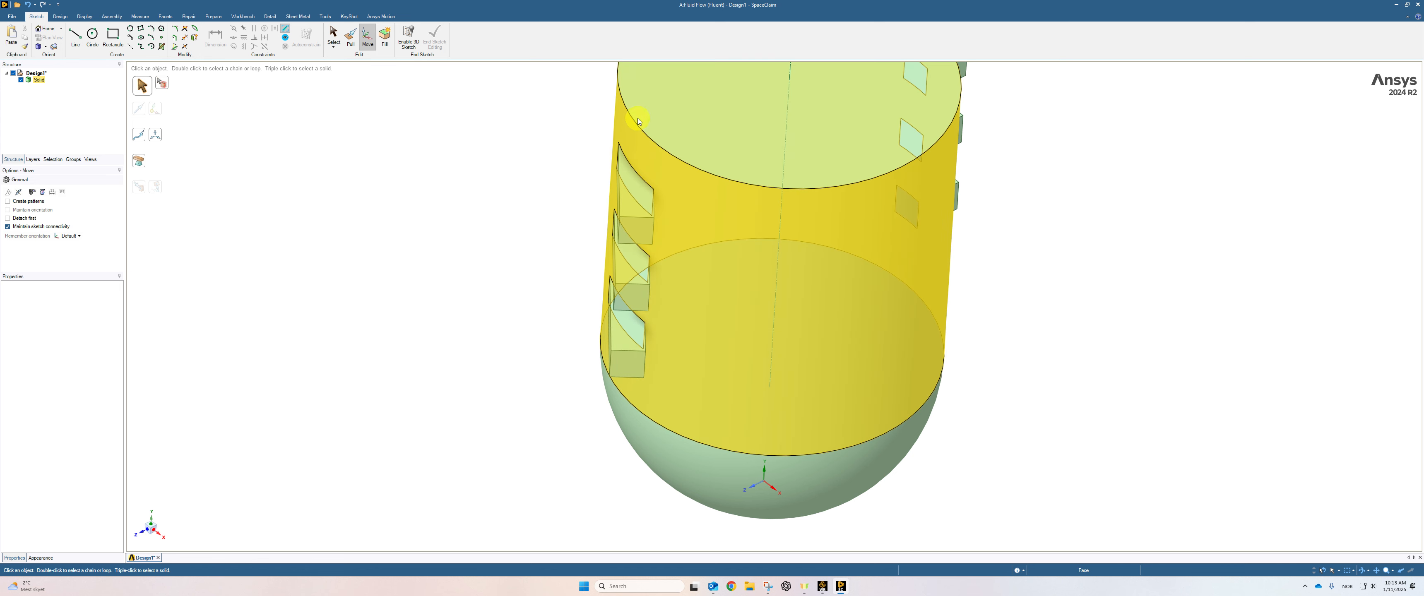
pyautogui.moveTo(773, 105); pyautogui.dragTo(865, 296, button='middle')
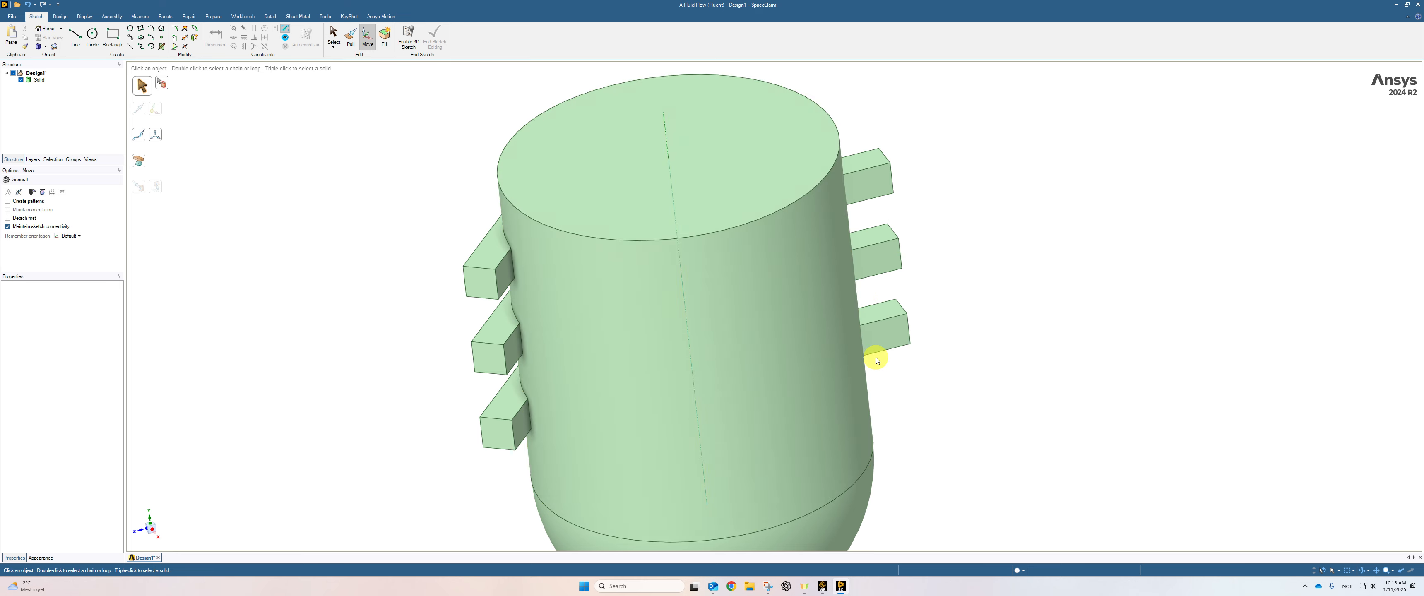
pyautogui.scroll(2, 876, 361)
pyautogui.scroll(-6, 876, 362)
pyautogui.moveTo(874, 365); pyautogui.dragTo(715, 372, button='middle')
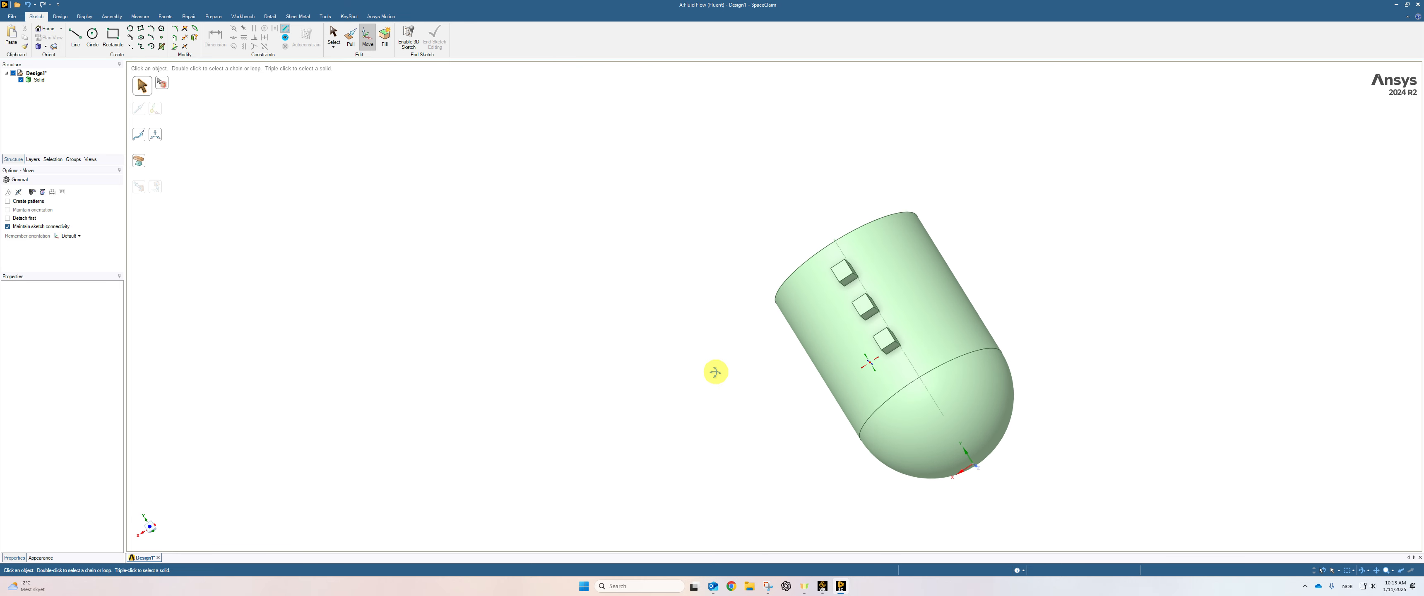
pyautogui.click(60, 17)
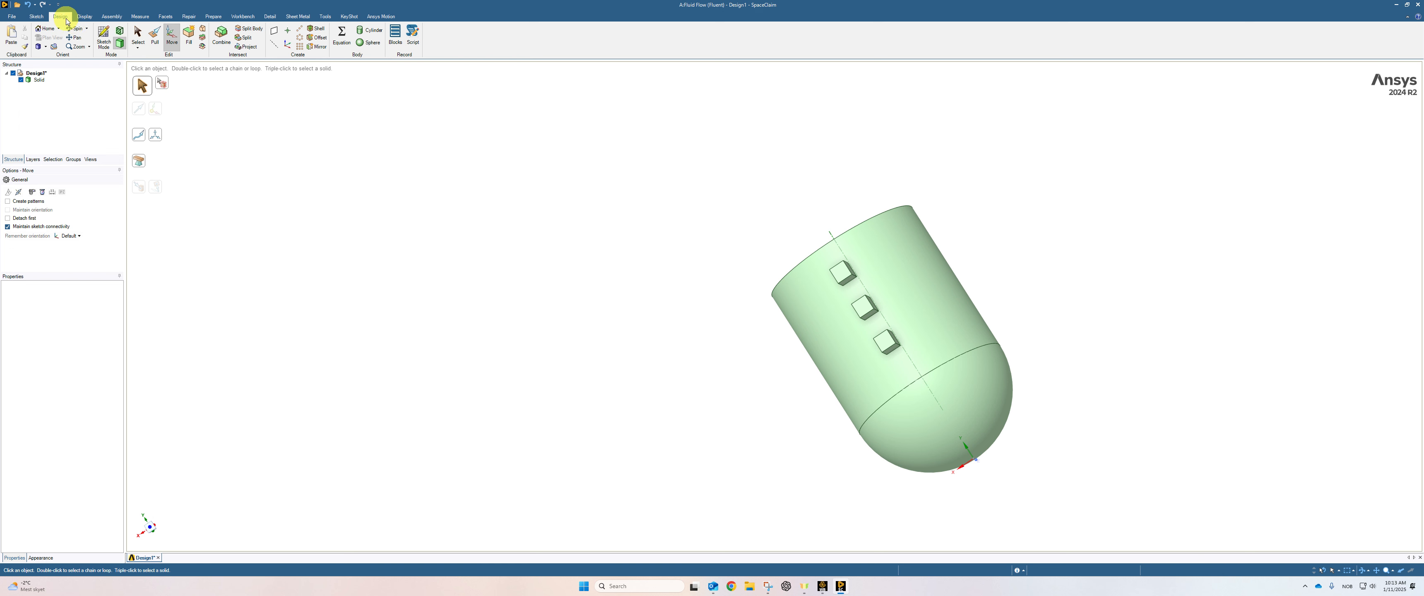
pyautogui.click(138, 48)
pyautogui.click(160, 55)
pyautogui.click(856, 331)
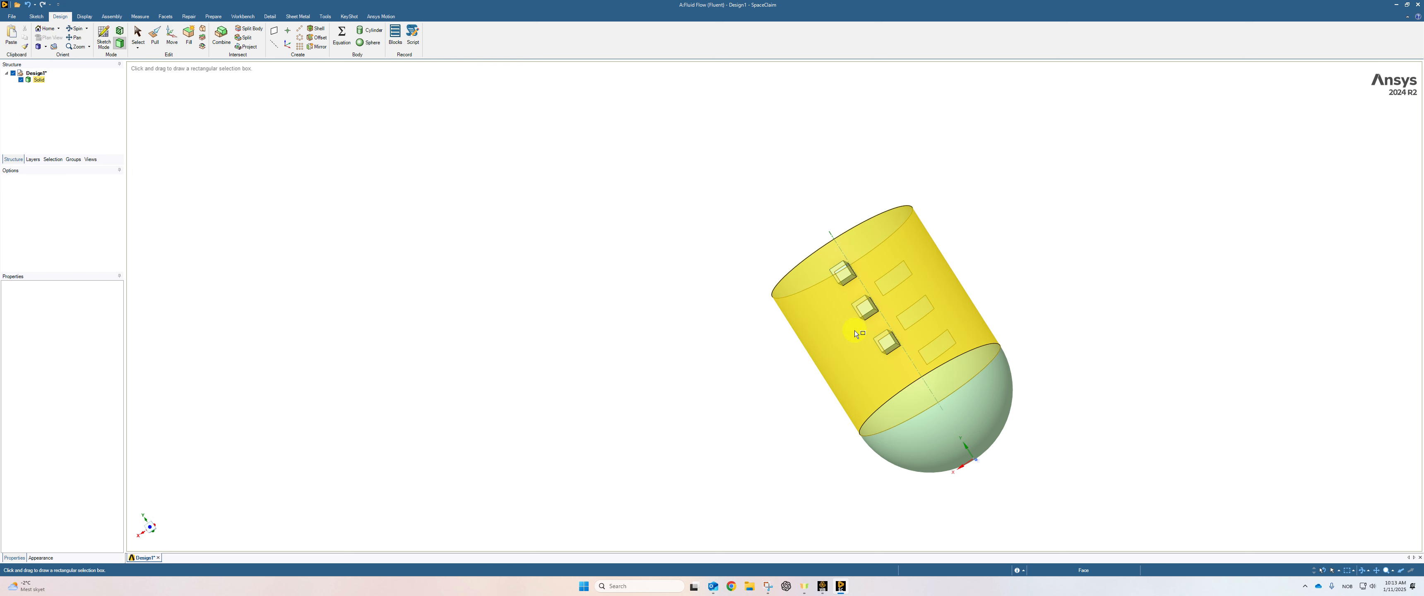
pyautogui.moveTo(812, 269); pyautogui.dragTo(911, 363)
pyautogui.press('m')
pyautogui.moveTo(911, 366); pyautogui.dragTo(642, 346, button='middle')
pyautogui.scroll(3, 728, 272)
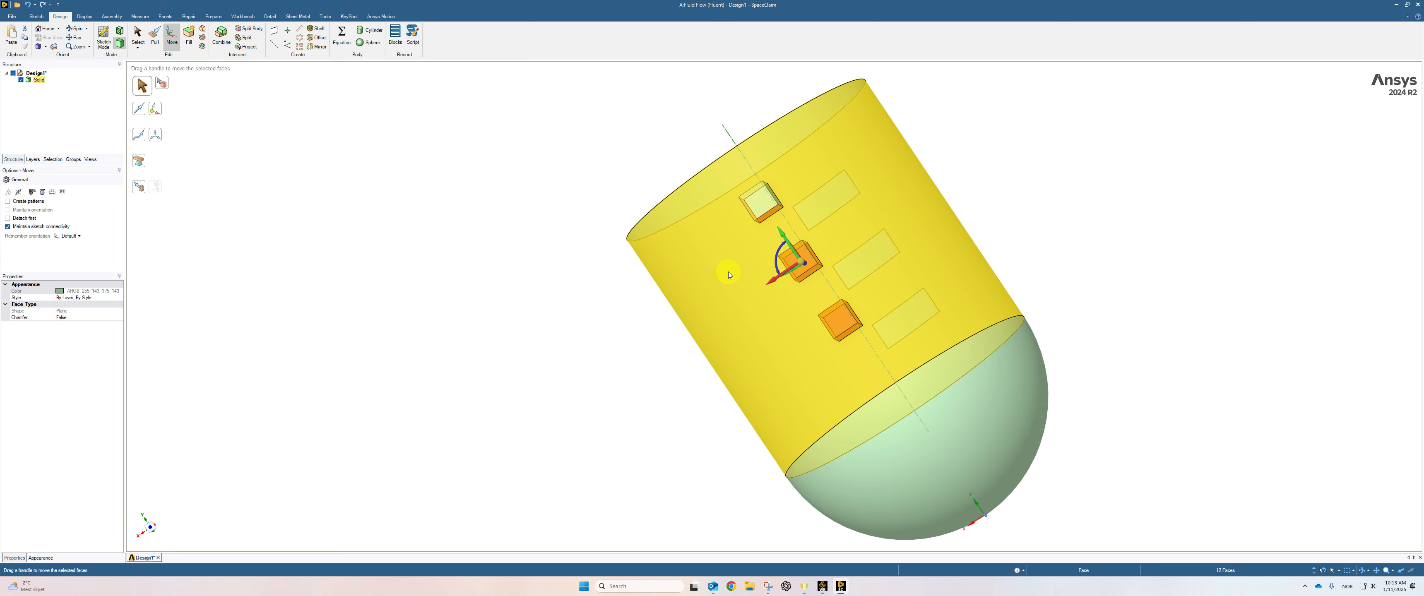
# - Add the missed faces of the uppermost block to the Move selection
pyautogui.keyDown('ctrl'); pyautogui.click(756, 207); pyautogui.keyUp('ctrl')
pyautogui.moveTo(755, 206); pyautogui.dragTo(826, 237, button='middle')
pyautogui.keyDown('ctrl'); pyautogui.click(774, 191); pyautogui.keyUp('ctrl')
pyautogui.scroll(-5, 843, 214)
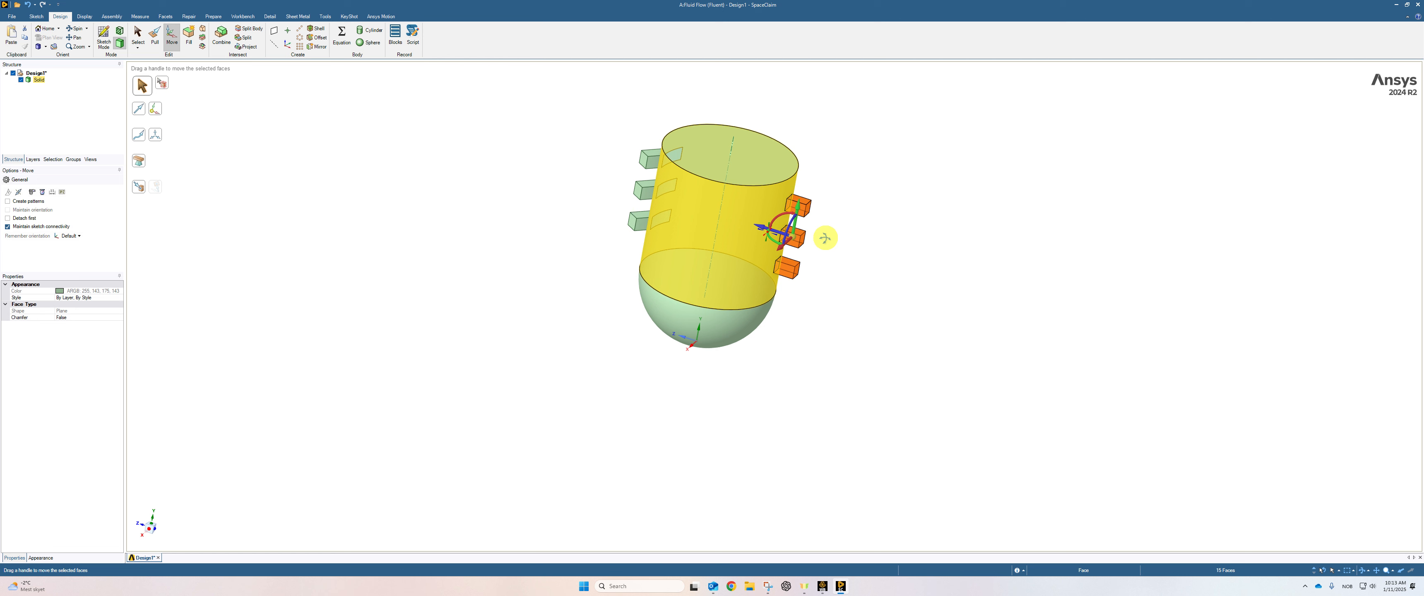
# - Try to rotate the second set of three blocks about the vertical axis and undo the rotation
pyautogui.moveTo(776, 232); pyautogui.dragTo(789, 246)
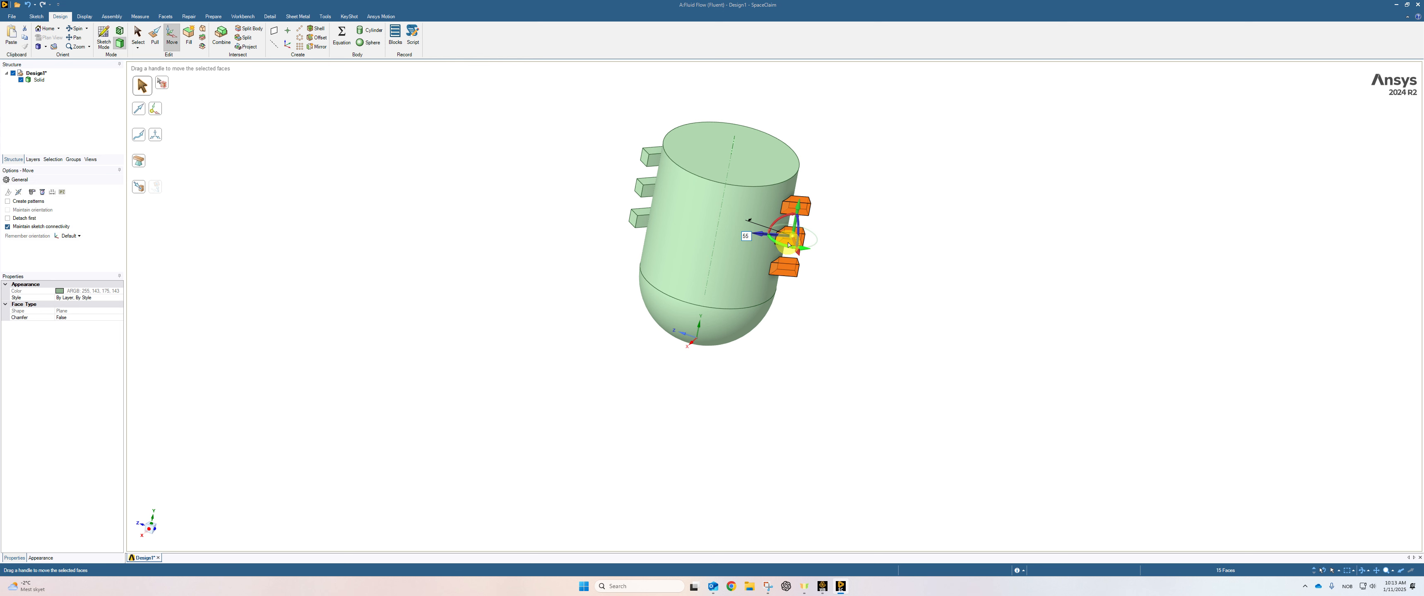
pyautogui.press('Return')
pyautogui.hotkey('ctrl', 'z')
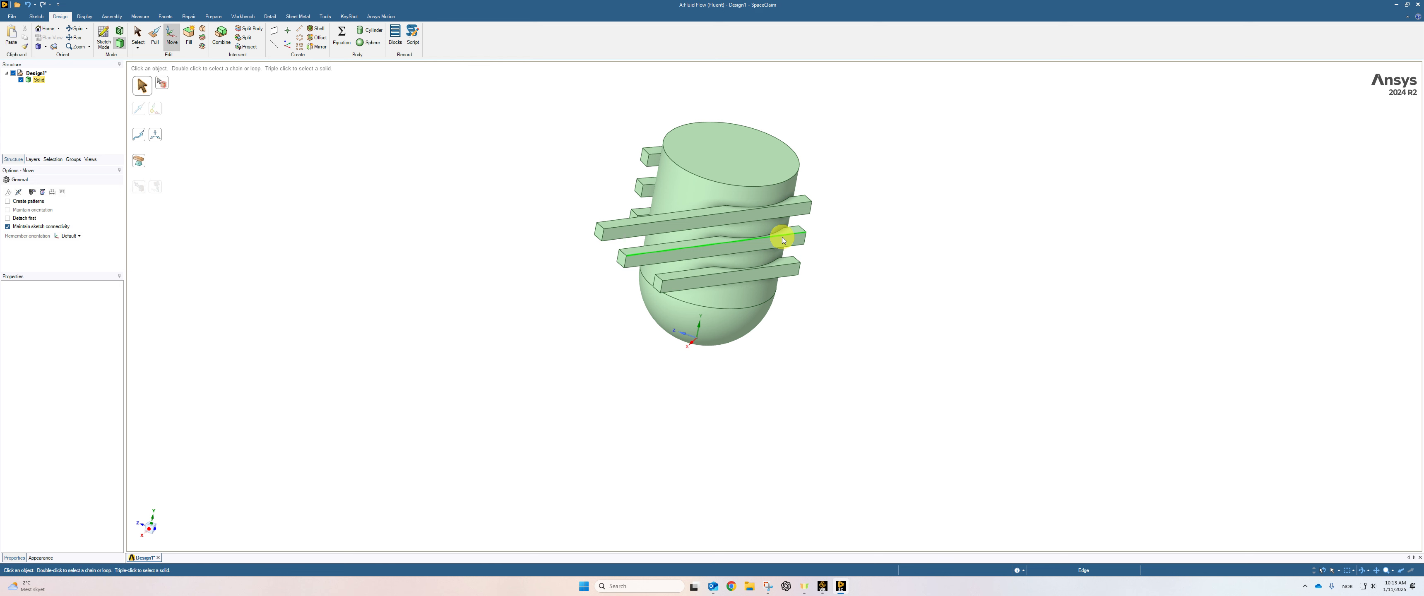
pyautogui.hotkey('ctrl', 'z')
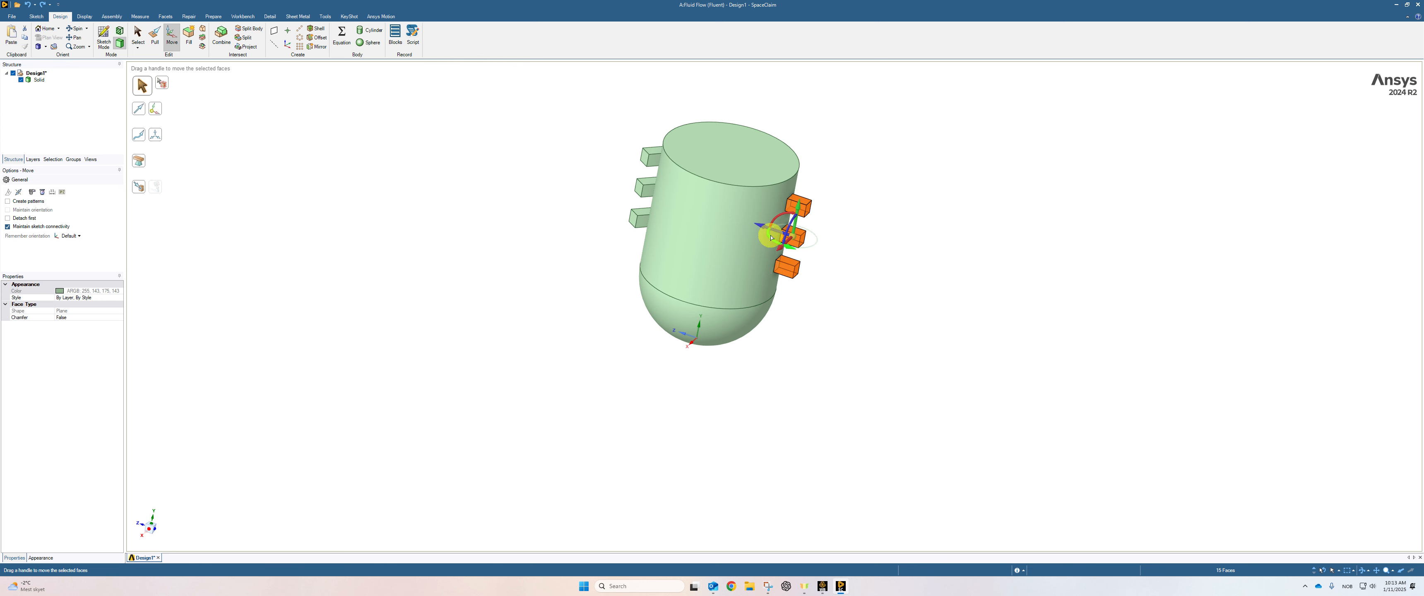
# - Rotate the second set of three blocks about the vertical axis so they sit angled against the cylinder, and deselect them
pyautogui.moveTo(772, 238); pyautogui.dragTo(781, 244)
pyautogui.click(829, 258)
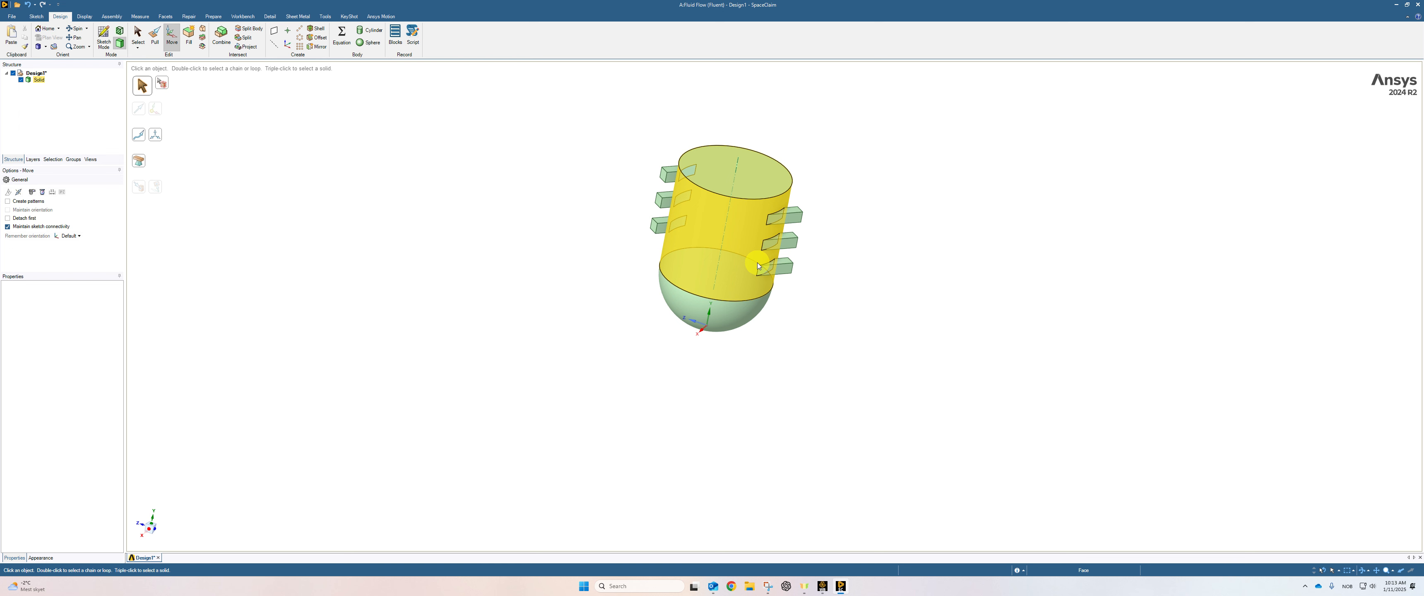
# - Sketch a small circle centred on the vessel axis, on the plane where the cylinder meets the rounded bottom
pyautogui.moveTo(759, 266); pyautogui.dragTo(760, 306, button='middle')
pyautogui.scroll(1, 704, 255)
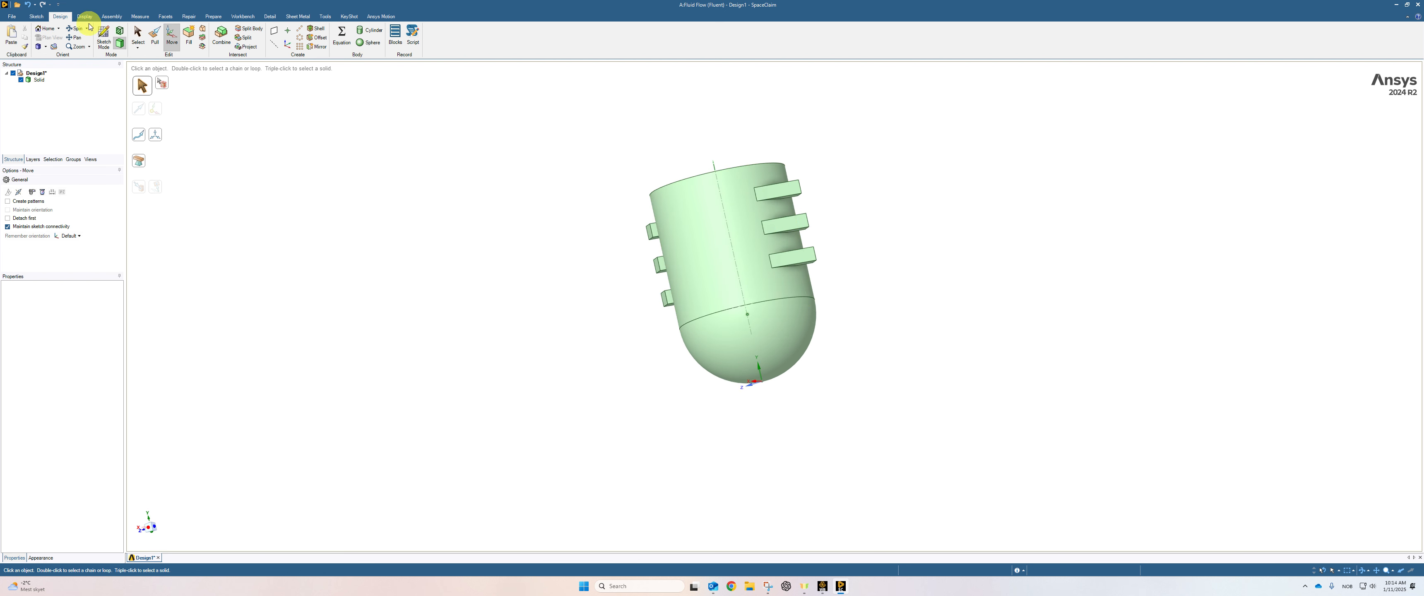
pyautogui.click(103, 35)
pyautogui.click(766, 320)
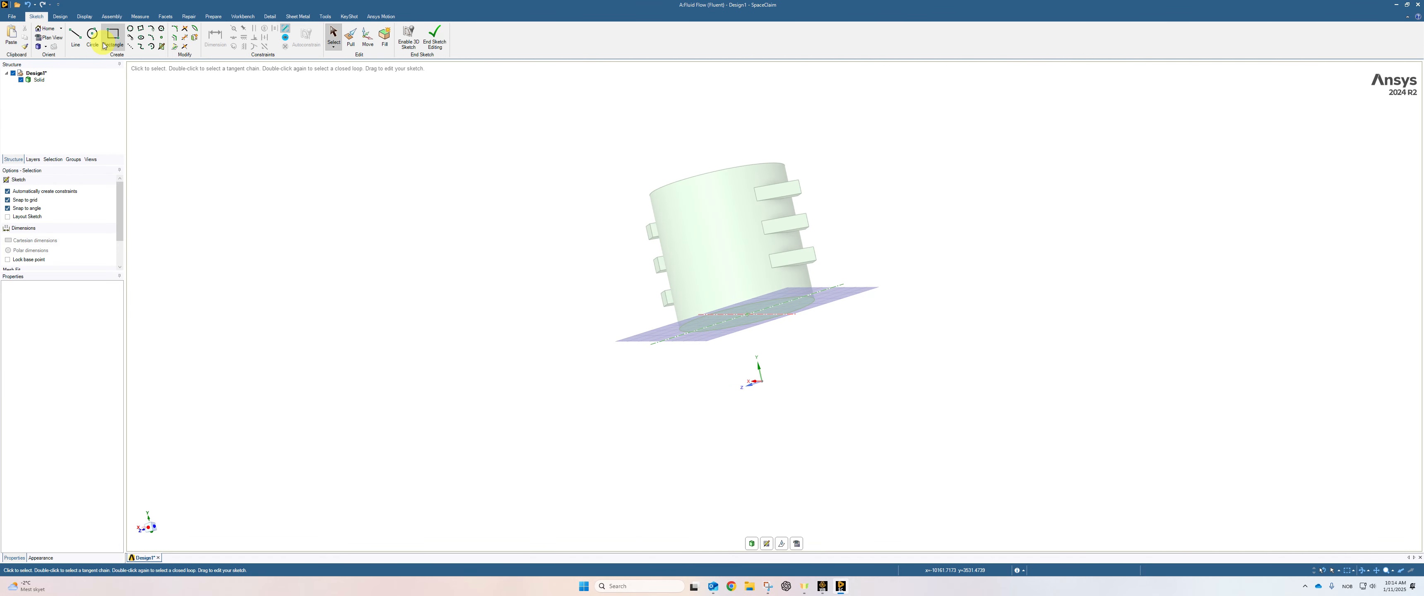
pyautogui.click(797, 543)
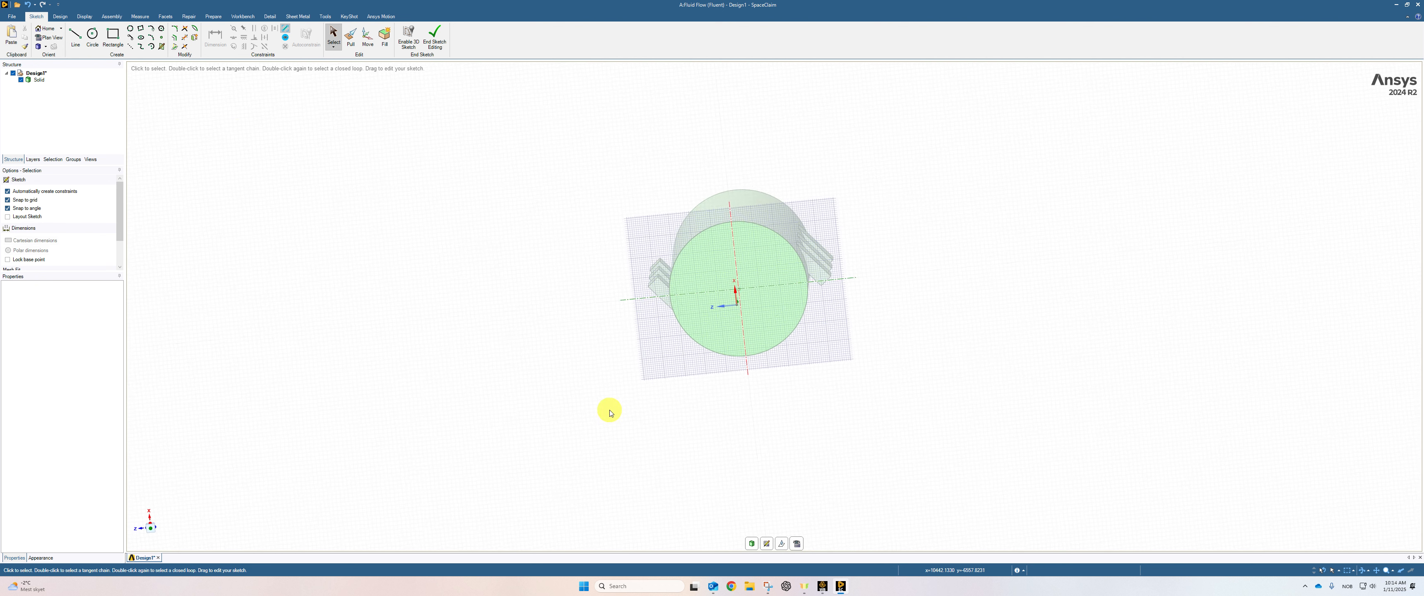
pyautogui.click(91, 36)
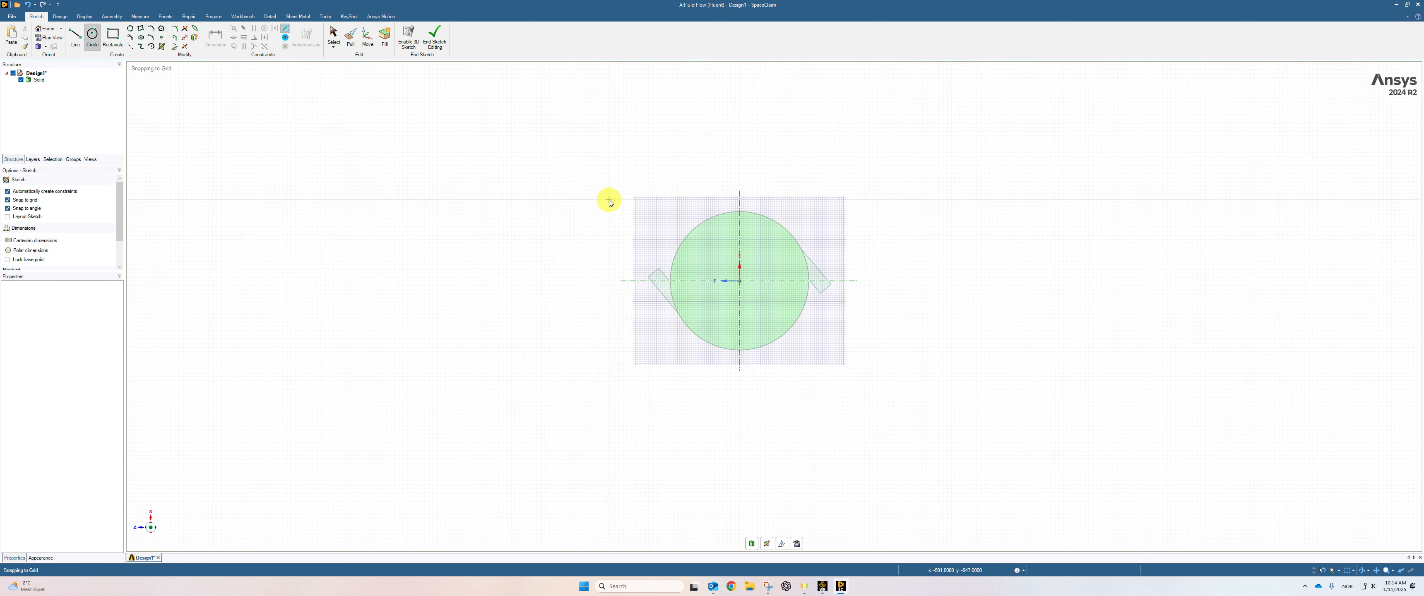
pyautogui.click(742, 272)
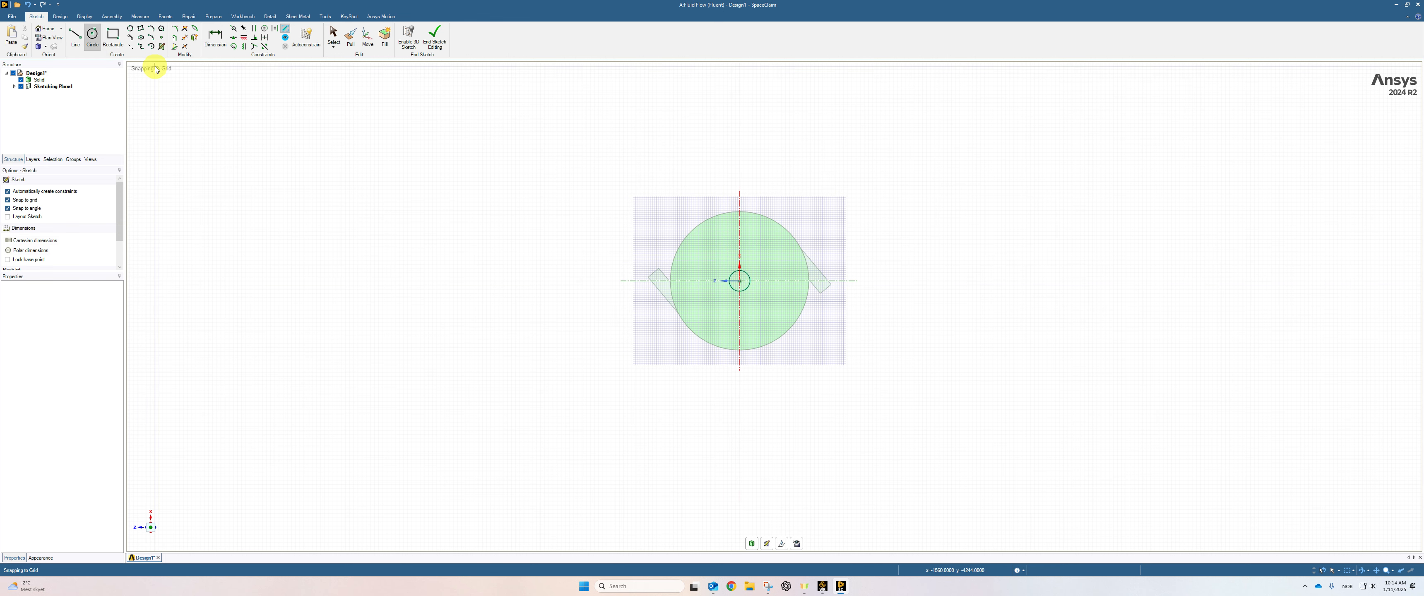
# - Pull the circular surface 600 mm downward through the rounded bottom with the Add option to form an outlet stub
pyautogui.click(752, 544)
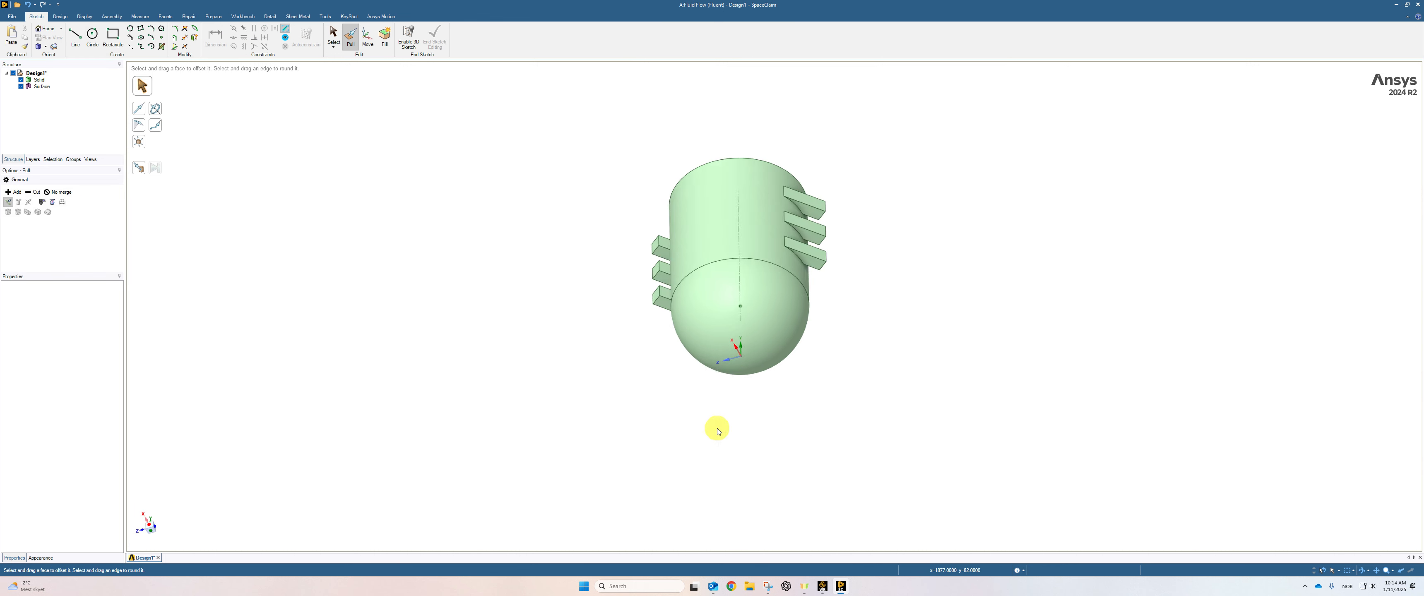
pyautogui.click(43, 87)
pyautogui.click(747, 334)
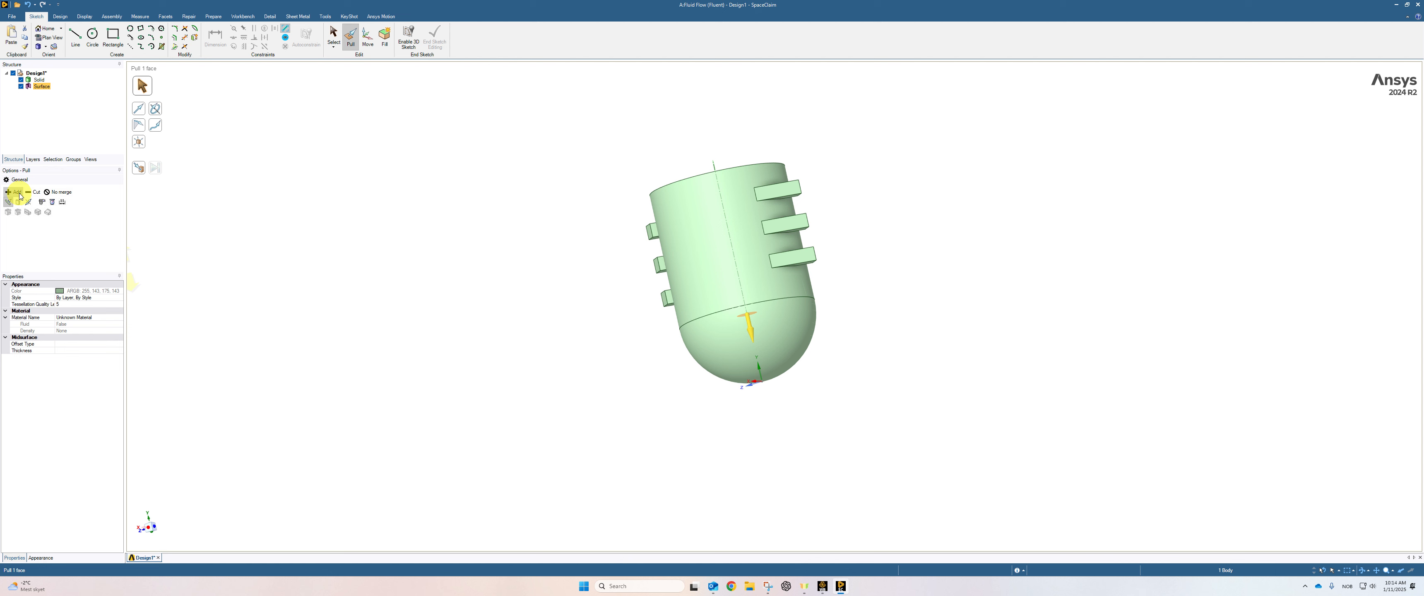
pyautogui.moveTo(750, 329); pyautogui.dragTo(781, 405)
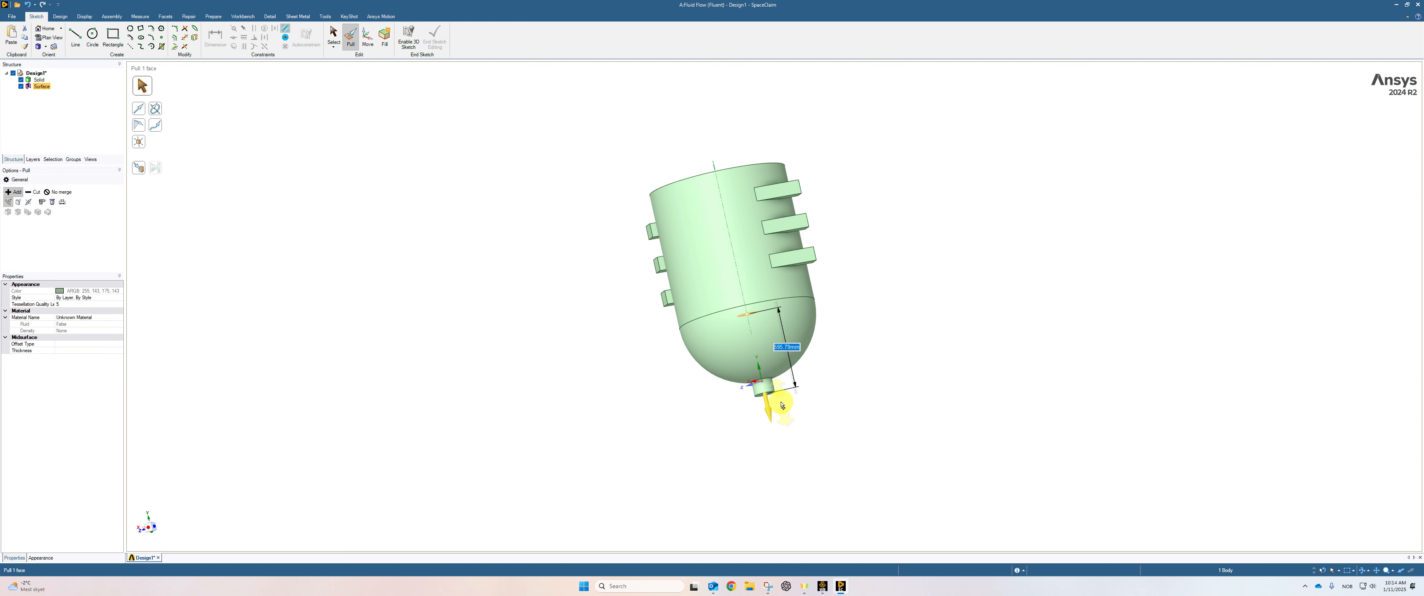
pyautogui.write('600')
pyautogui.press('Return')
pyautogui.press('Escape')
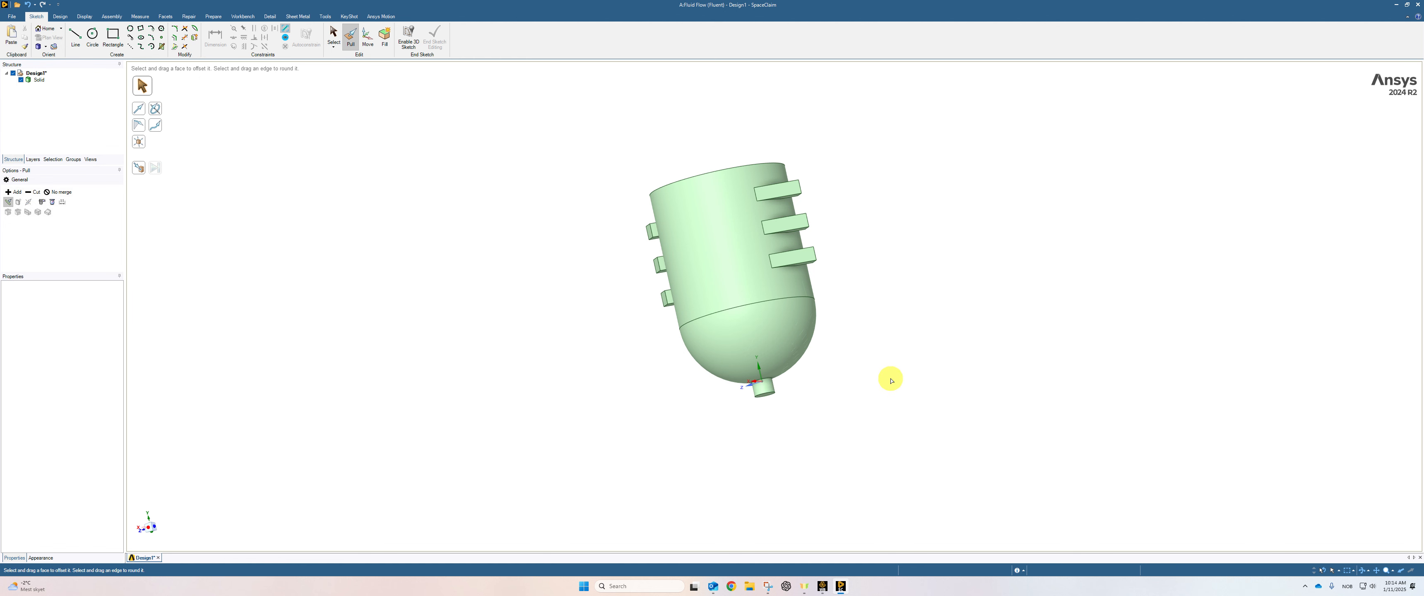
# - Inspect the finished vessel, close the geometry editor, and open the Mesh component of the Fluid Flow (Fluent) system
pyautogui.moveTo(894, 380); pyautogui.dragTo(868, 427, button='middle')
pyautogui.click(739, 401)
pyautogui.click(797, 387)
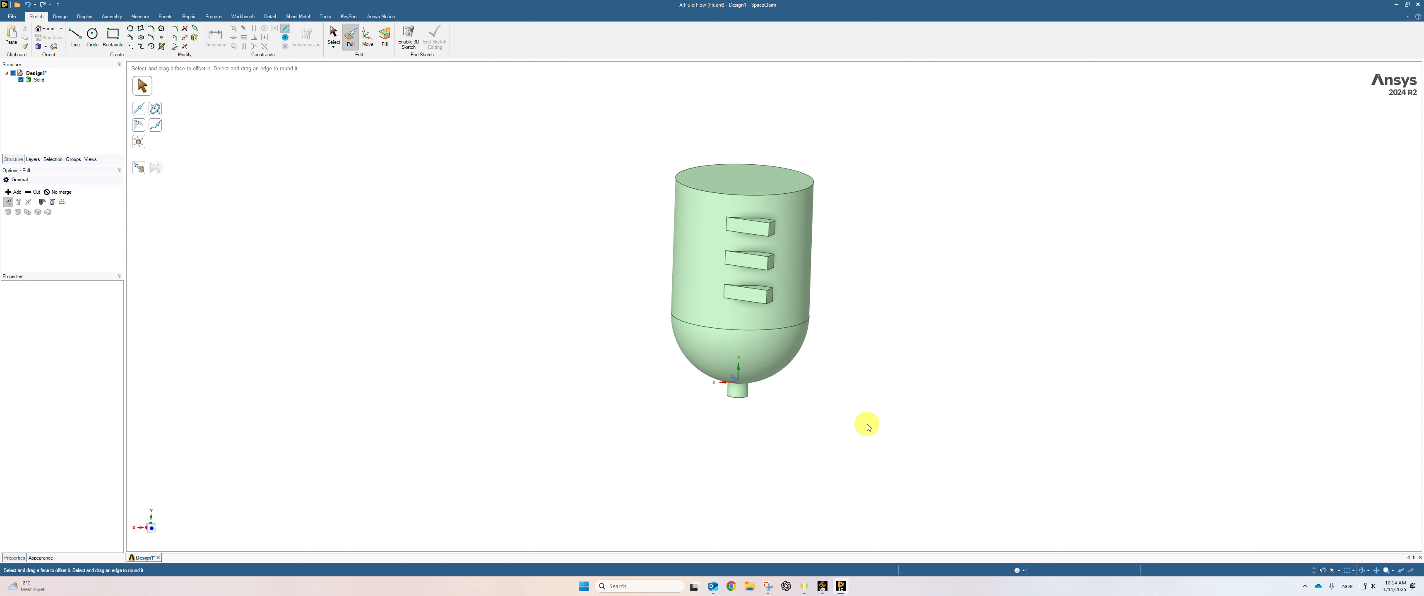
pyautogui.click(1417, 4)
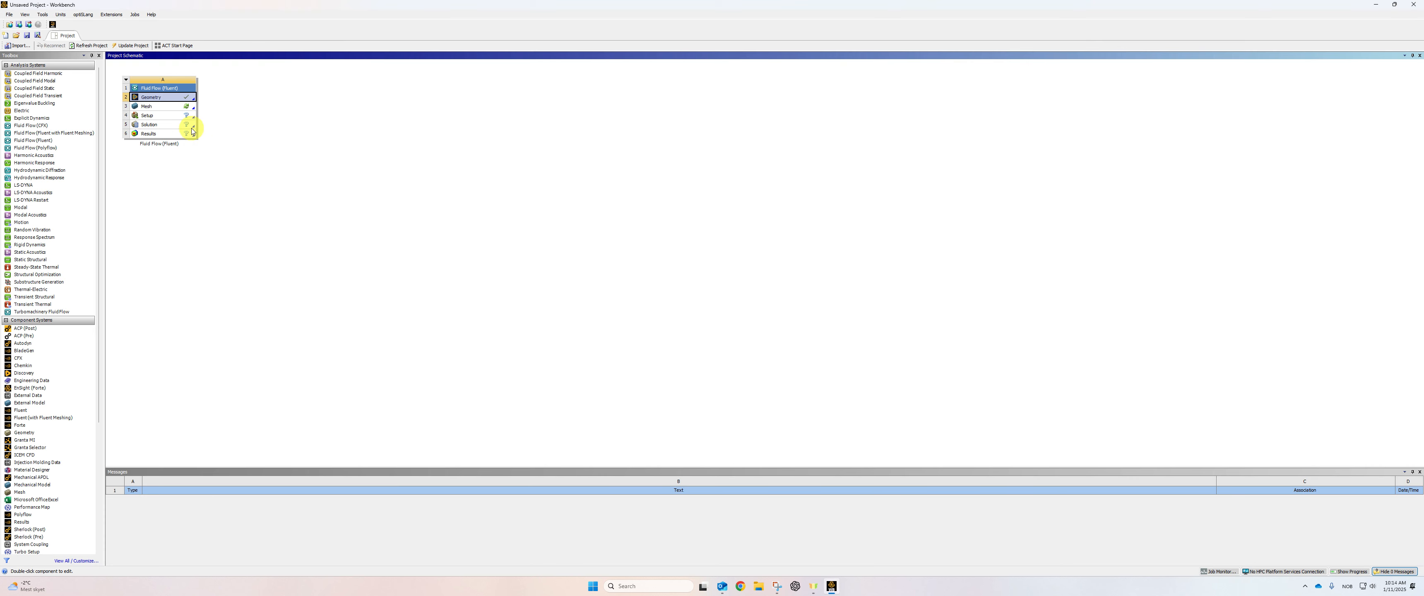
pyautogui.doubleClick(146, 106)
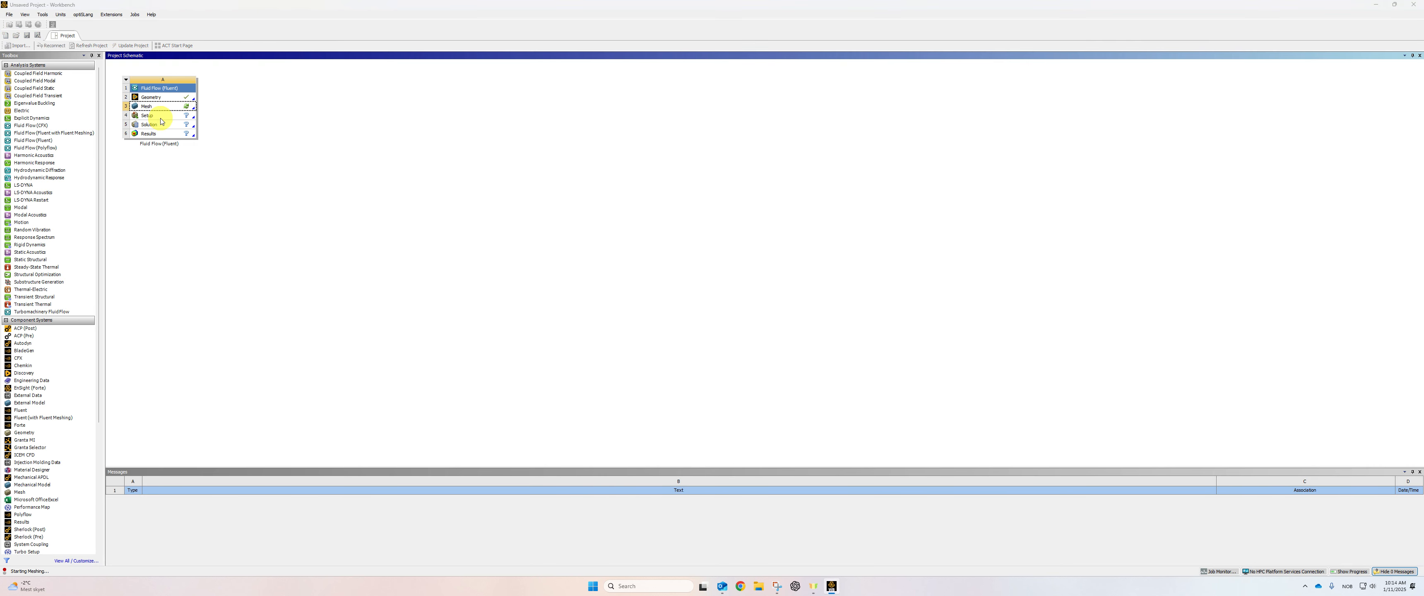
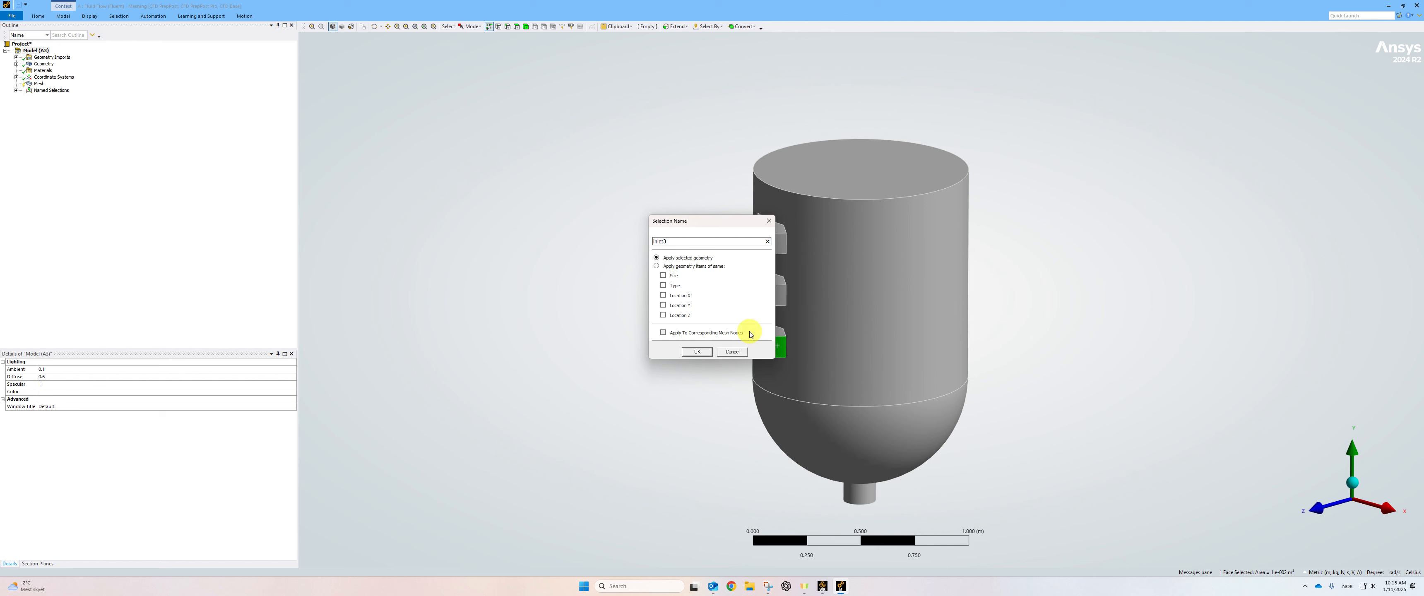
# - Confirm the Inlet3 named selection and create an inlet named selection on the uppermost block's end face on the opposite side
pyautogui.click(696, 352)
pyautogui.moveTo(698, 353); pyautogui.dragTo(919, 232, button='middle')
pyautogui.click(933, 228)
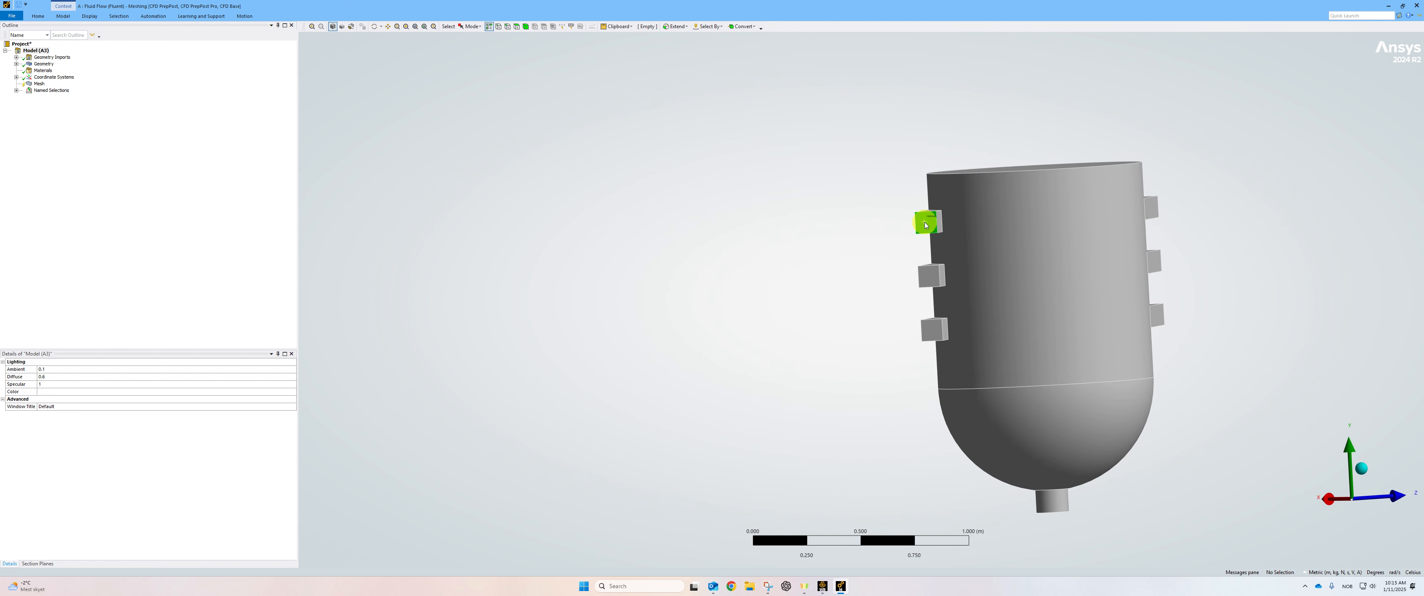
pyautogui.write('ni')
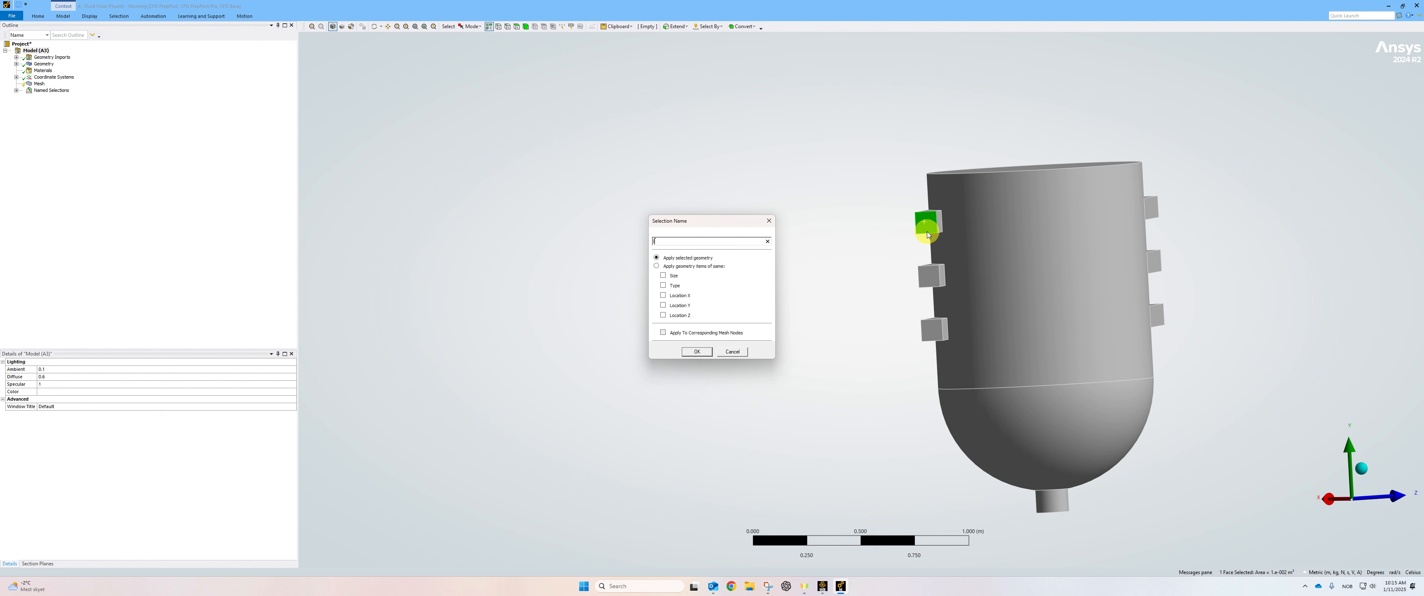
pyautogui.write('nlet1')
pyautogui.press('Return')
# - Create named selections Inlet5 and Inlet6 on the end faces of the middle and lowest blocks on this side
pyautogui.click(928, 277)
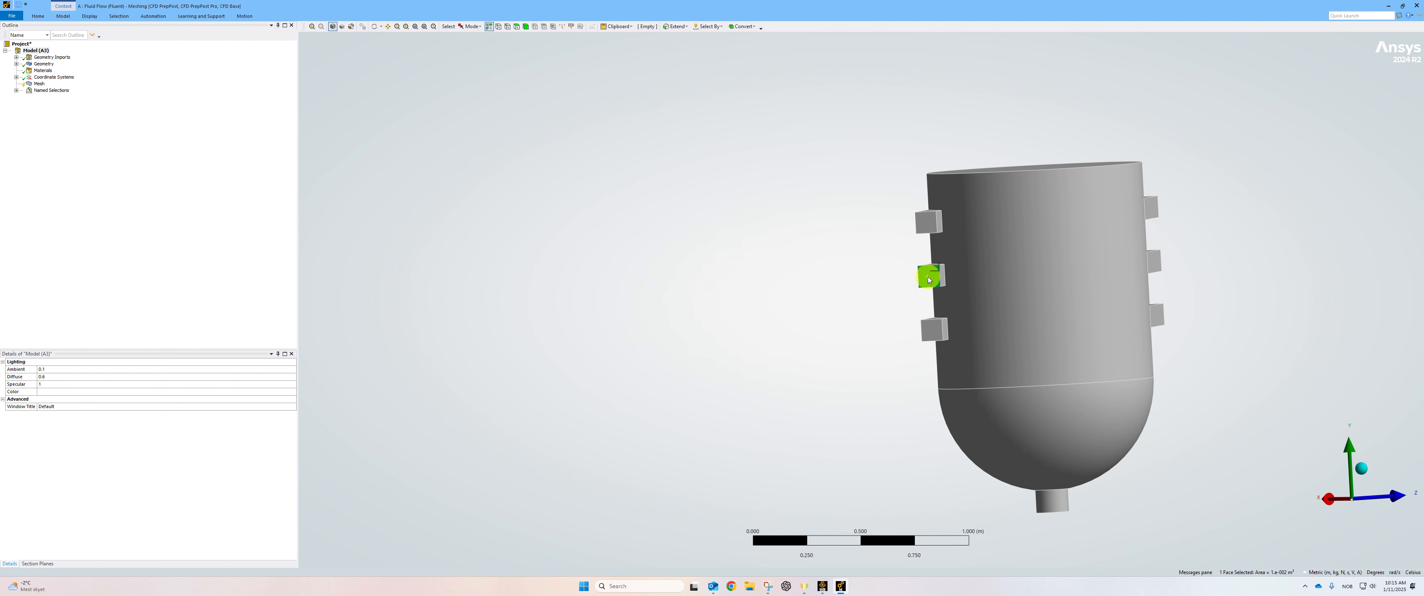
pyautogui.write('nInlet5')
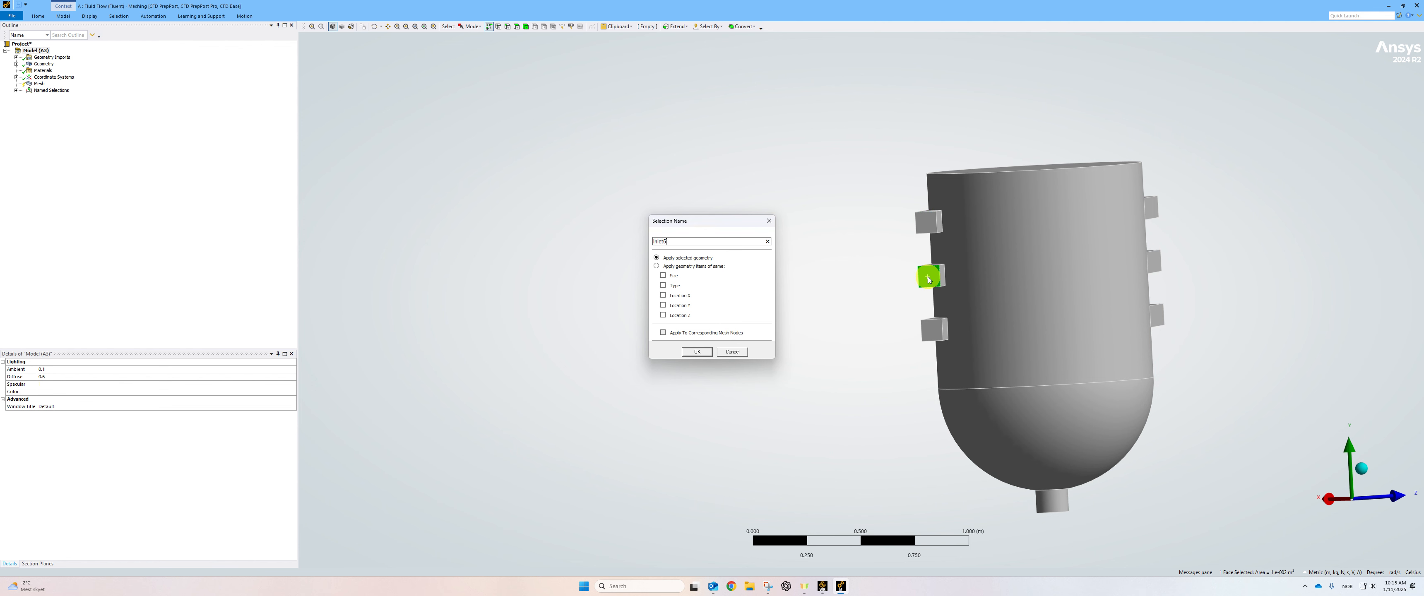
pyautogui.press('Return')
pyautogui.click(932, 331)
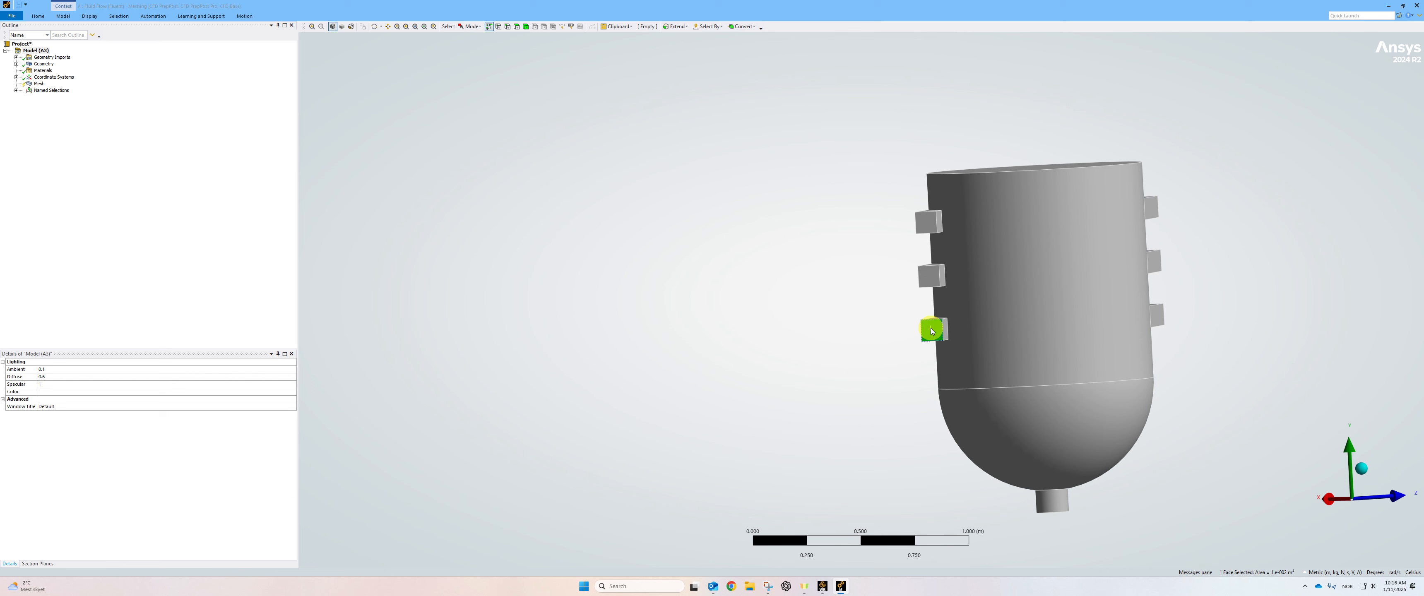
pyautogui.write('nInle')
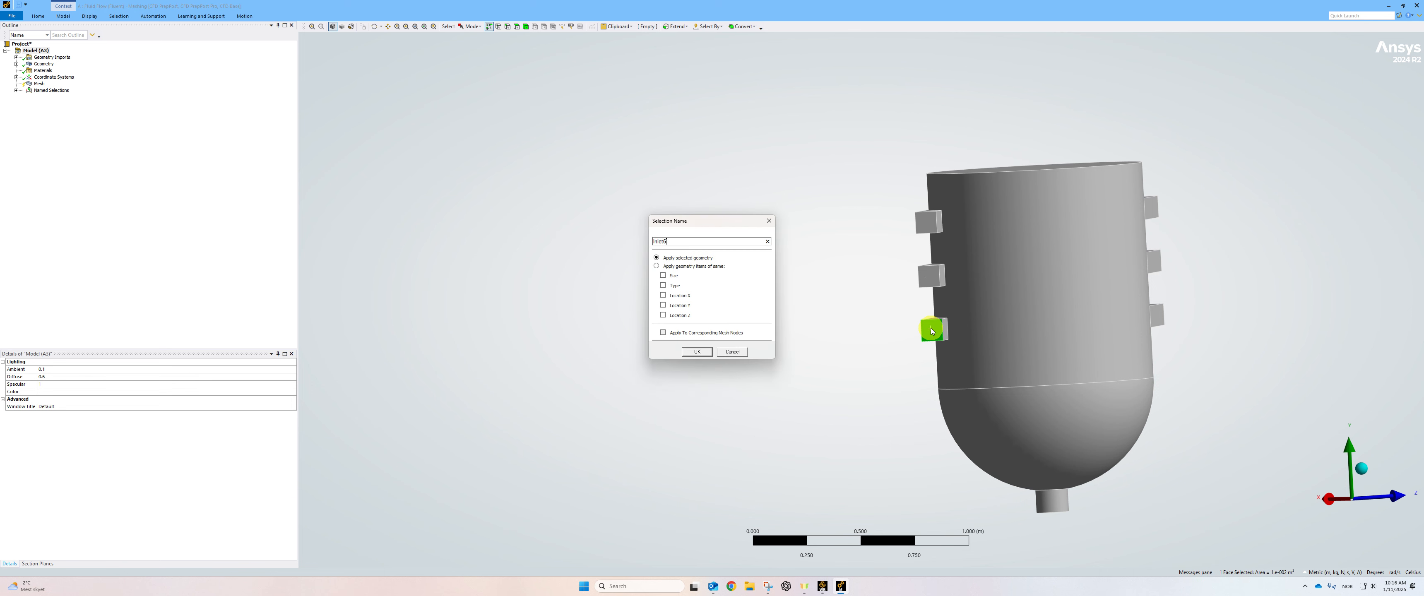
pyautogui.write('t6')
pyautogui.press('Return')
# - Create a named selection called Outlet on the end face of the bottom stub
pyautogui.moveTo(939, 332); pyautogui.dragTo(976, 402, button='middle')
pyautogui.click(996, 445)
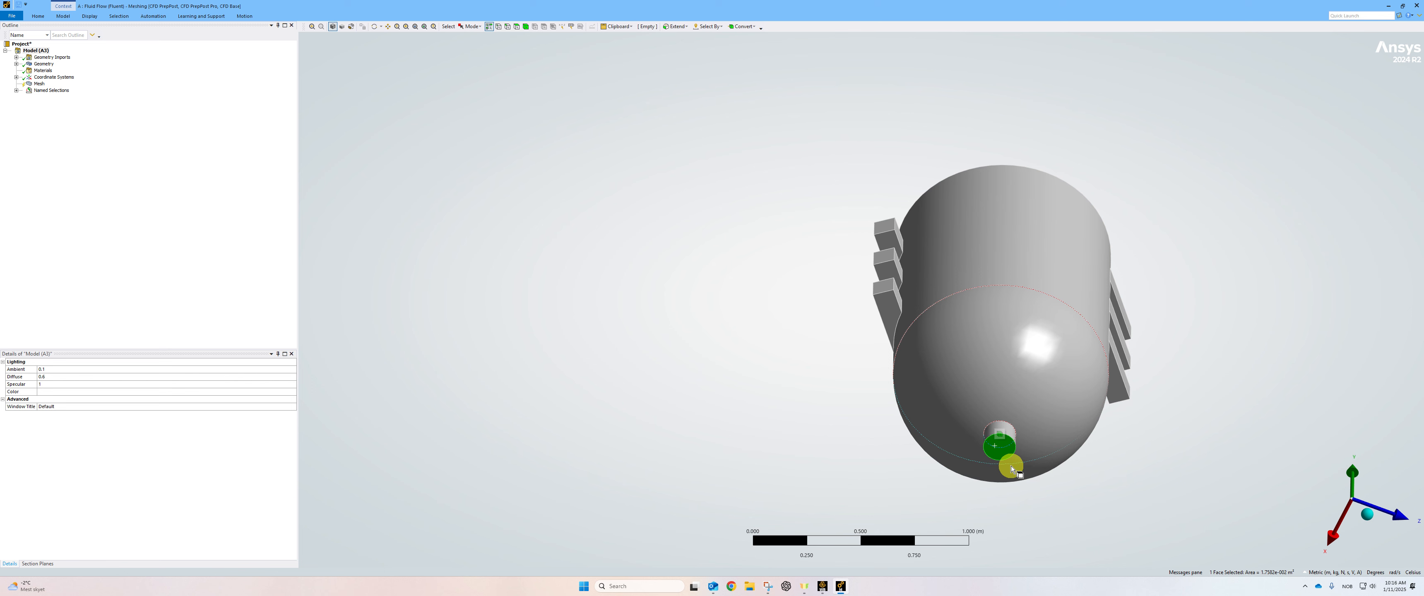
pyautogui.write('n')
pyautogui.write('Outlet')
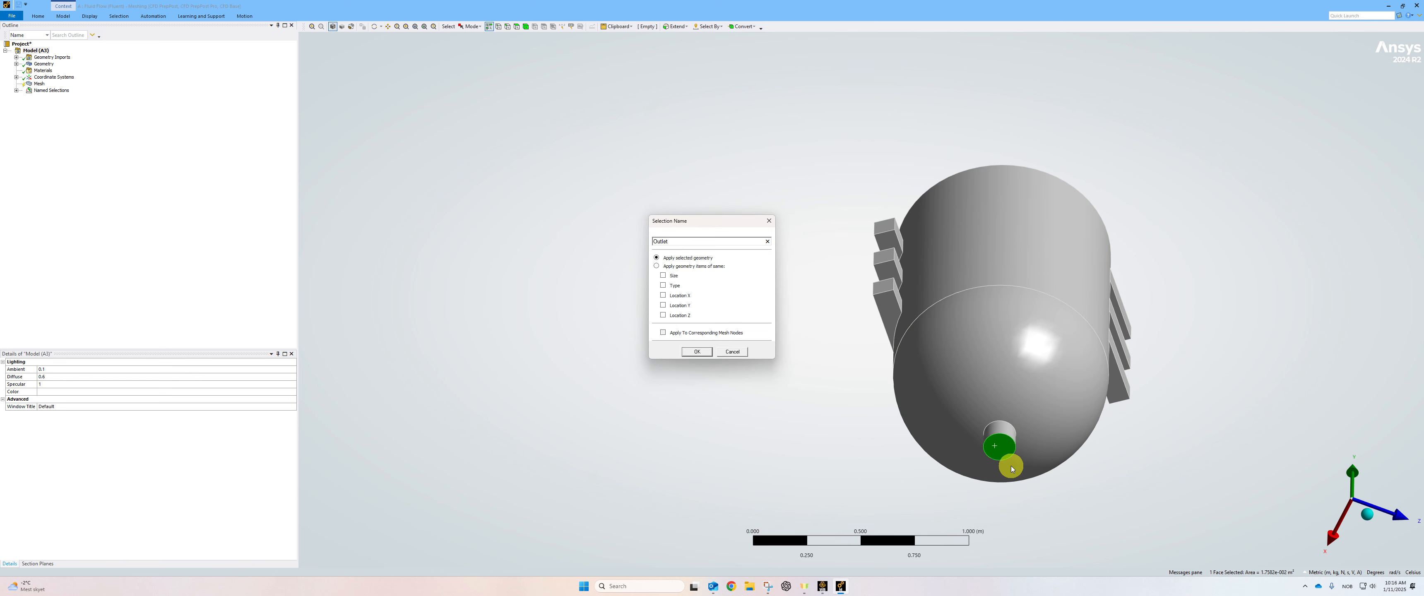
pyautogui.click(697, 351)
# - Insert an Inflation control under Mesh and scope its geometry to the whole vessel body
pyautogui.moveTo(726, 322); pyautogui.dragTo(819, 347, button='middle')
pyautogui.keyDown('ctrl'); pyautogui.moveTo(819, 347); pyautogui.dragTo(471, 342, button='middle'); pyautogui.keyUp('ctrl')
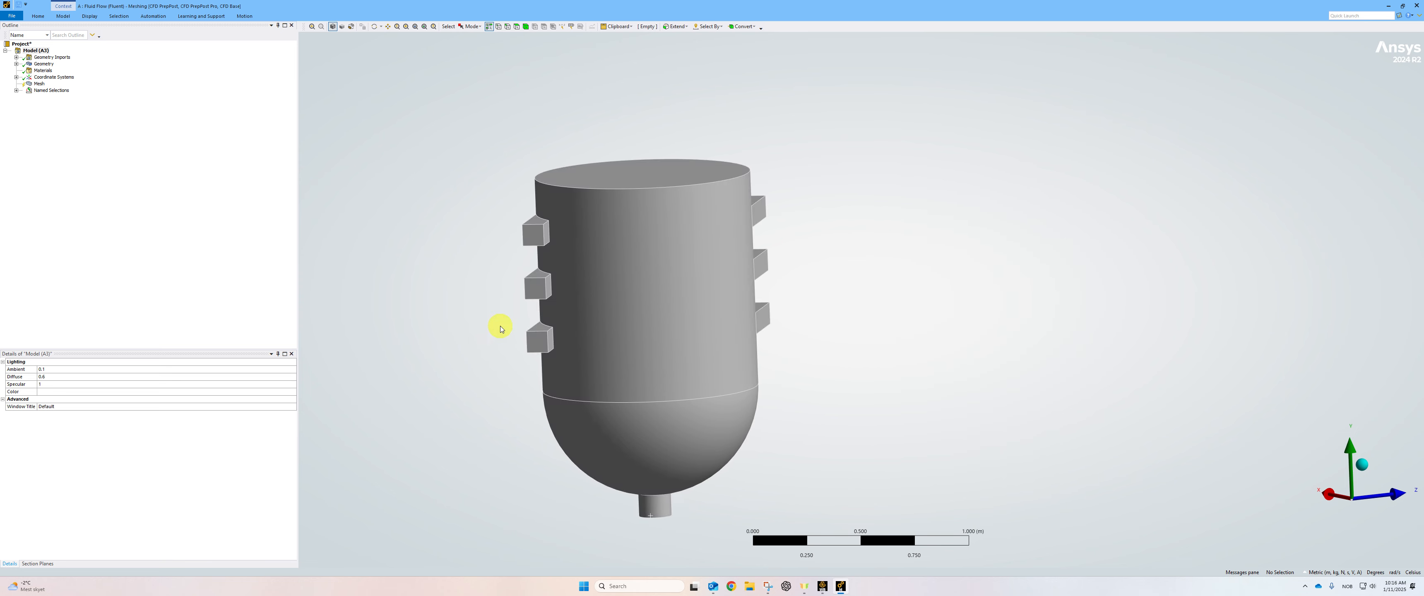
pyautogui.scroll(1, 500, 327)
pyautogui.scroll(-1, 500, 327)
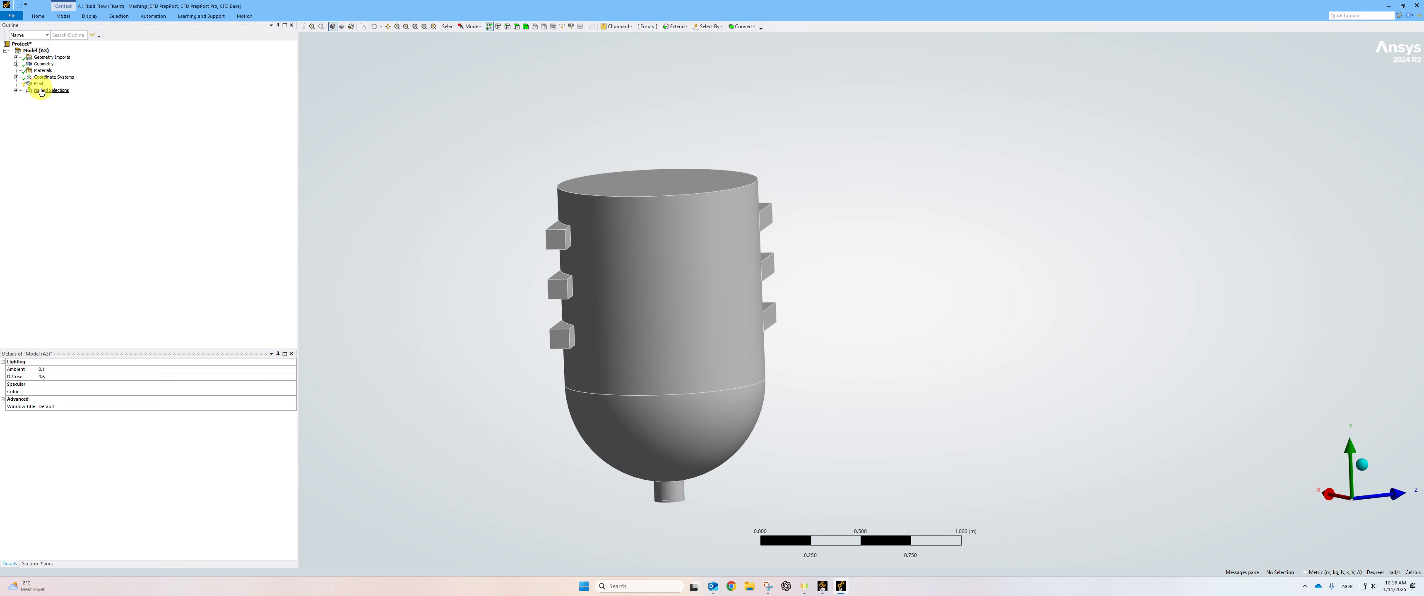
pyautogui.click(39, 84)
pyautogui.moveTo(47, 91)
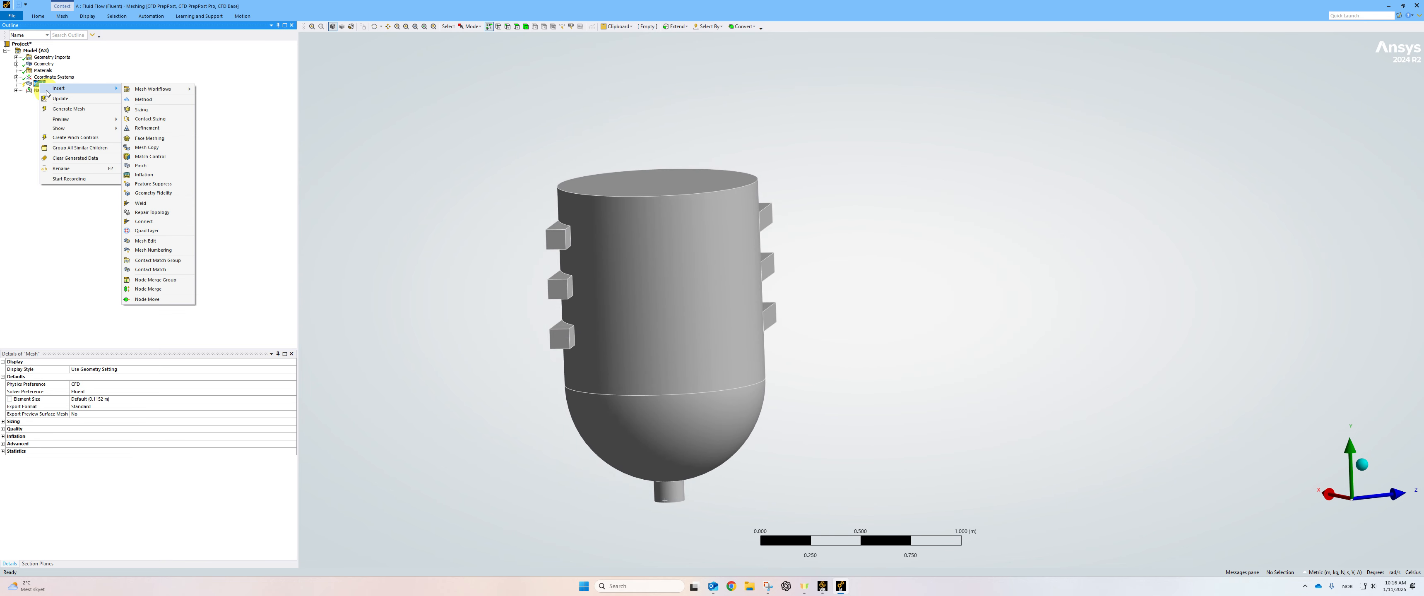
pyautogui.click(150, 175)
pyautogui.click(614, 282)
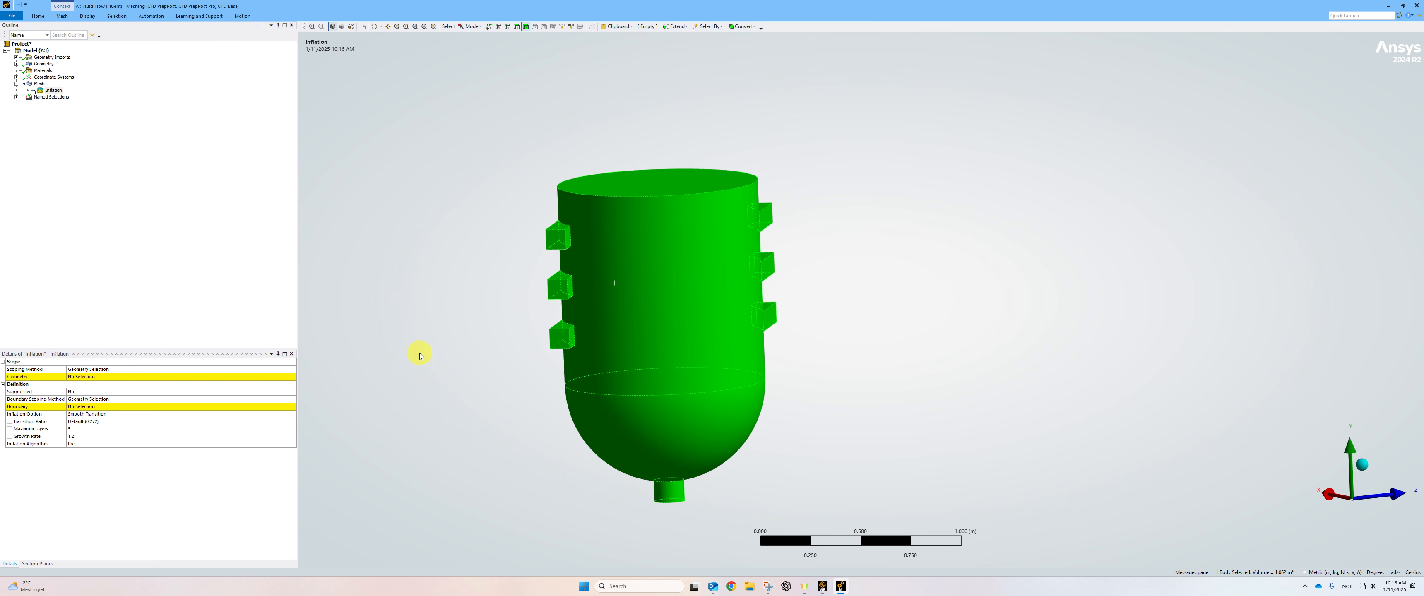
pyautogui.click(97, 377)
pyautogui.click(102, 377)
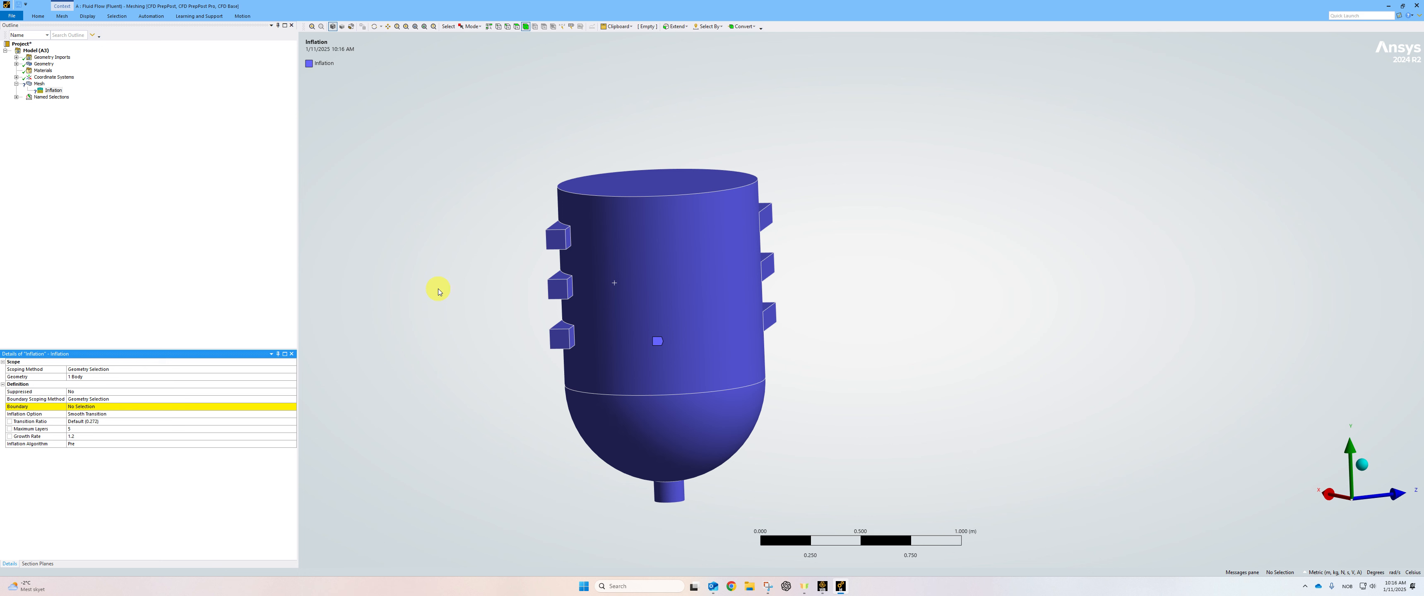
# - Set the inflation boundary to all faces of the body except the six inlet faces and the outlet face
pyautogui.click(102, 407)
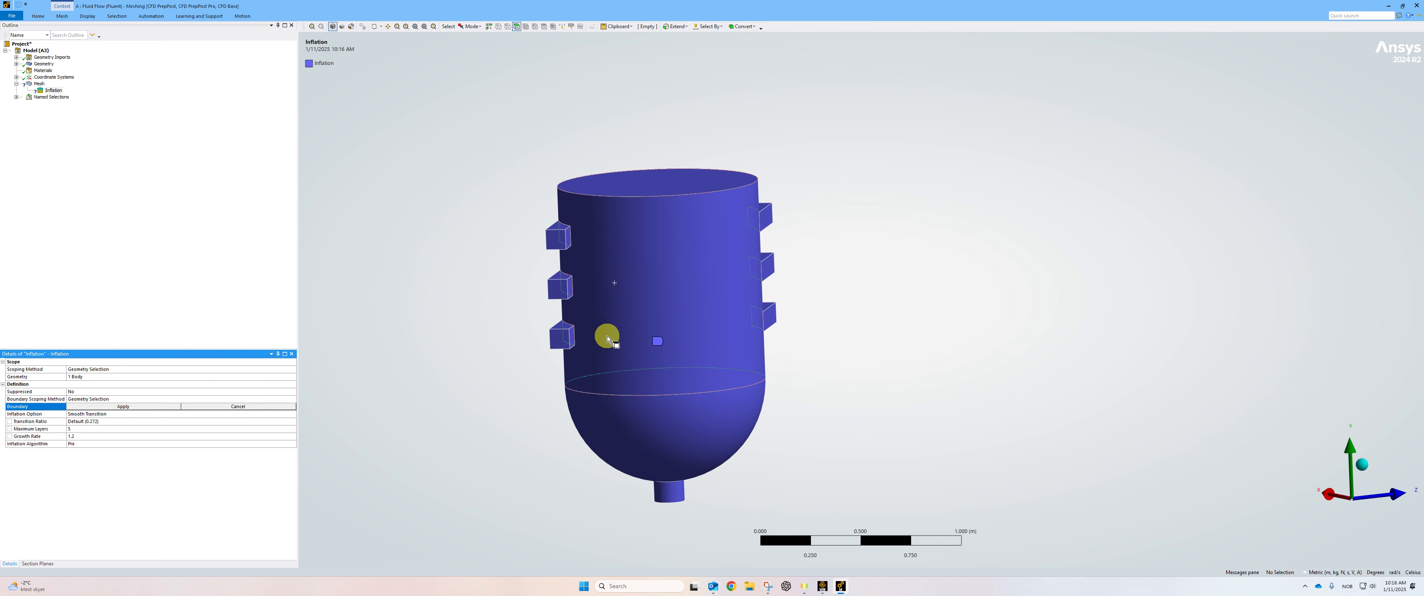
pyautogui.hotkey('ctrl', 'a')
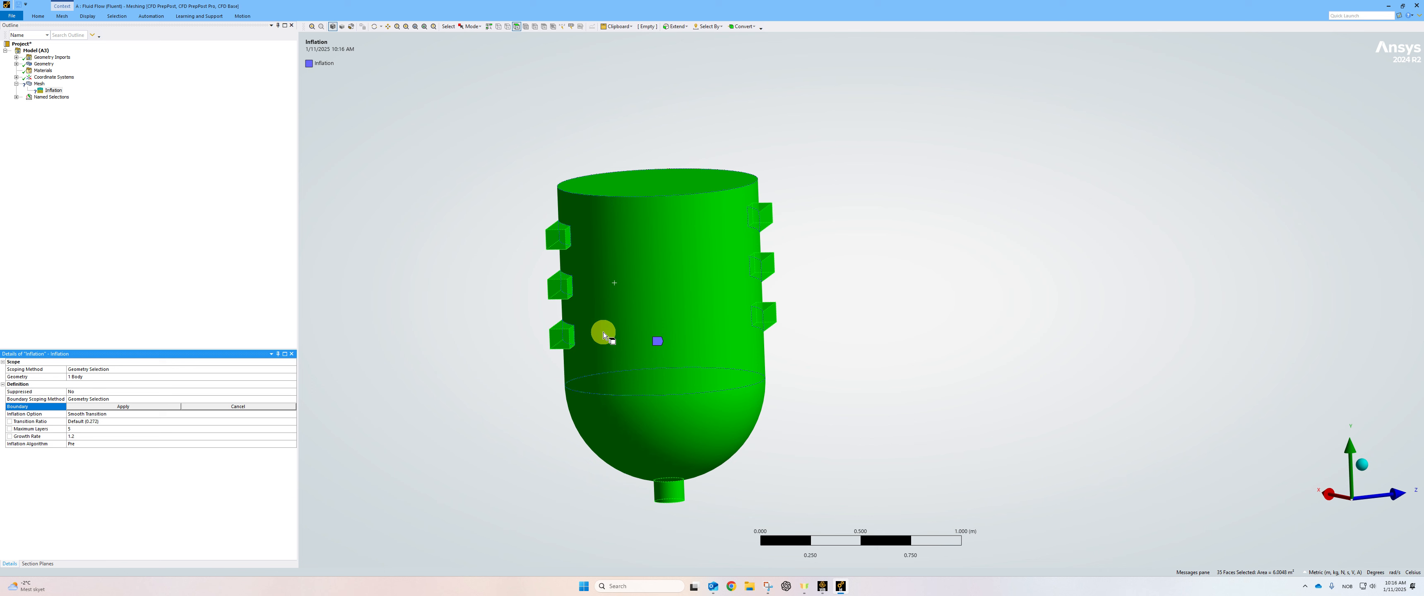
pyautogui.keyDown('ctrl'); pyautogui.click(560, 242); pyautogui.keyUp('ctrl')
pyautogui.keyDown('ctrl'); pyautogui.click(559, 291); pyautogui.keyUp('ctrl')
pyautogui.keyDown('ctrl'); pyautogui.click(559, 342); pyautogui.keyUp('ctrl')
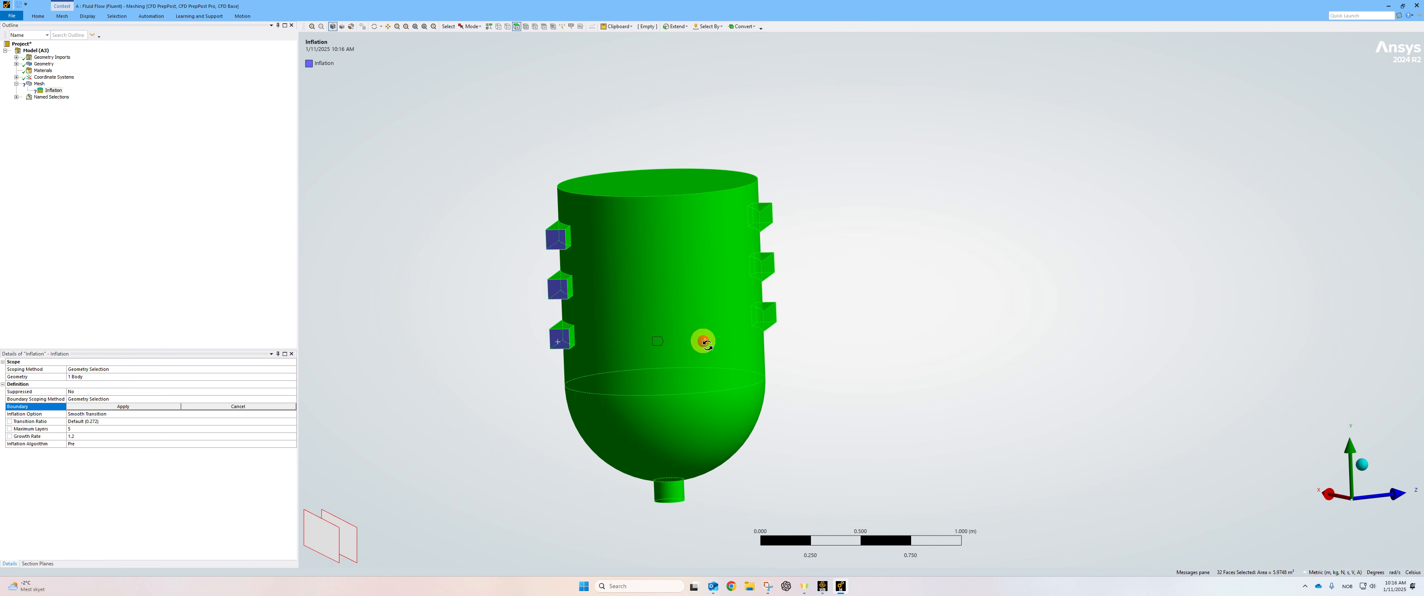
pyautogui.moveTo(706, 342); pyautogui.dragTo(795, 224, button='middle')
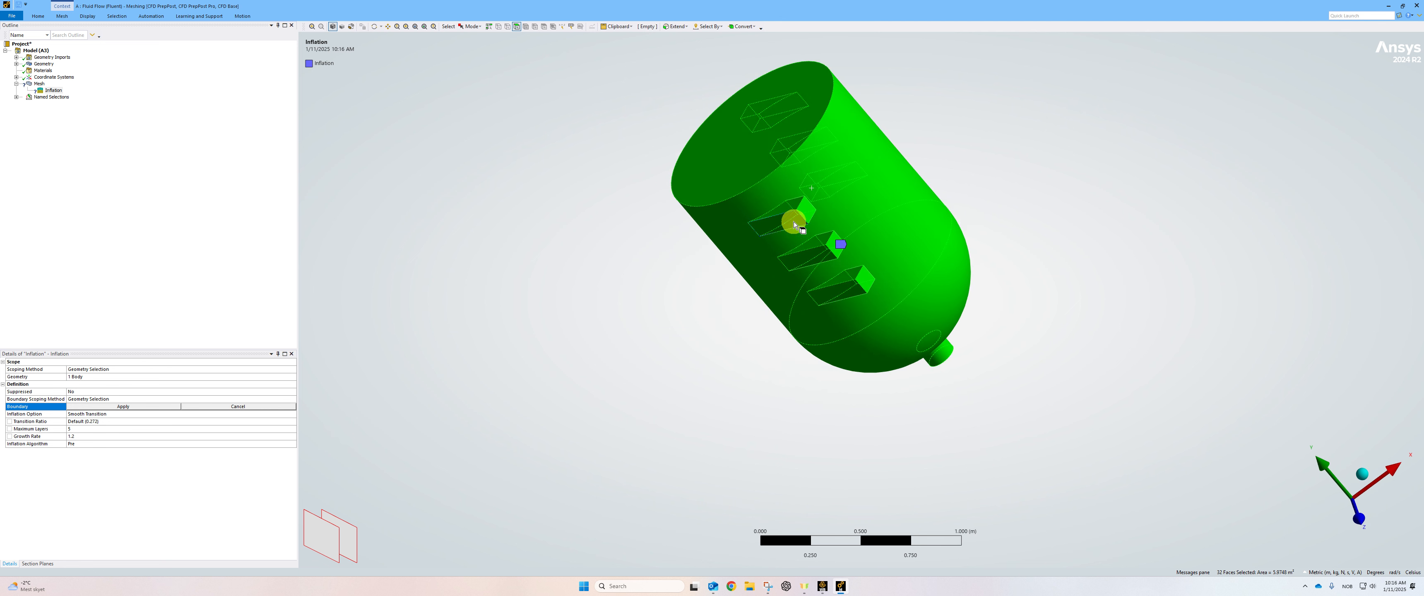
pyautogui.keyDown('ctrl'); pyautogui.click(805, 209); pyautogui.keyUp('ctrl')
pyautogui.keyDown('ctrl'); pyautogui.click(863, 277); pyautogui.keyUp('ctrl')
pyautogui.moveTo(864, 277); pyautogui.dragTo(741, 267, button='middle')
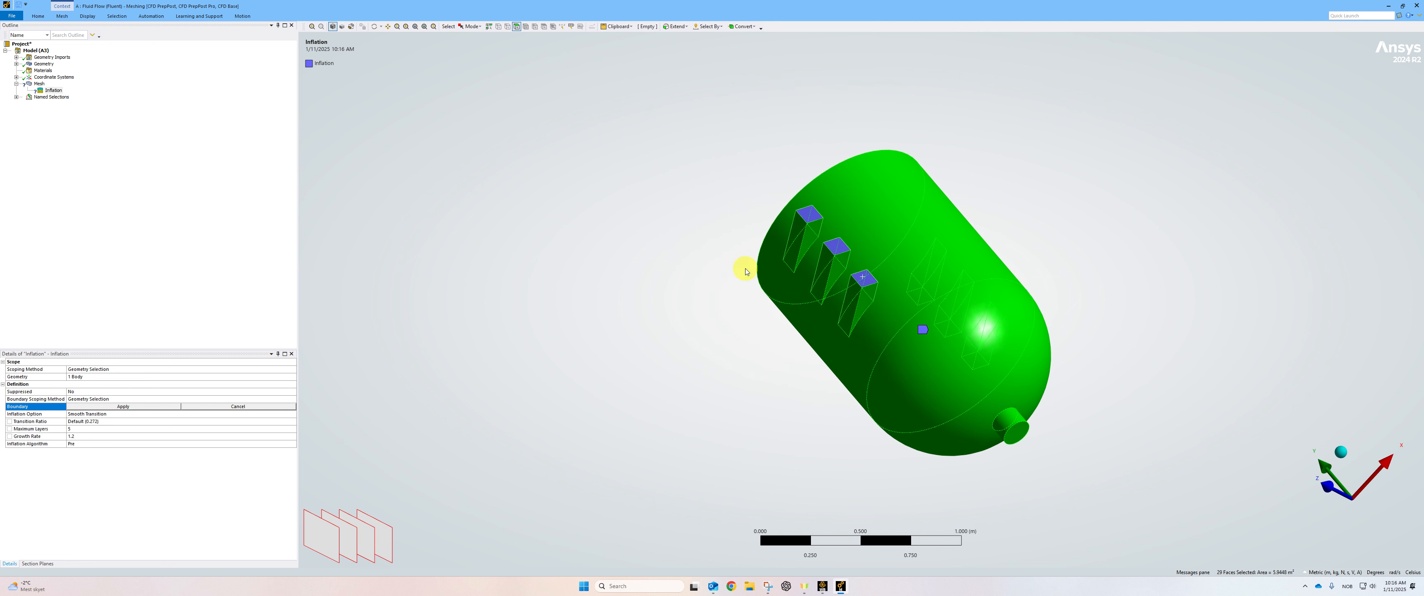
pyautogui.keyDown('ctrl'); pyautogui.click(1020, 437); pyautogui.keyUp('ctrl')
pyautogui.click(145, 411)
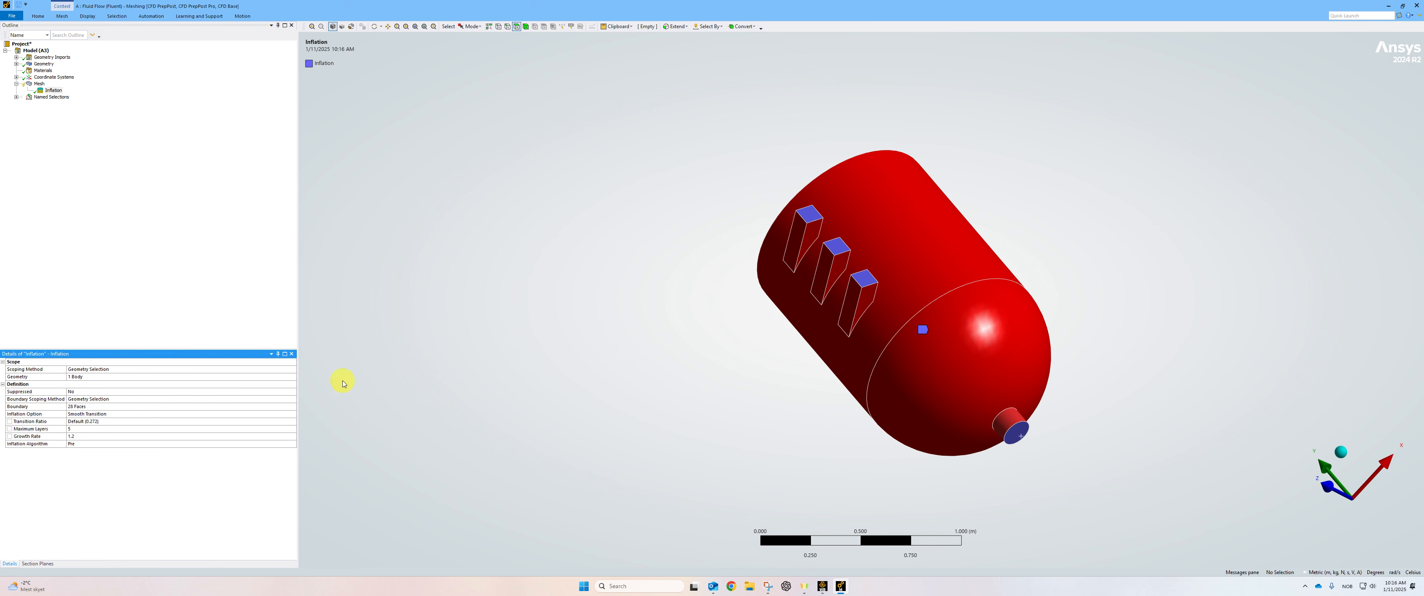
# - Review the vessel's inflation boundary faces and the Inflation control's settings
pyautogui.moveTo(340, 379); pyautogui.dragTo(1040, 273, button='middle')
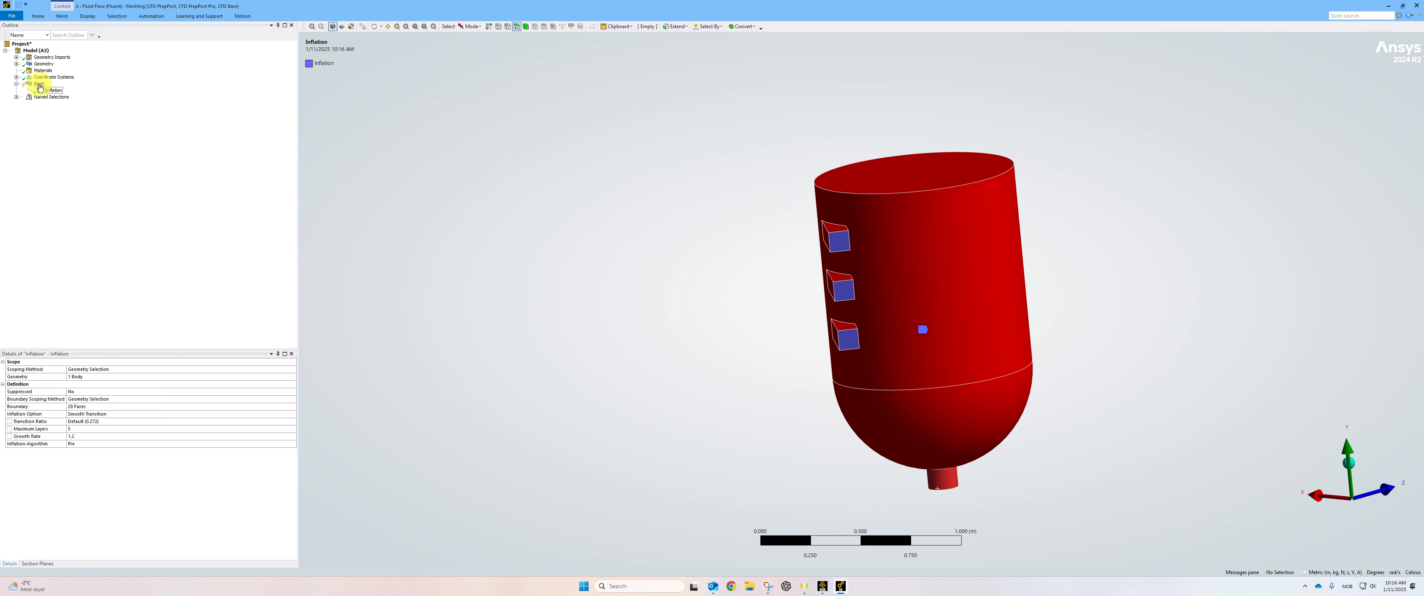
pyautogui.rightClick(40, 84)
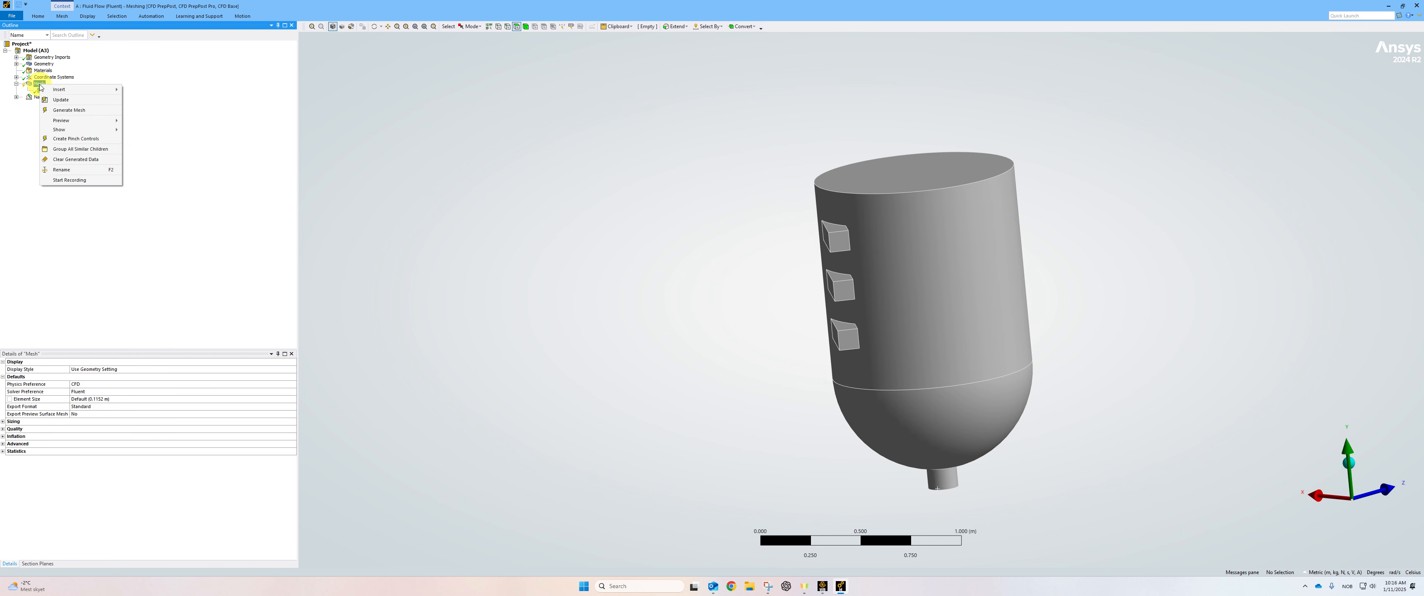
pyautogui.press('Escape')
pyautogui.click(47, 91)
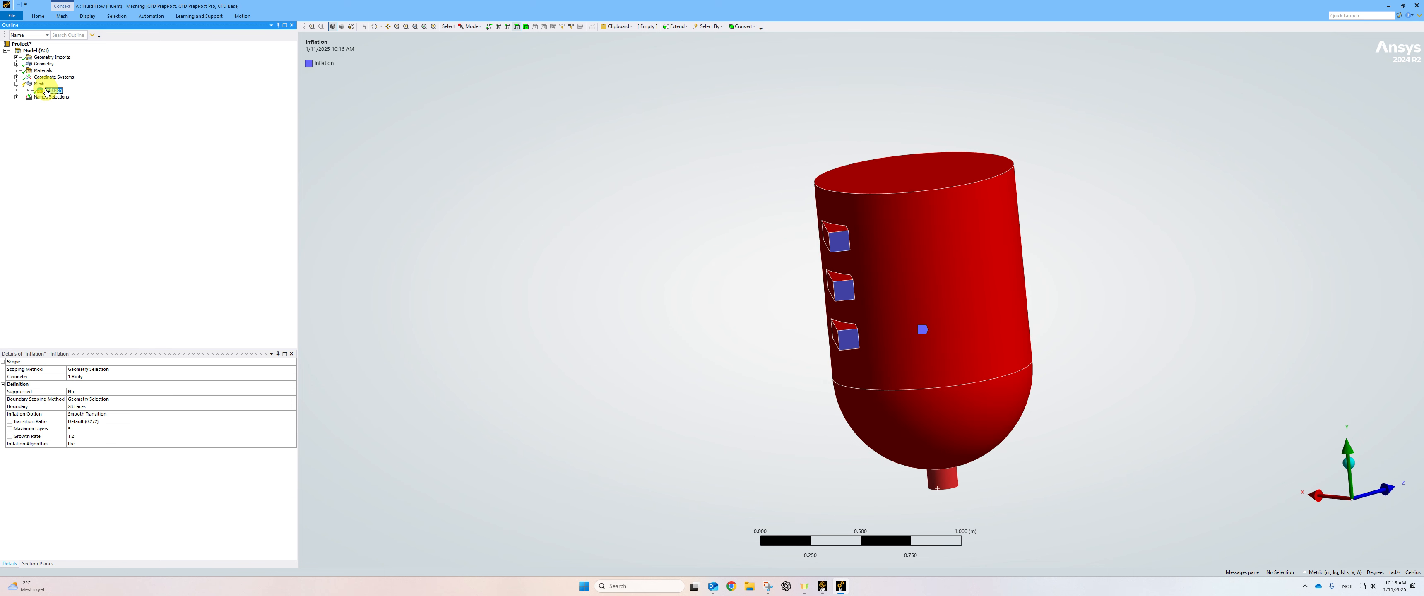
# - Generate the vessel mesh with the default element size
pyautogui.rightClick(39, 84)
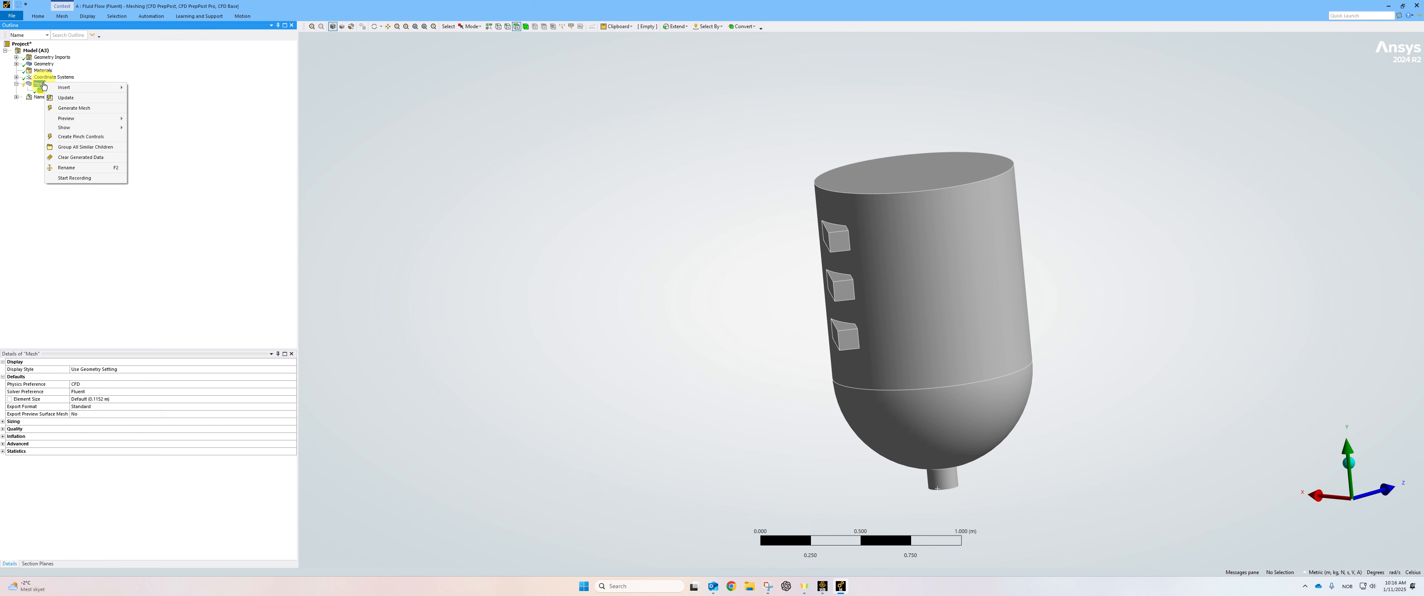
pyautogui.click(57, 17)
pyautogui.click(72, 35)
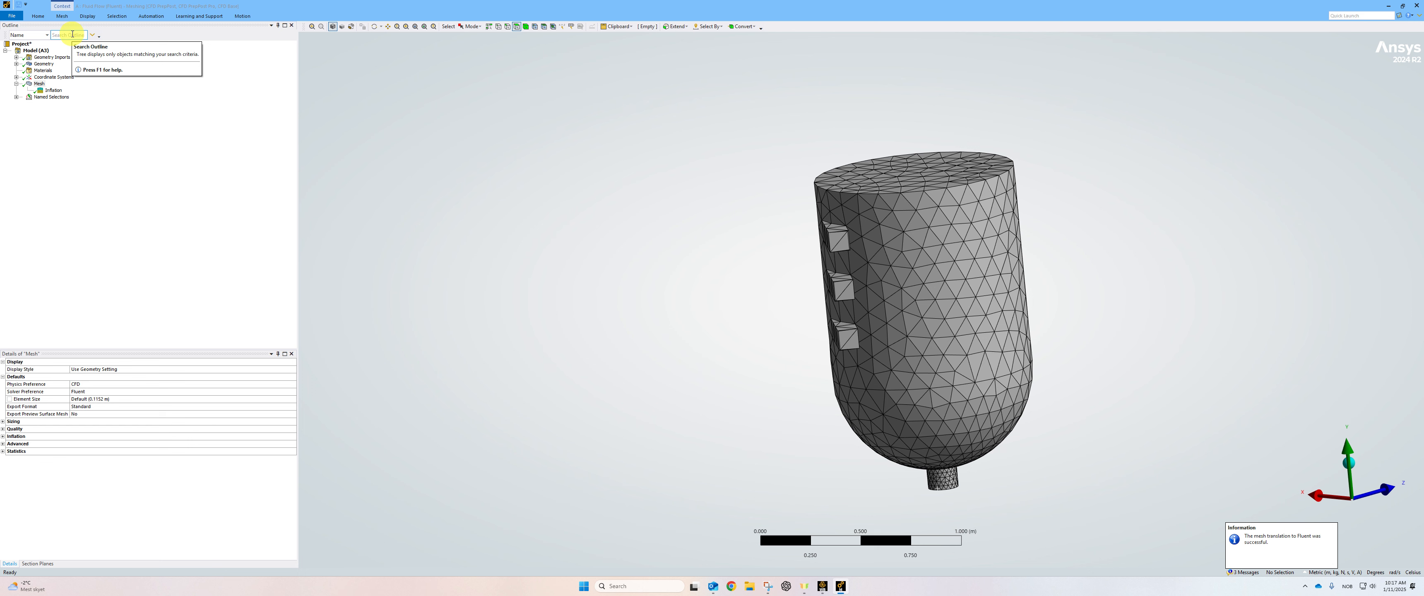
# - Set the global mesh element size to 0.05 m
pyautogui.click(36, 84)
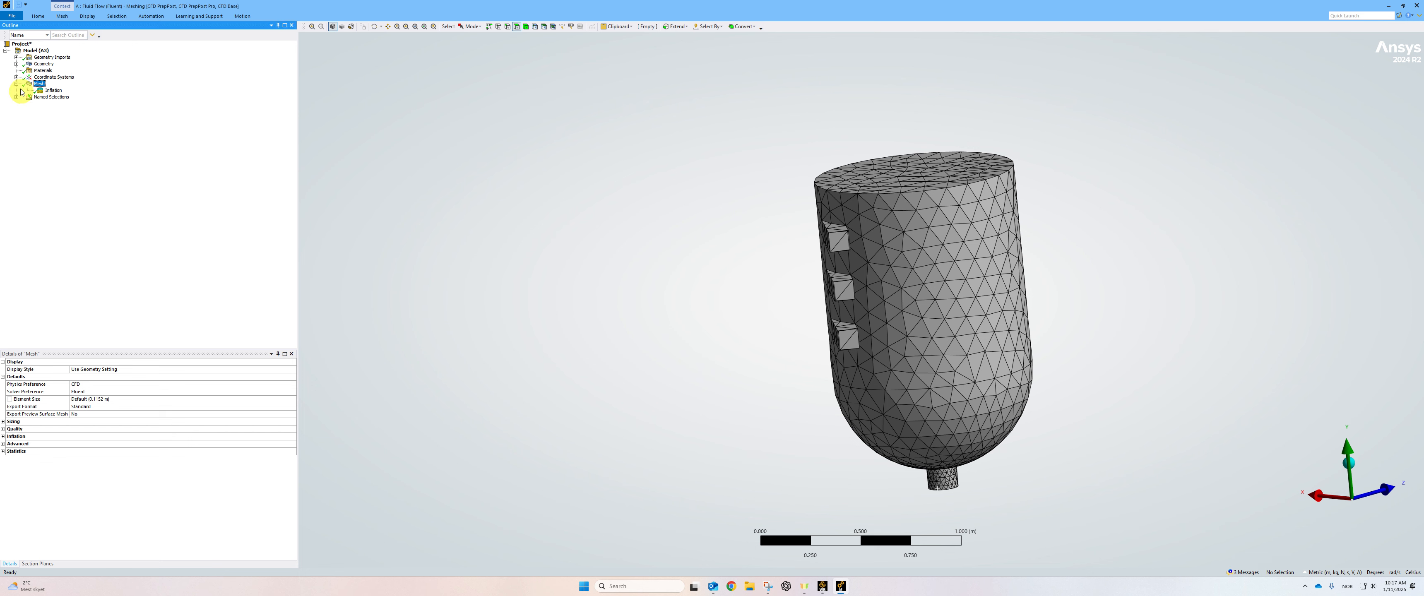
pyautogui.click(3, 422)
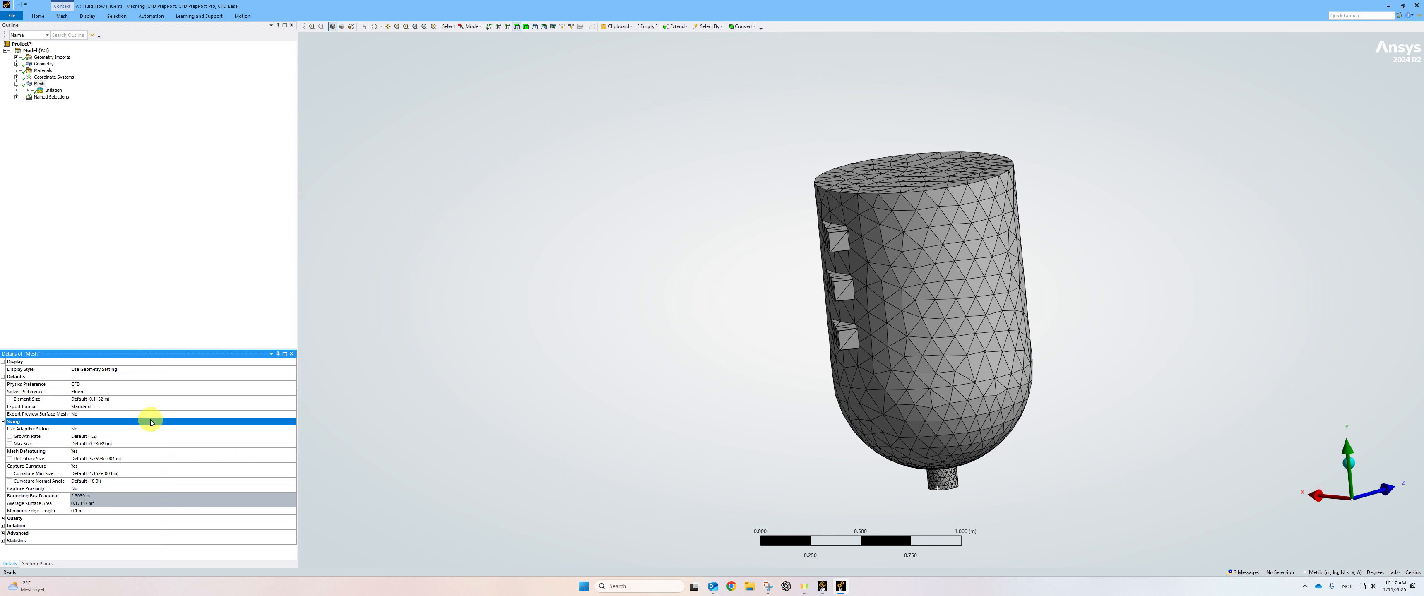
pyautogui.click(133, 399)
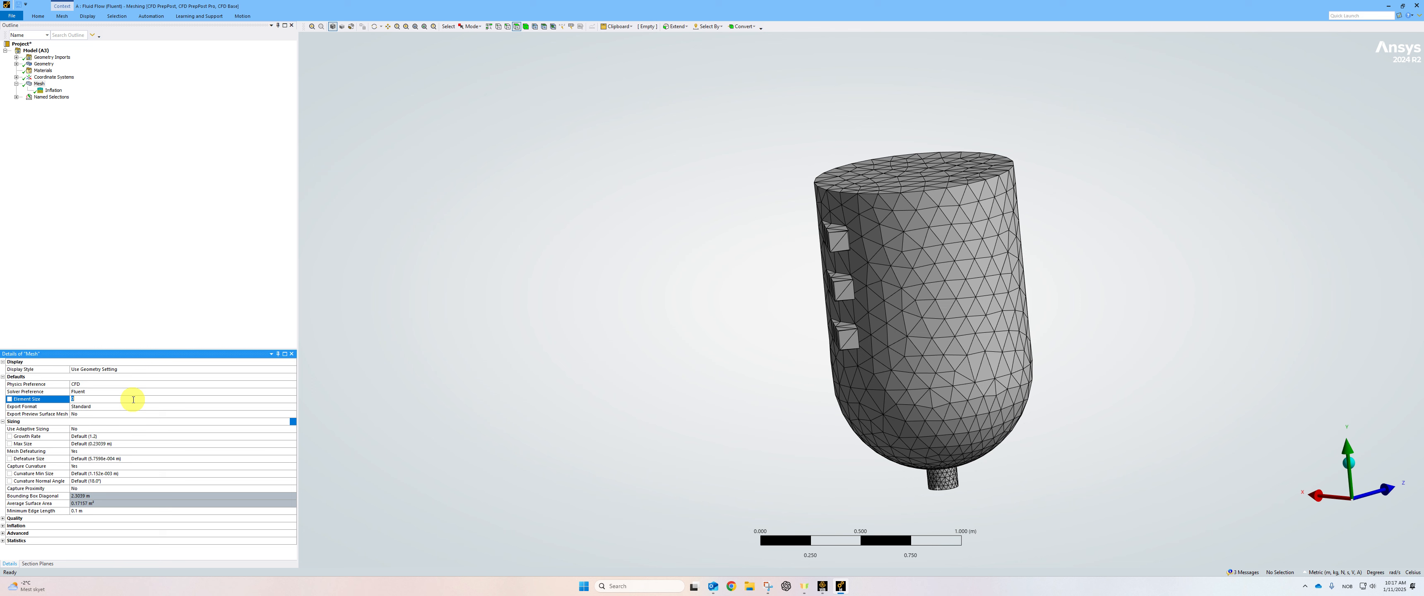
pyautogui.write('0.05')
# - Update the vessel mesh so that it uses the new element size
pyautogui.click(62, 15)
pyautogui.click(77, 41)
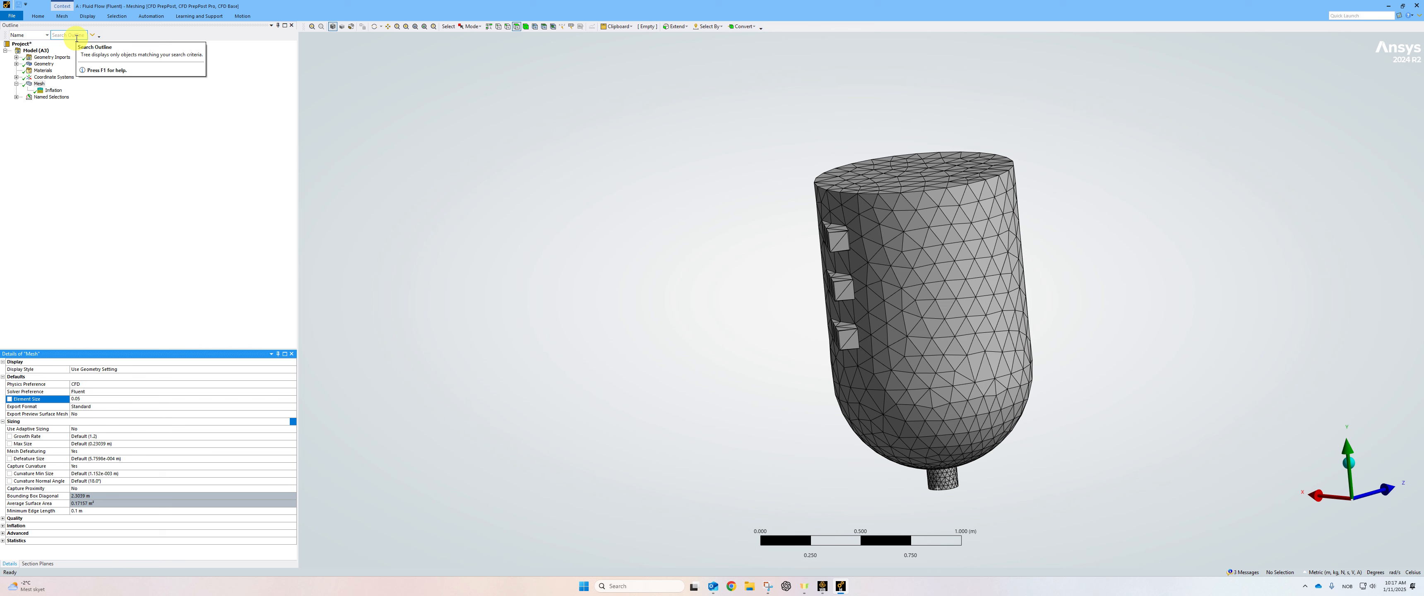
pyautogui.click(61, 17)
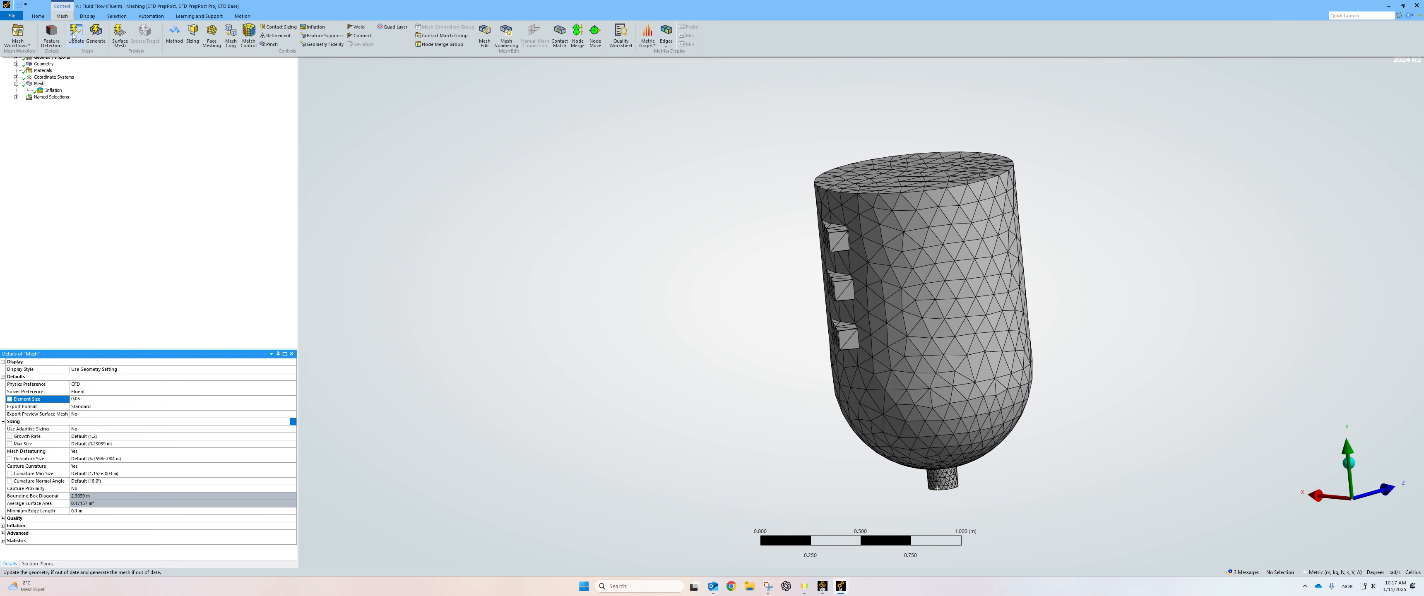
pyautogui.click(77, 36)
pyautogui.click(64, 16)
pyautogui.click(77, 36)
pyautogui.click(69, 21)
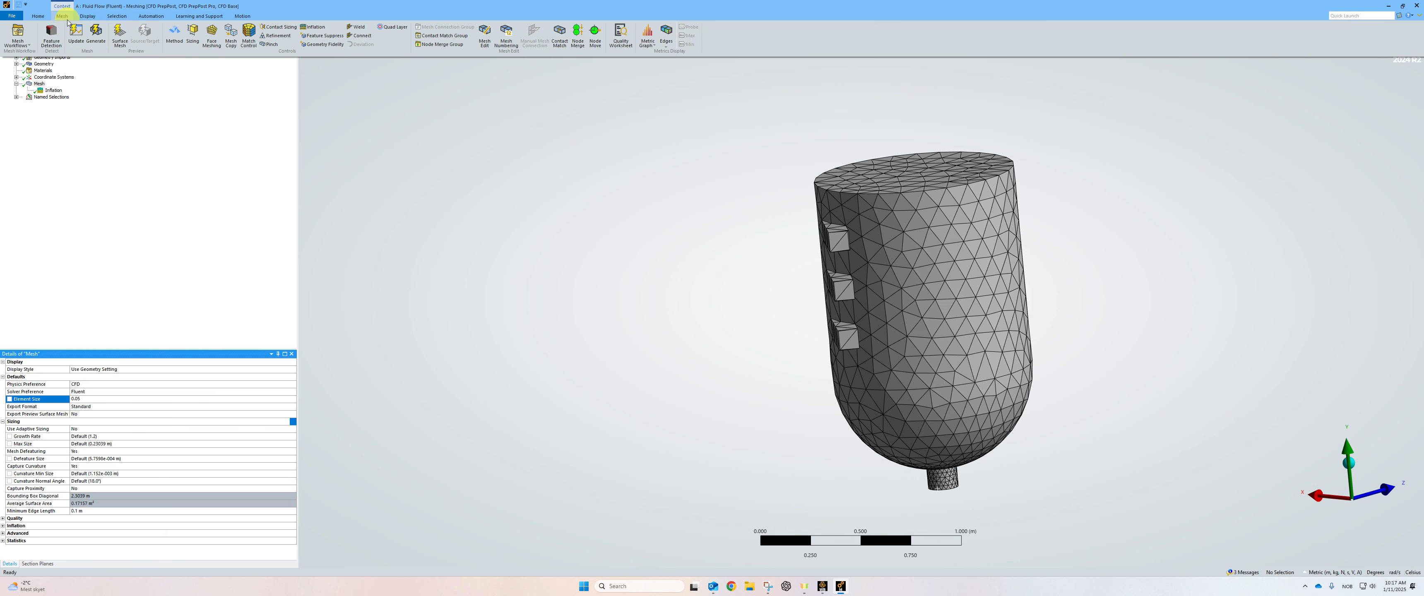
pyautogui.click(101, 36)
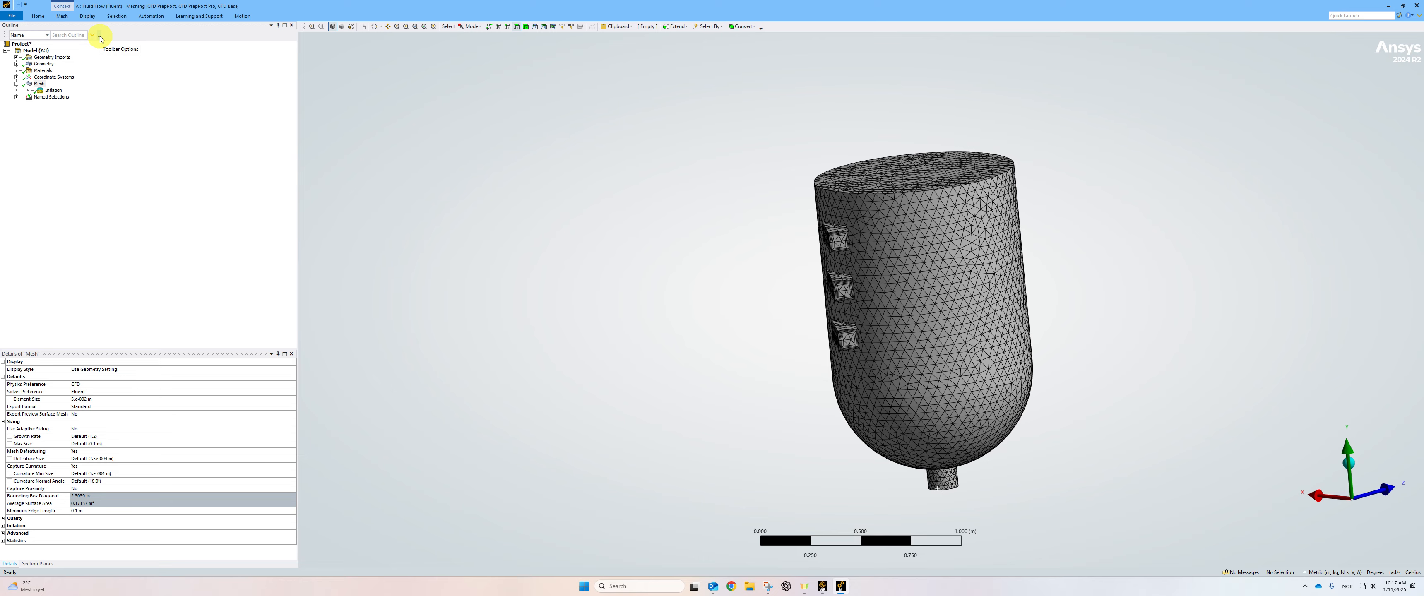
# - Cut the vessel horizontally with a section plane at the lower inlet blocks and inspect the inflation layers along the wall
pyautogui.scroll(10, 804, 277)
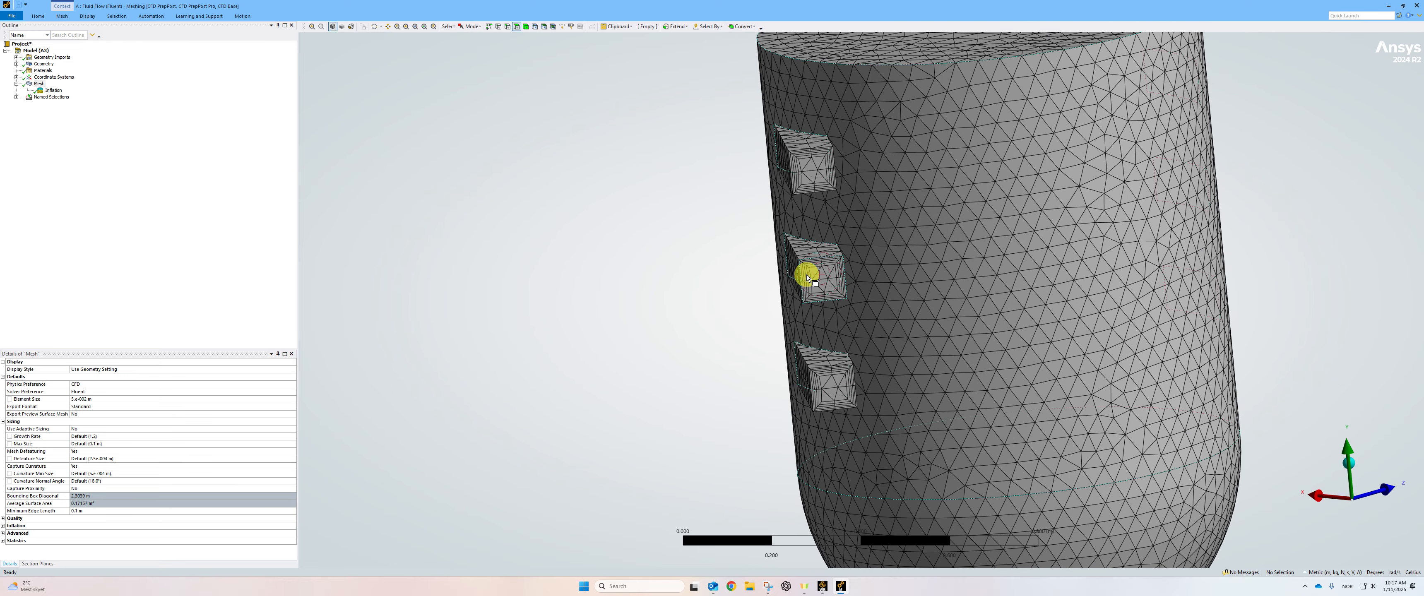
pyautogui.moveTo(807, 278); pyautogui.dragTo(909, 322, button='middle')
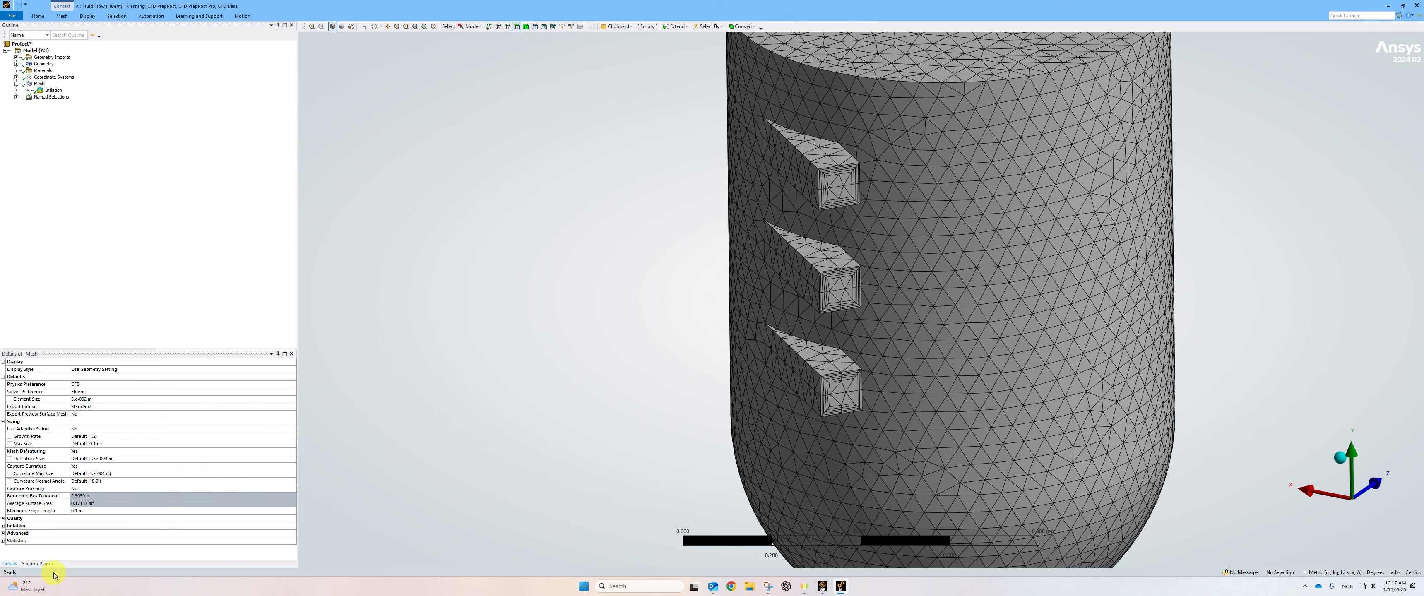
pyautogui.click(38, 564)
pyautogui.click(13, 363)
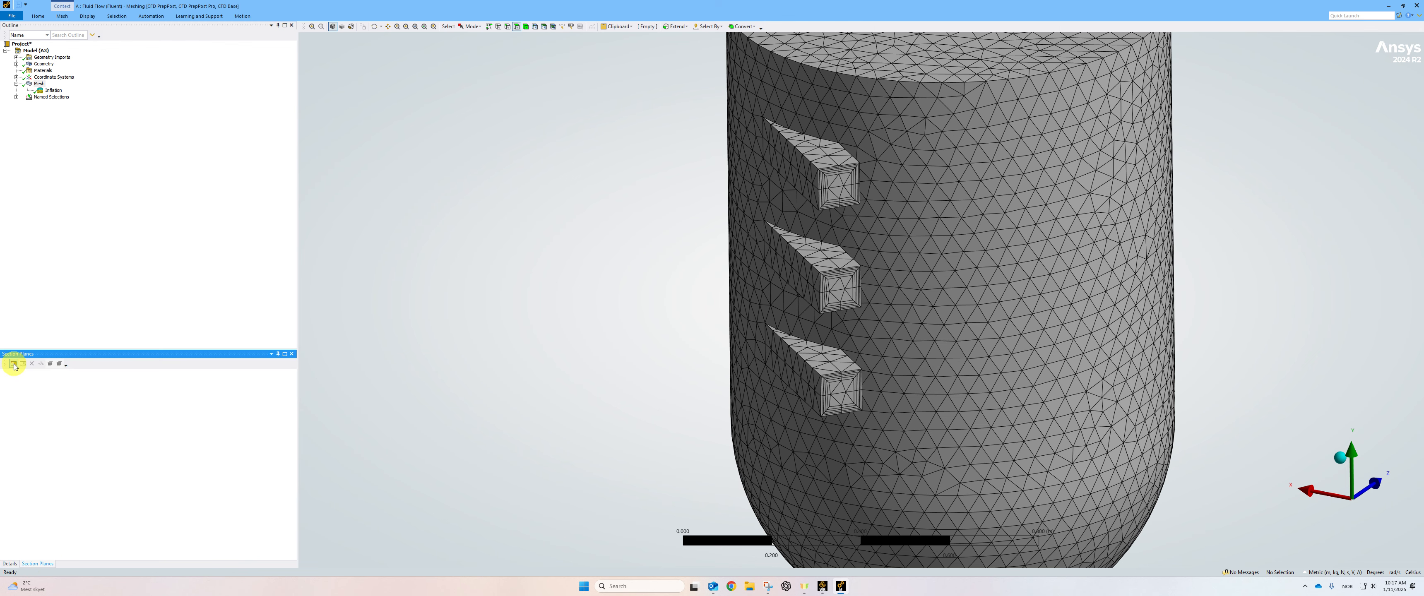
pyautogui.moveTo(682, 319); pyautogui.dragTo(1278, 318)
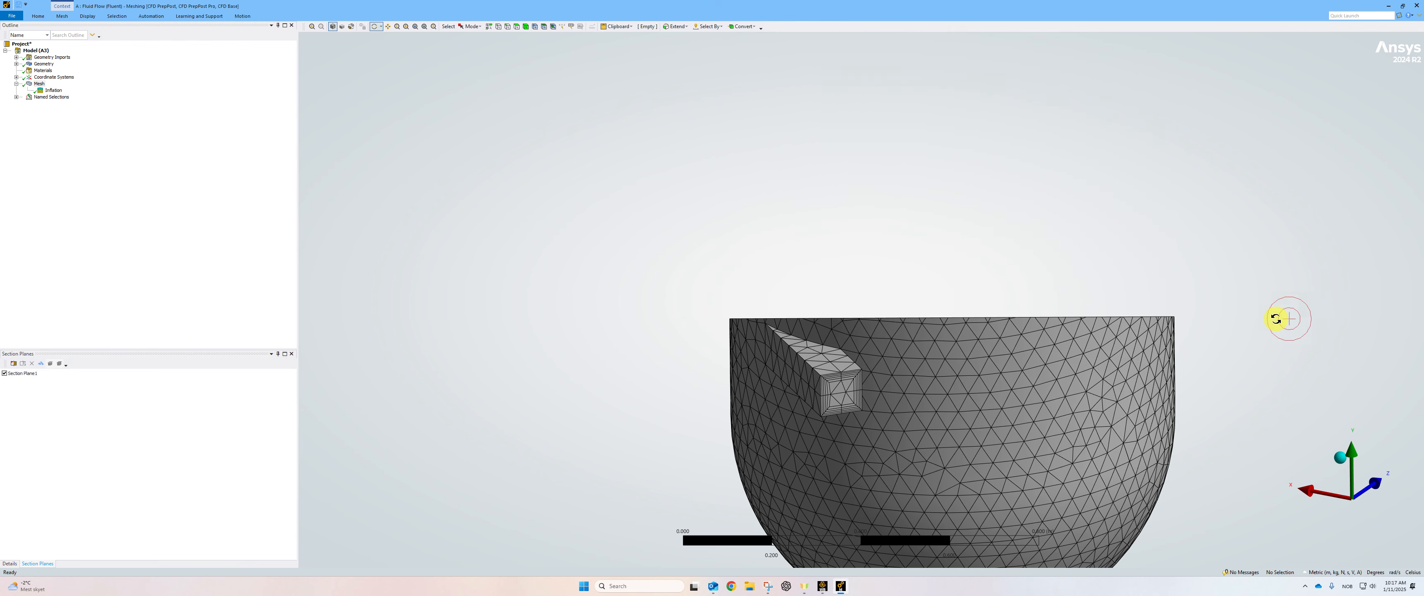
pyautogui.moveTo(1091, 321); pyautogui.dragTo(1087, 399, button='middle')
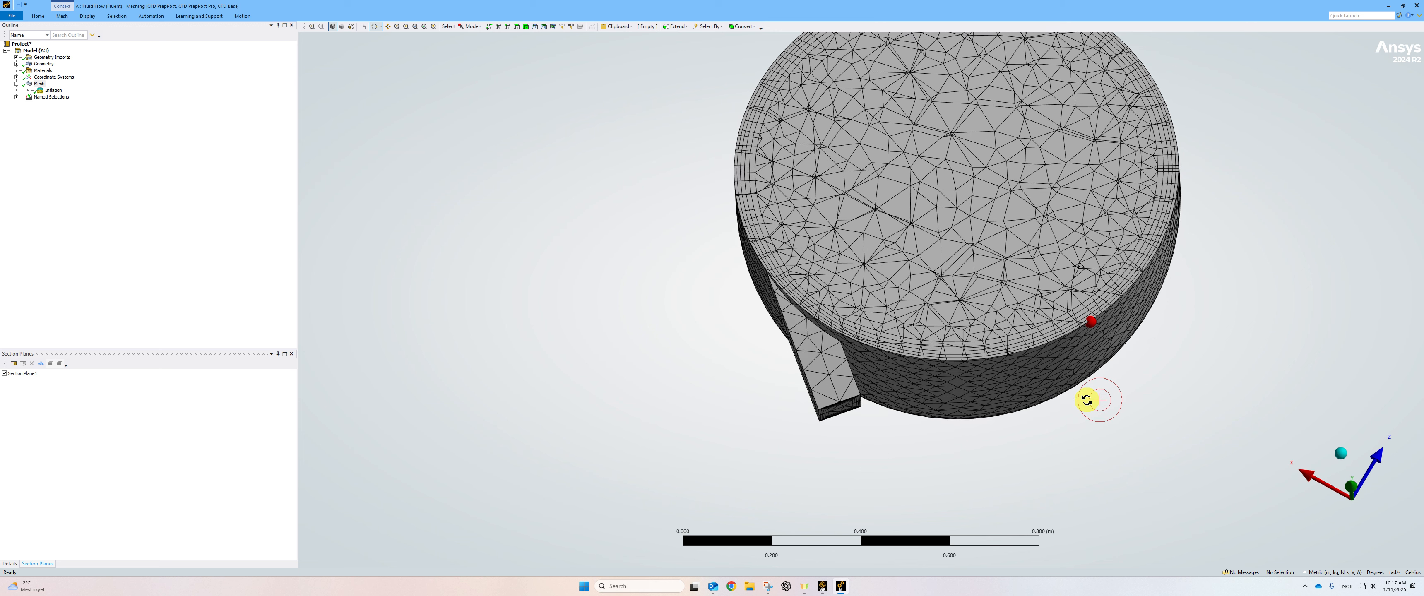
pyautogui.moveTo(1087, 400); pyautogui.dragTo(815, 289, button='middle')
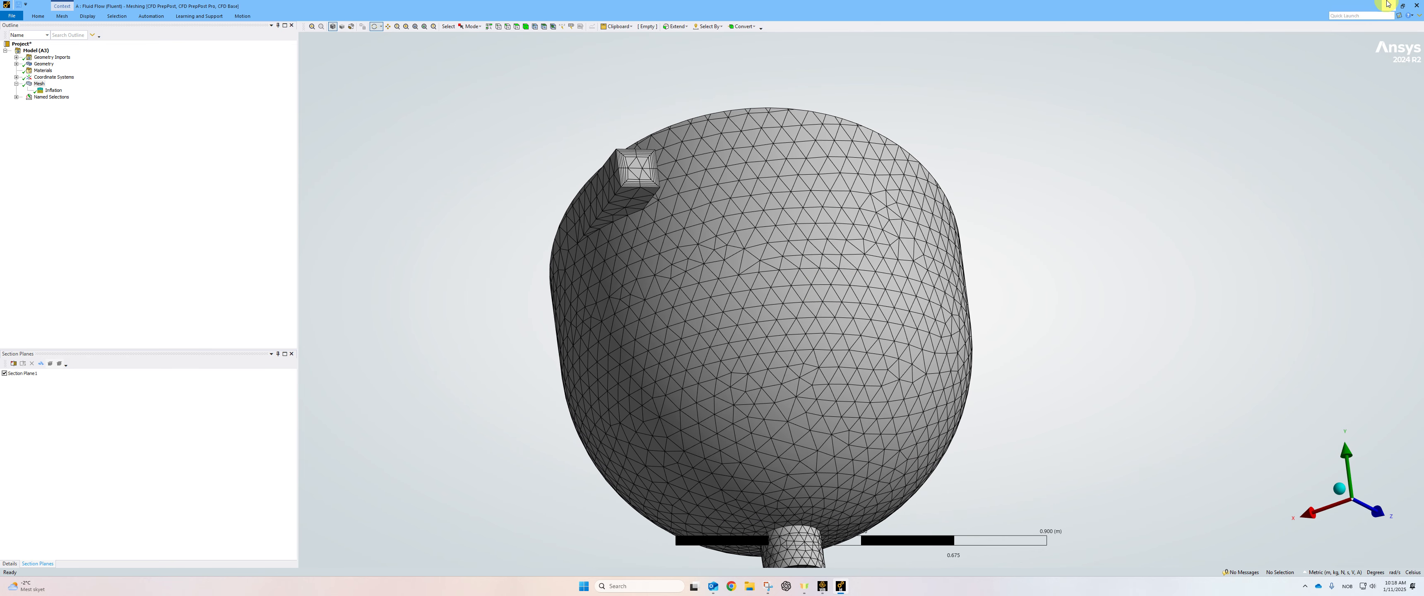
# - Return to Workbench and launch the Fluent setup with double precision and 20 solver processes
pyautogui.click(1419, 7)
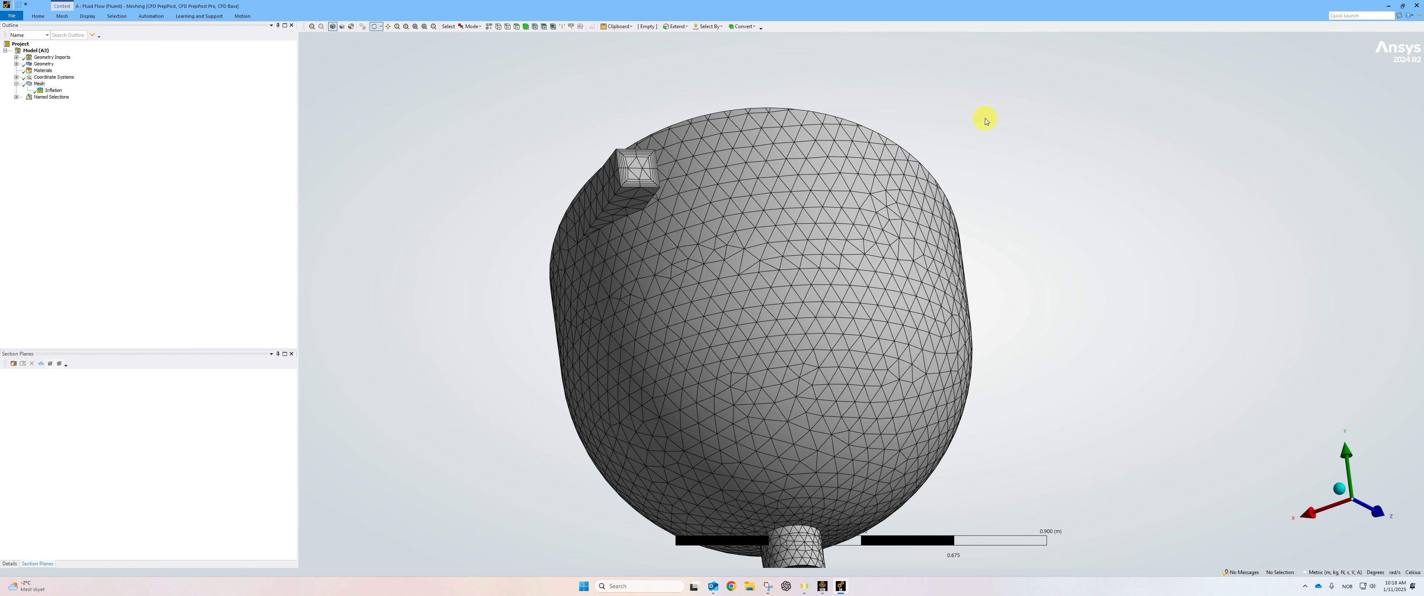
pyautogui.click(1417, 8)
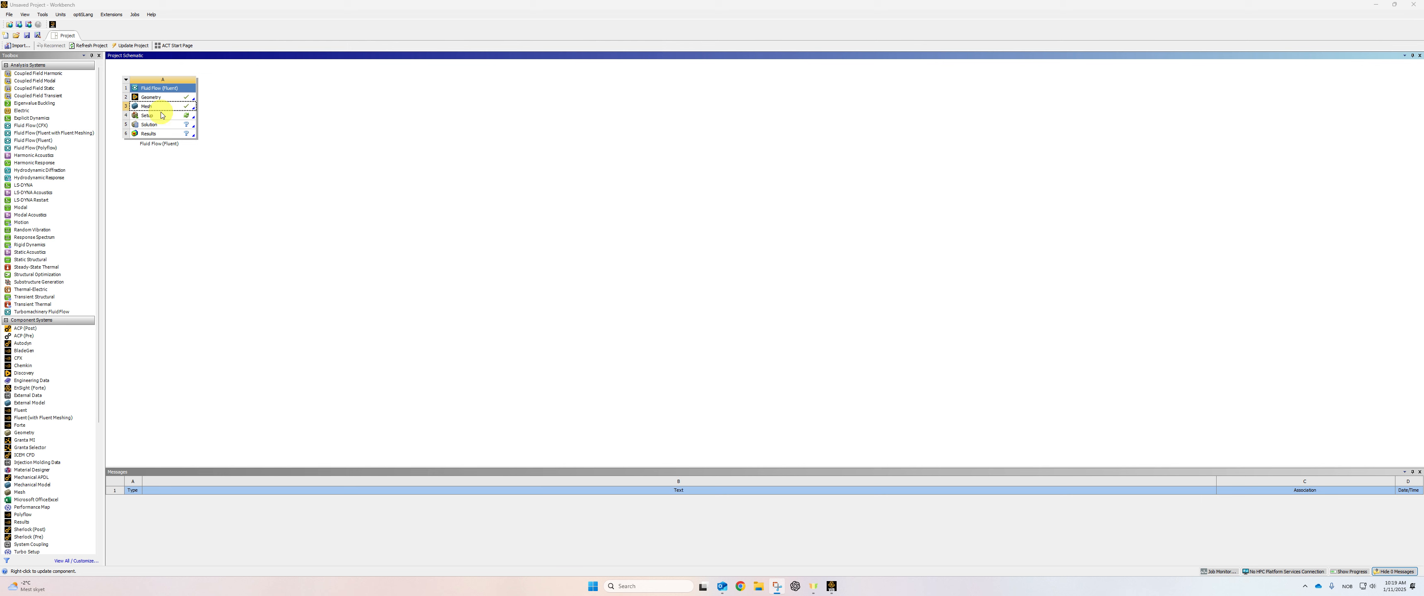
pyautogui.doubleClick(162, 115)
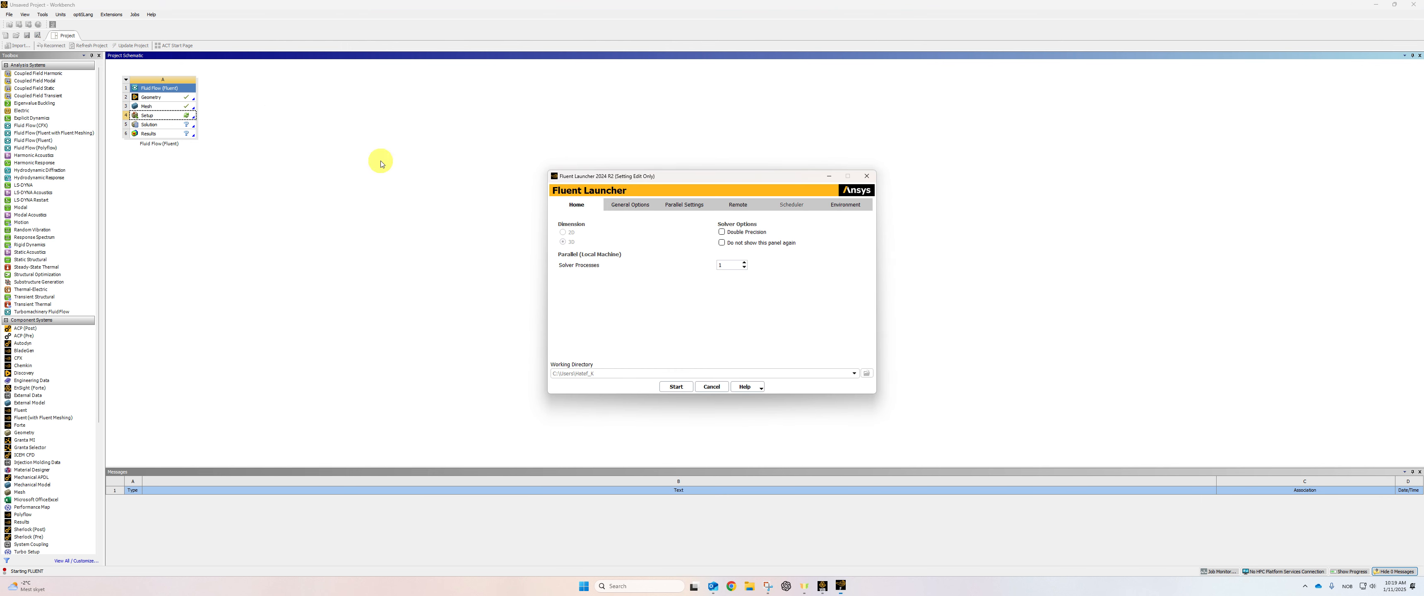
pyautogui.click(729, 231)
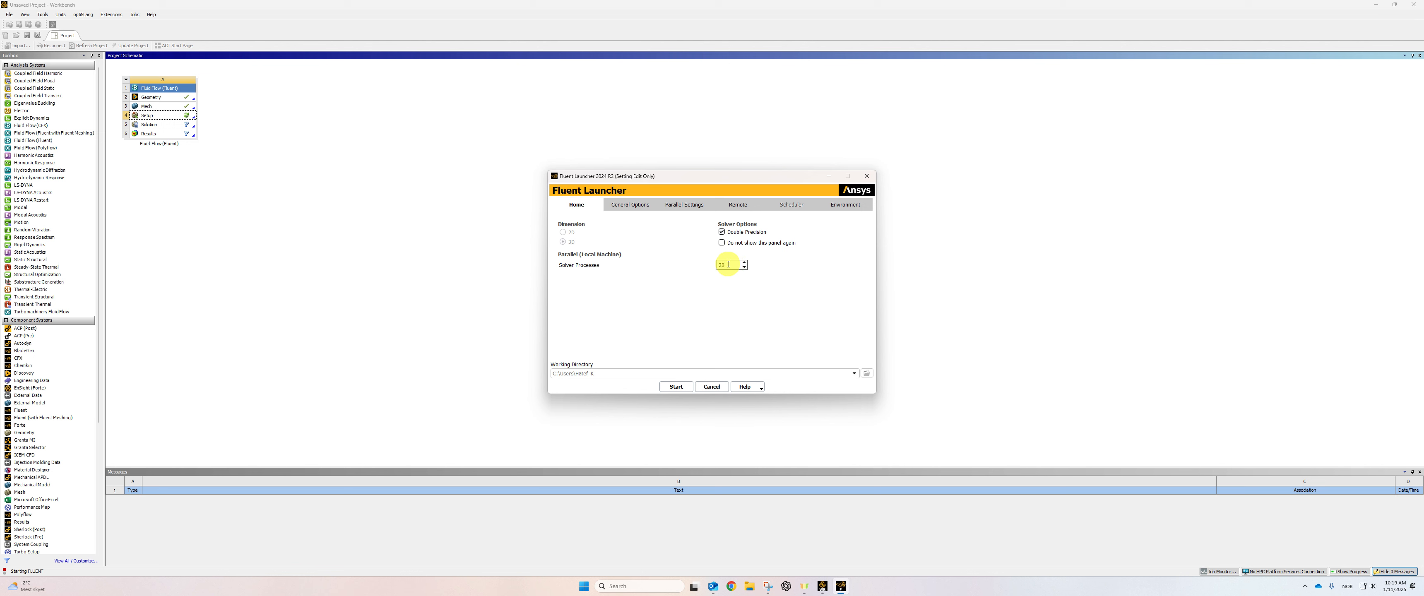
pyautogui.click(671, 386)
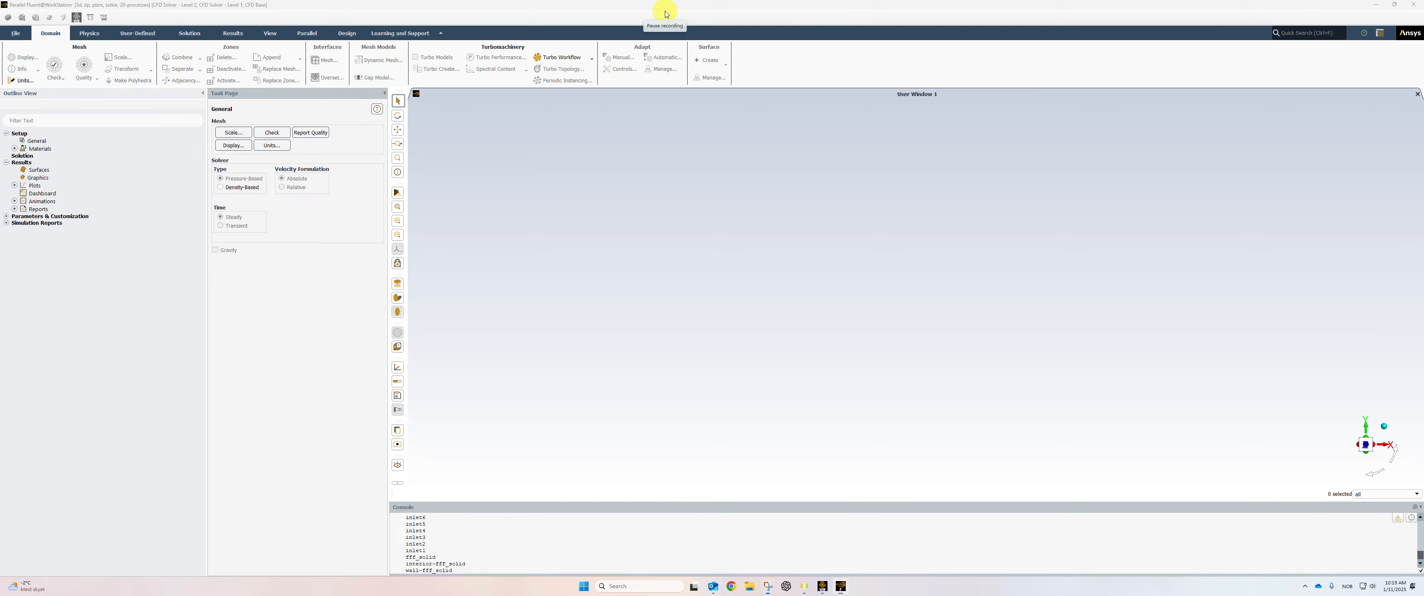
# - Convert the vessel's mesh domain to polyhedra
pyautogui.moveTo(859, 303)
pyautogui.mouseDown()
pyautogui.moveTo(722, 286)
pyautogui.moveTo(767, 314)
pyautogui.moveTo(843, 318)
pyautogui.moveTo(866, 396)
pyautogui.moveTo(864, 334)
pyautogui.mouseUp()
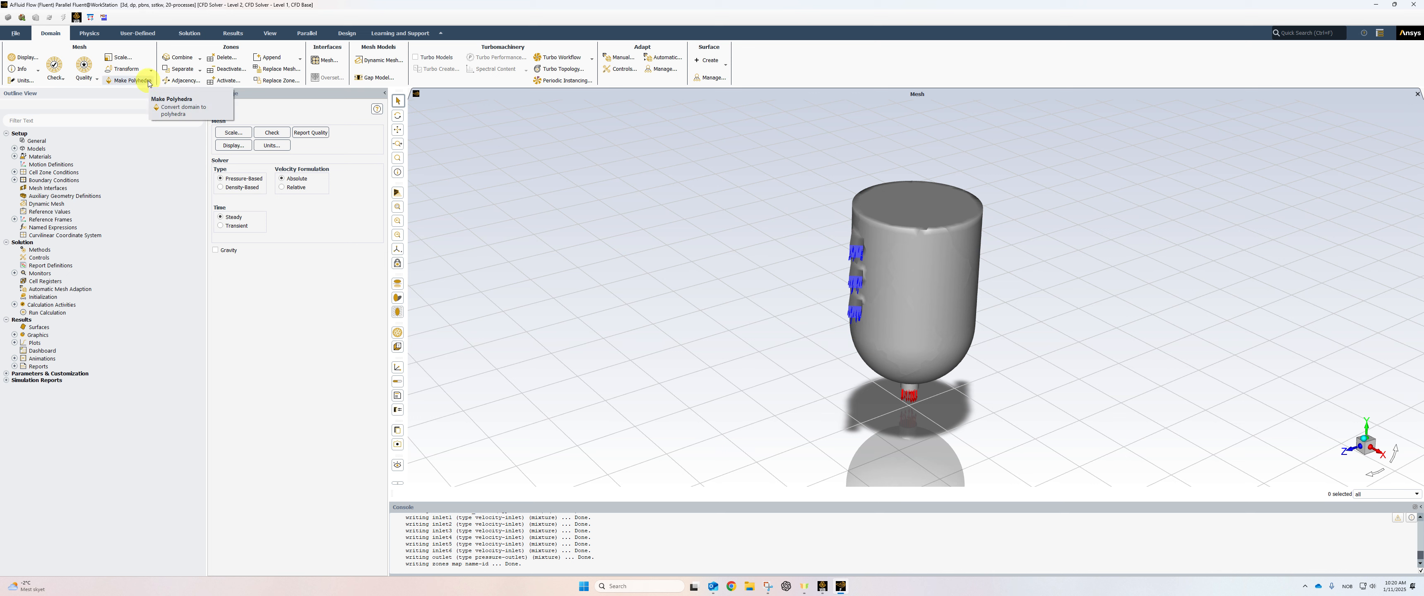
pyautogui.click(132, 81)
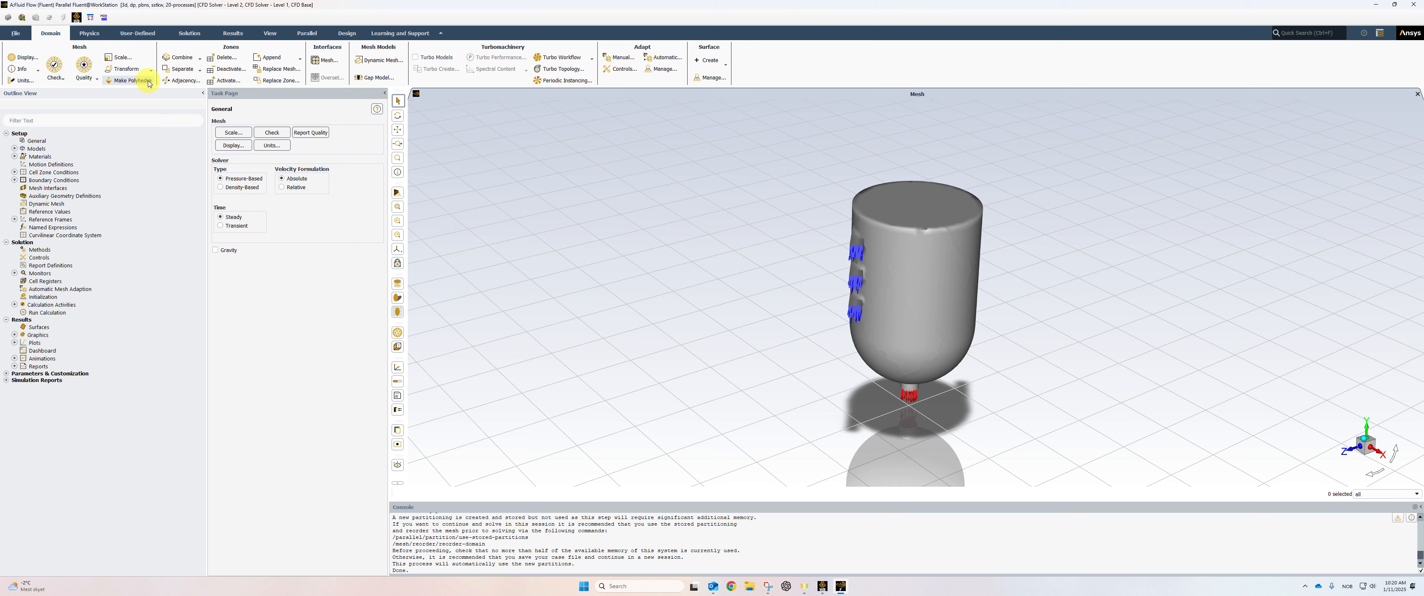
# - Copy water-liquid from the Fluent database into the case's fluid materials
pyautogui.click(15, 157)
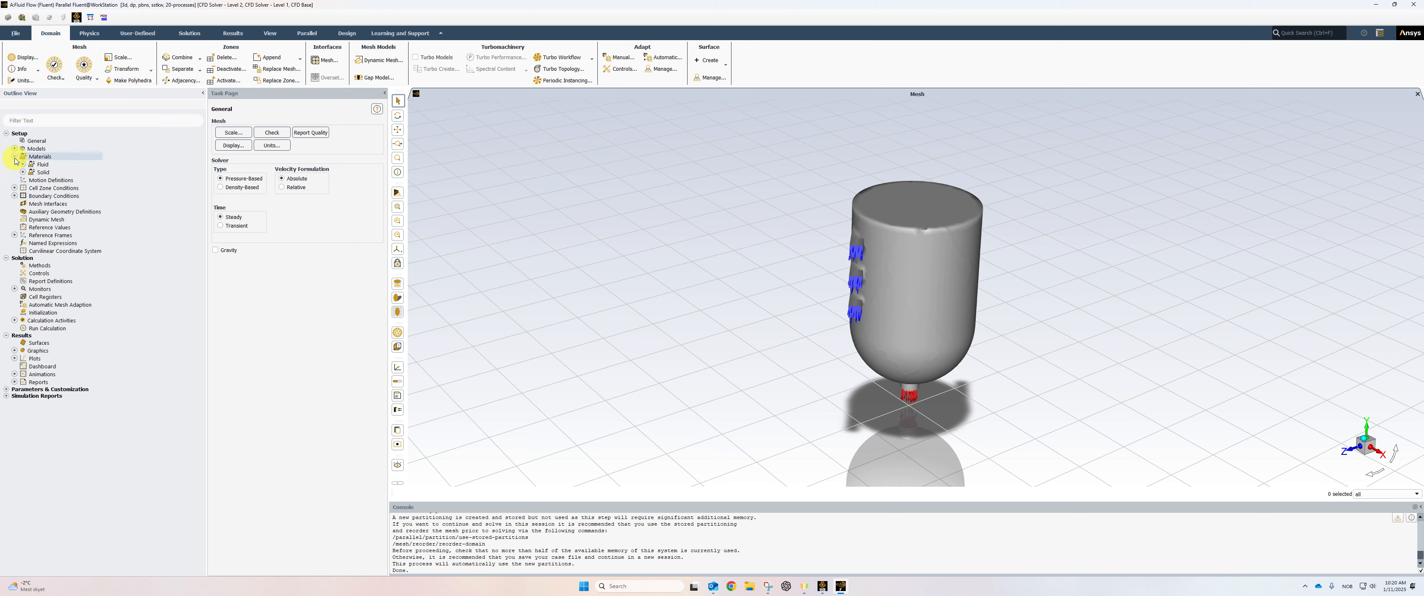
pyautogui.click(23, 164)
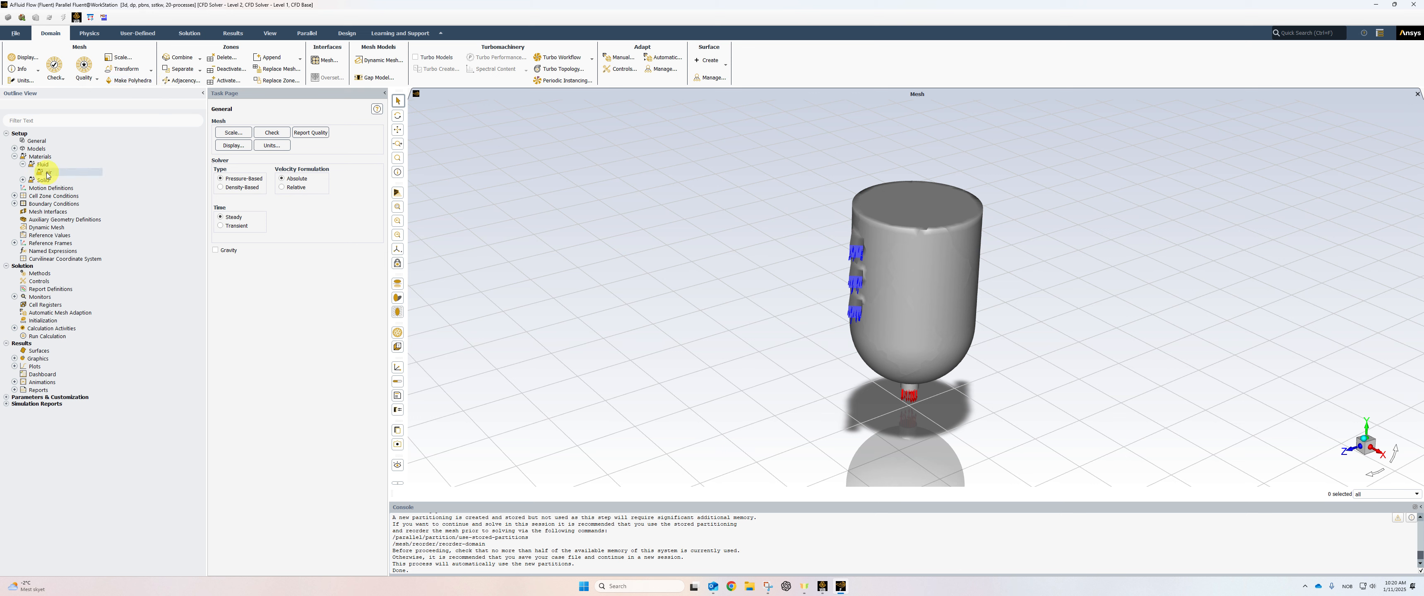
pyautogui.doubleClick(48, 172)
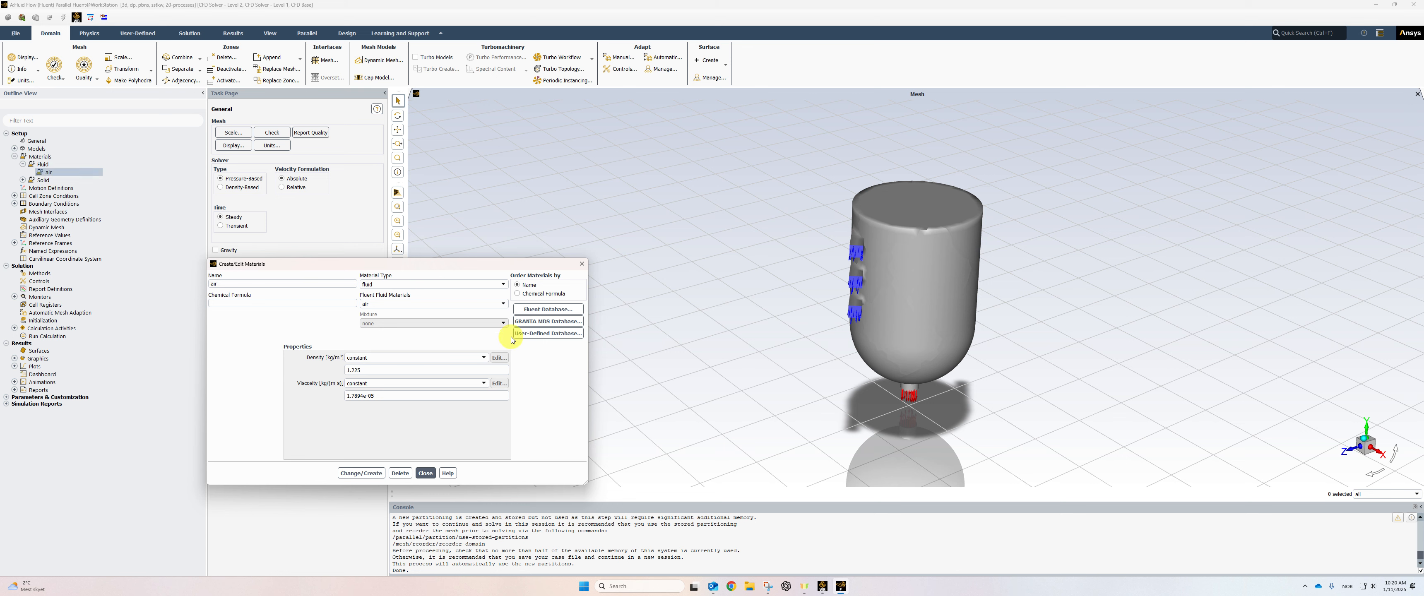
pyautogui.click(547, 309)
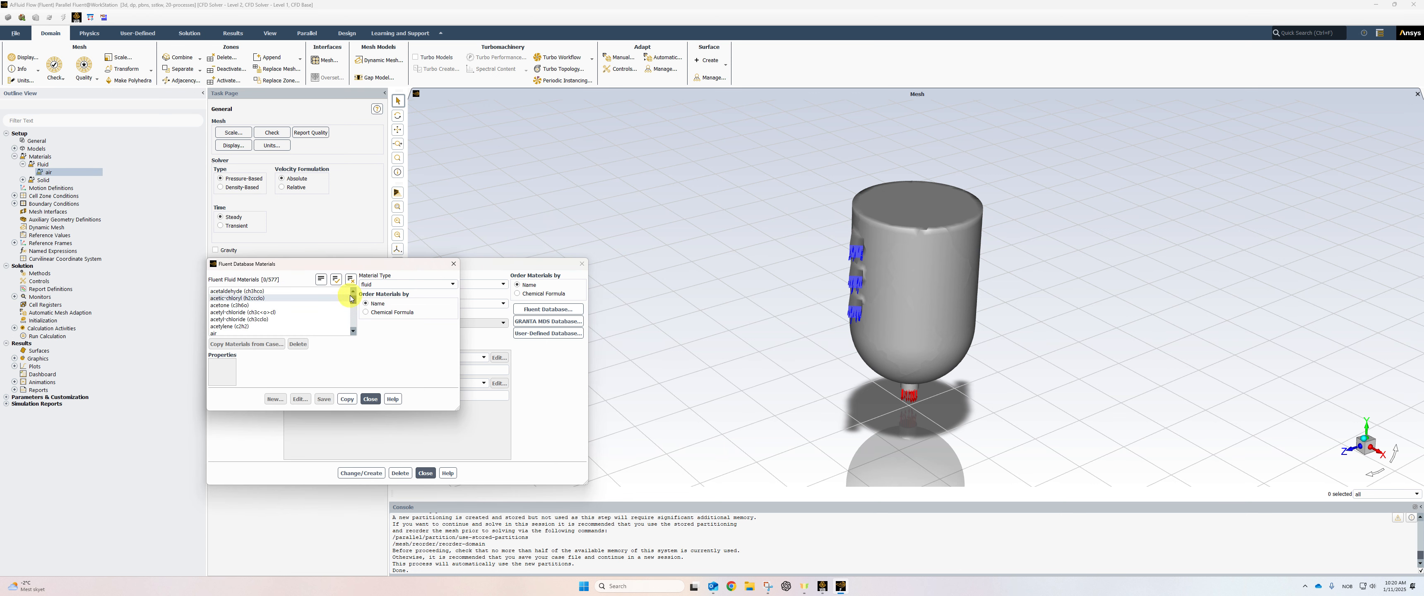
pyautogui.moveTo(352, 294); pyautogui.dragTo(353, 331)
pyautogui.click(236, 313)
pyautogui.click(348, 398)
pyautogui.click(371, 399)
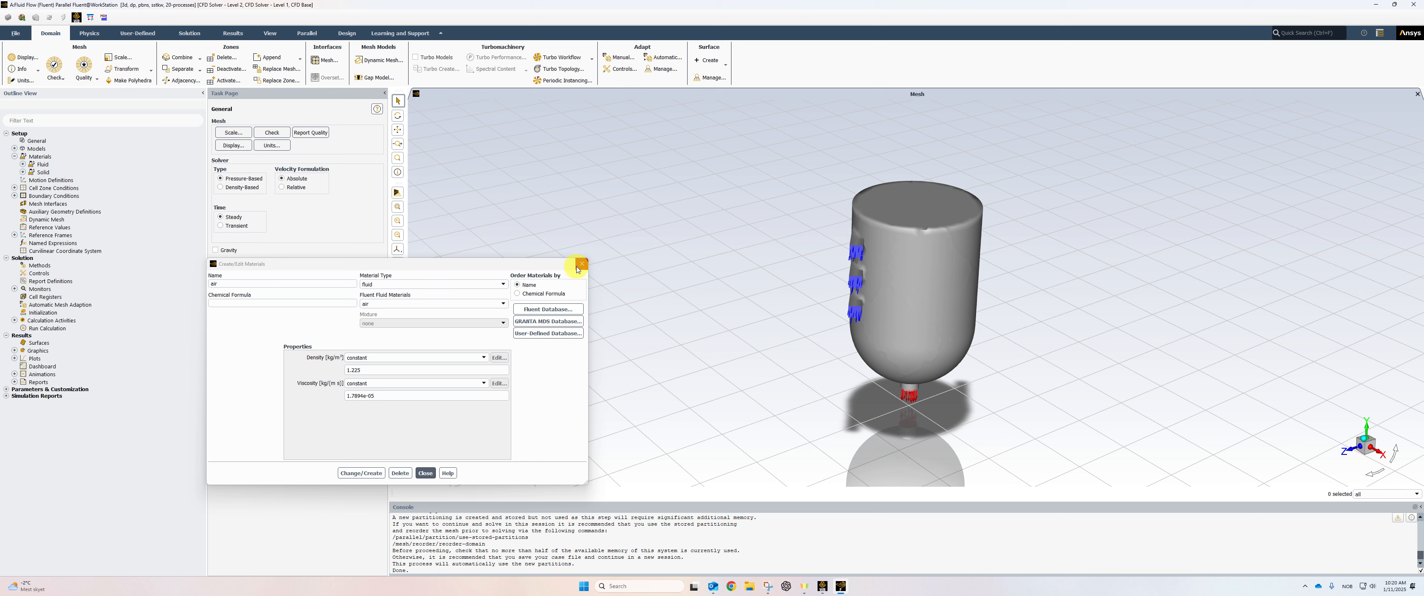
pyautogui.click(576, 266)
pyautogui.click(577, 265)
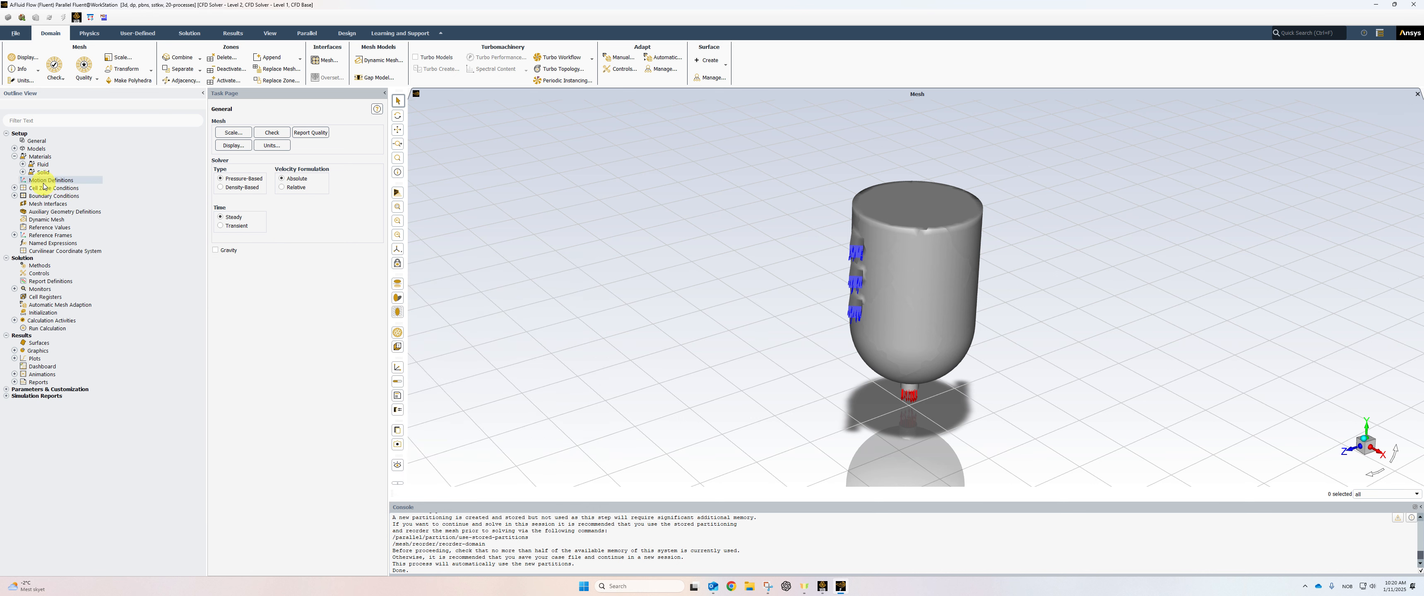
# - Assign water-liquid as the material of the fff_solid fluid cell zone
pyautogui.click(15, 188)
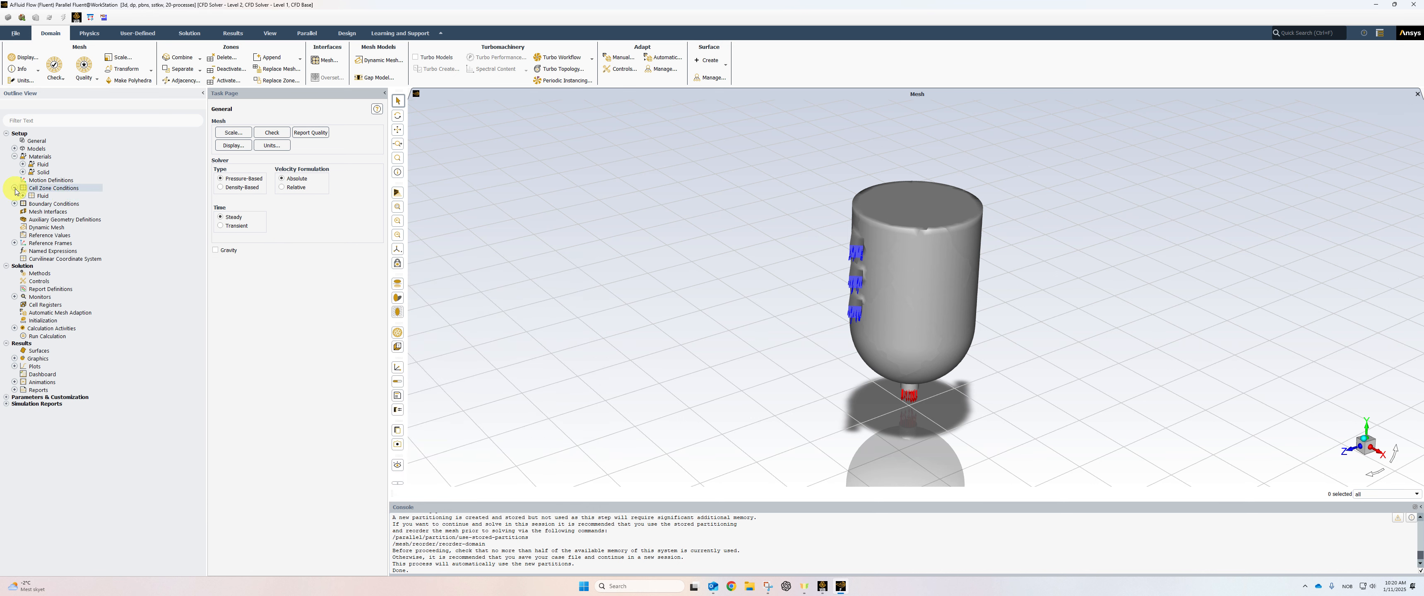
pyautogui.click(23, 196)
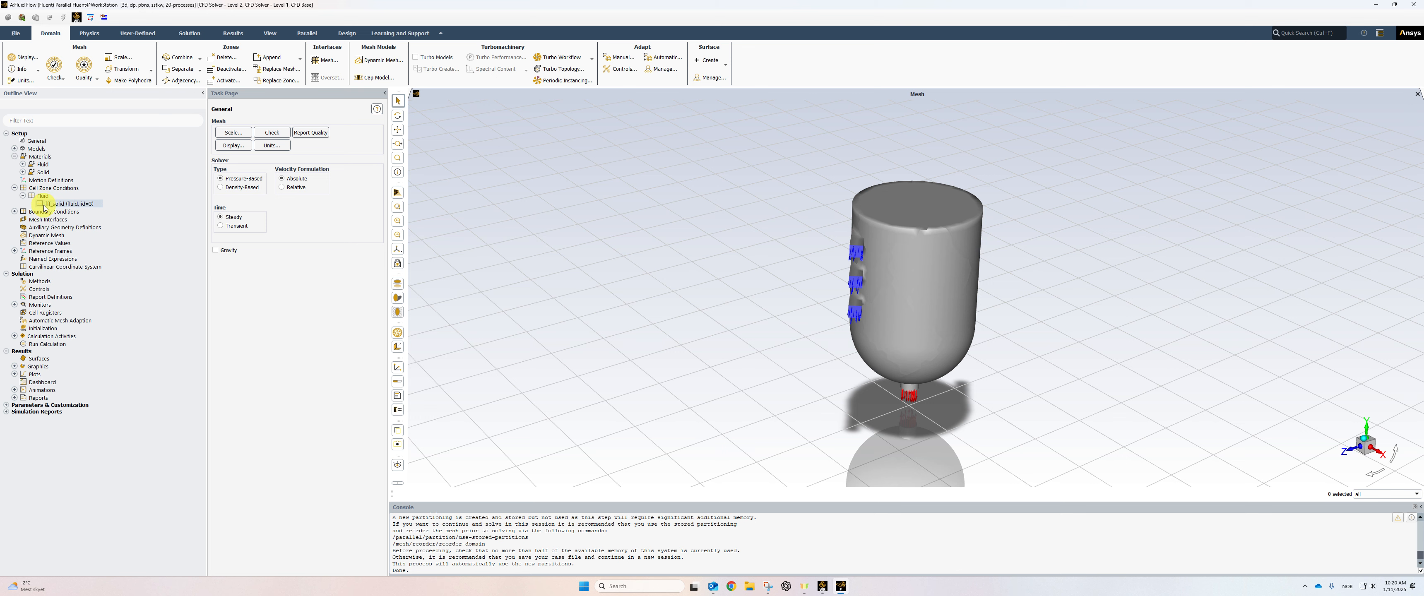
pyautogui.doubleClick(53, 205)
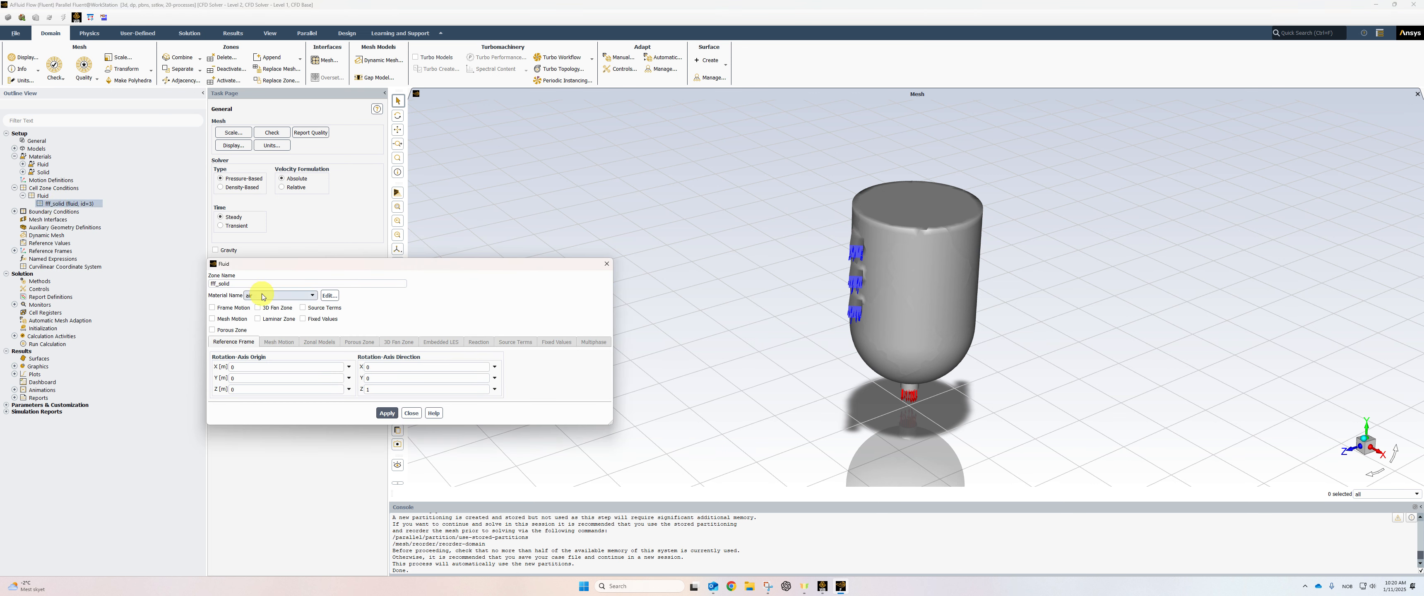
pyautogui.click(264, 297)
pyautogui.click(263, 307)
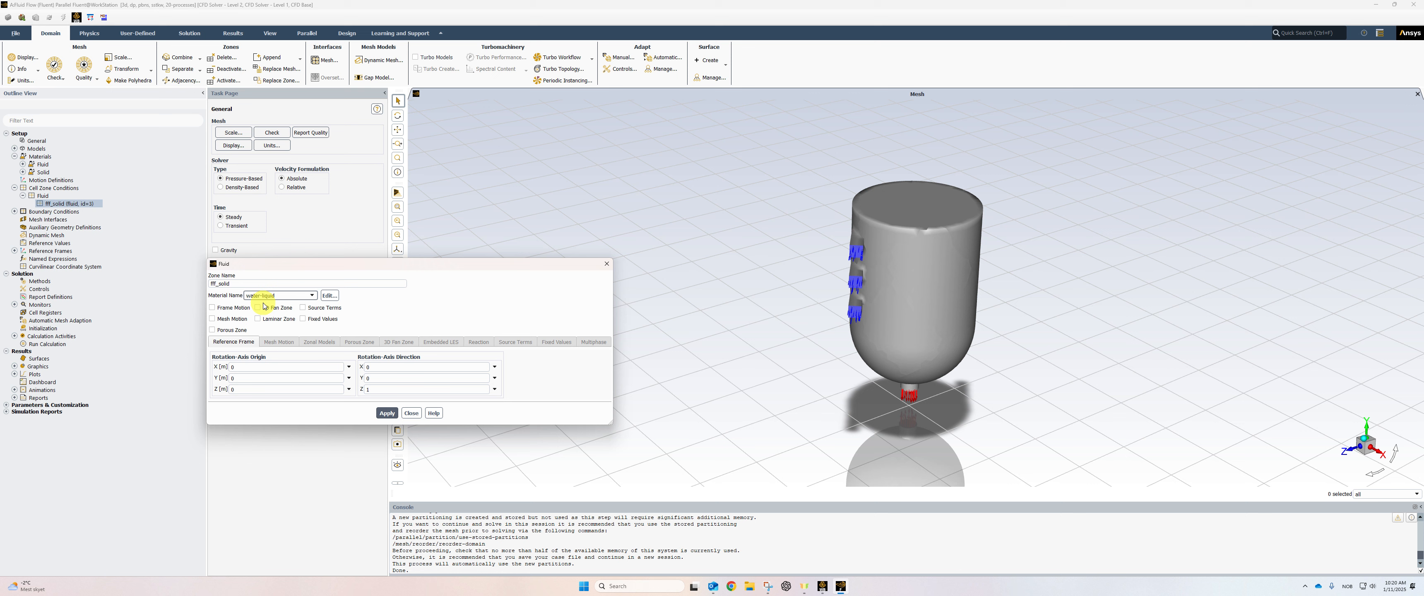
pyautogui.click(387, 413)
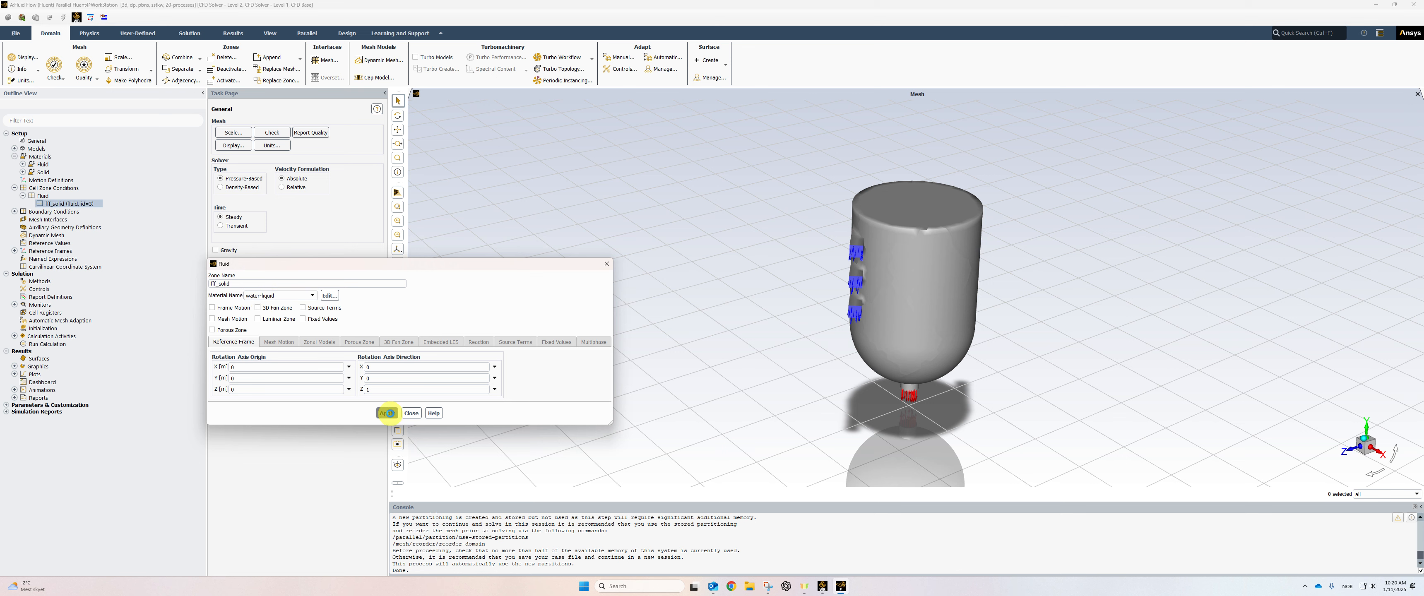
pyautogui.click(605, 266)
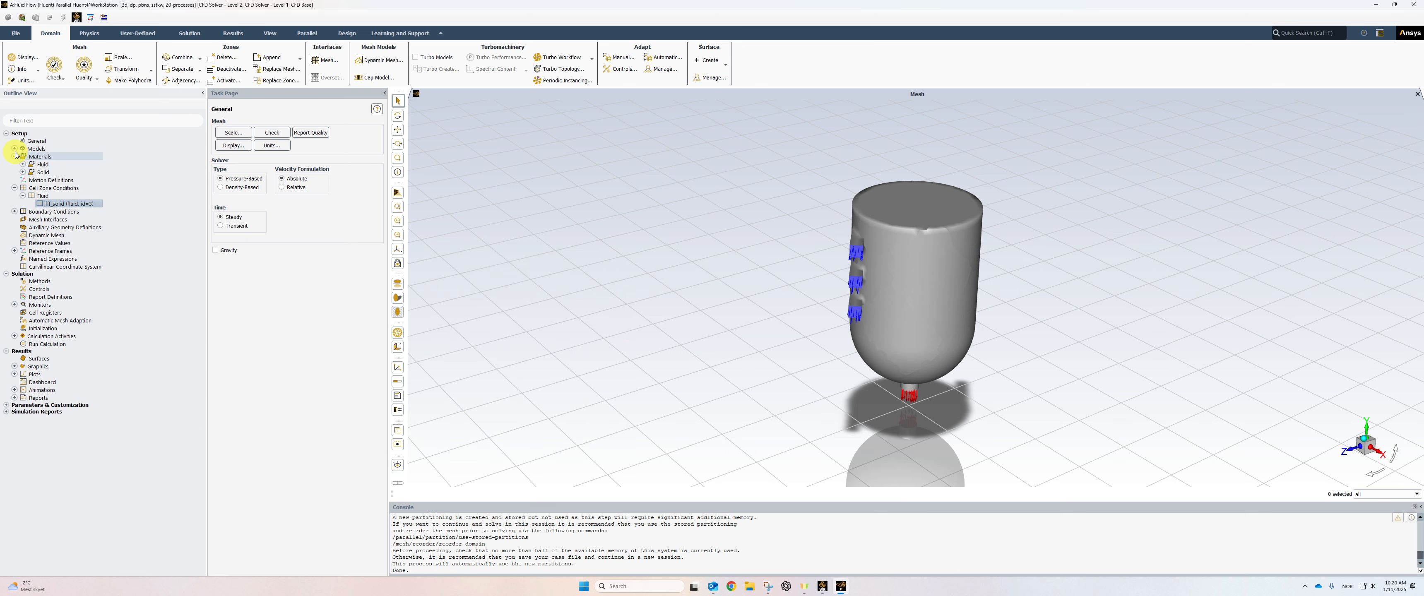
# - Review the viscous model settings and accept the k-omega SST turbulence model
pyautogui.click(14, 150)
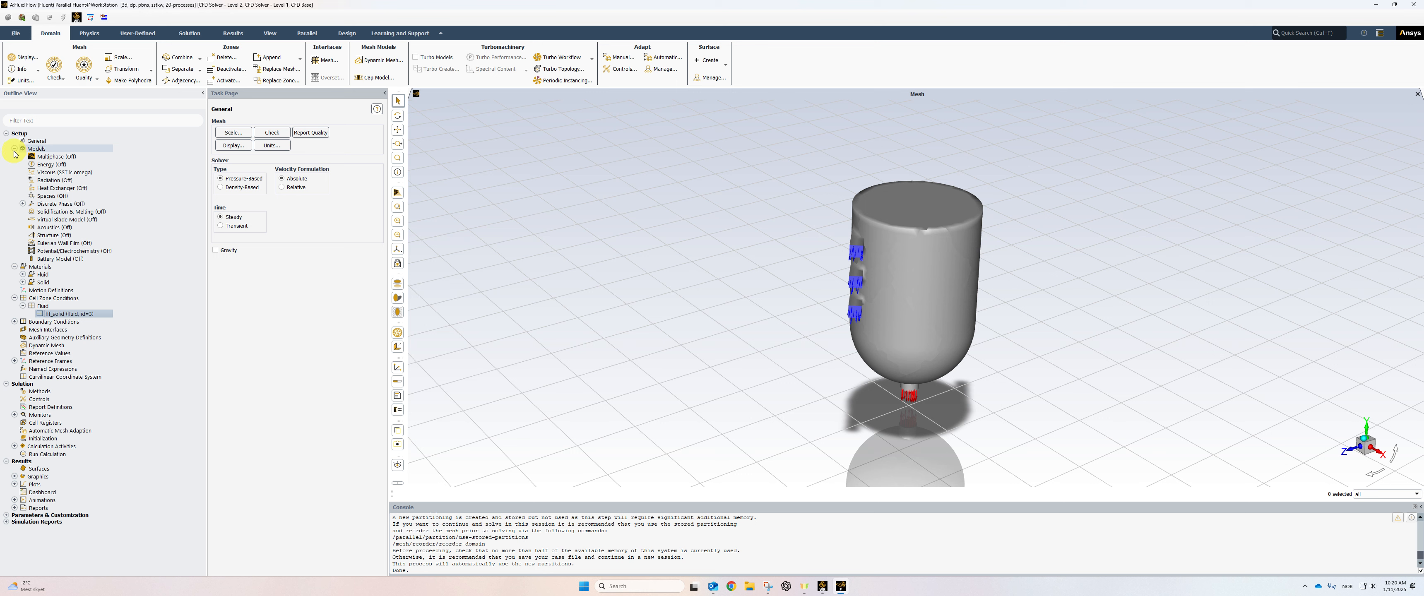
pyautogui.click(39, 174)
pyautogui.doubleClick(39, 173)
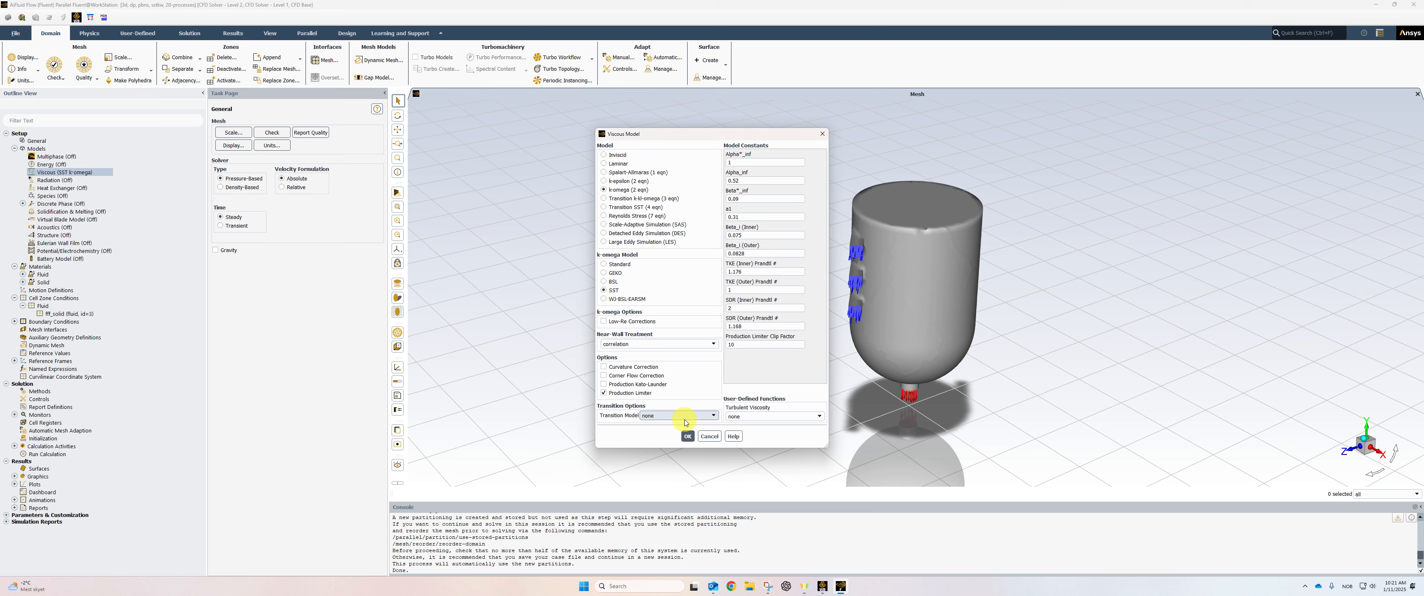
pyautogui.click(687, 436)
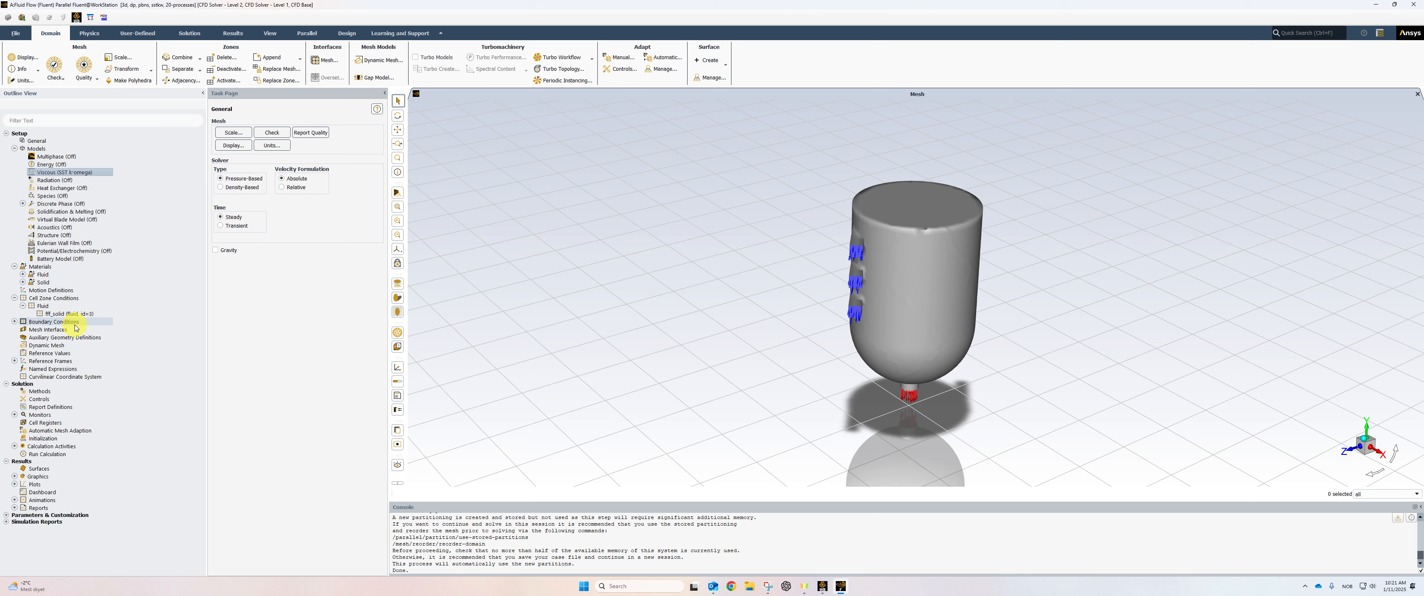
# - Set the velocity magnitude to 0.3 m/s for all six velocity inlets, inlet1 to inlet6, in one multi-edit
pyautogui.click(14, 322)
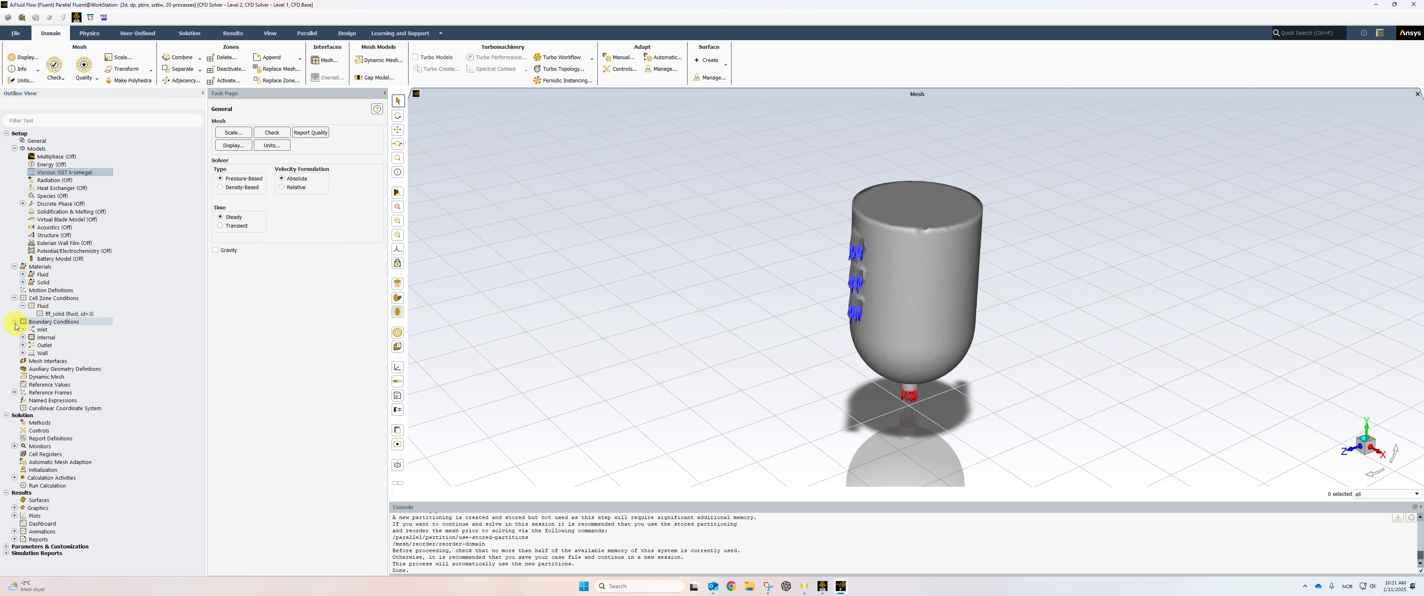
pyautogui.click(23, 329)
pyautogui.click(52, 338)
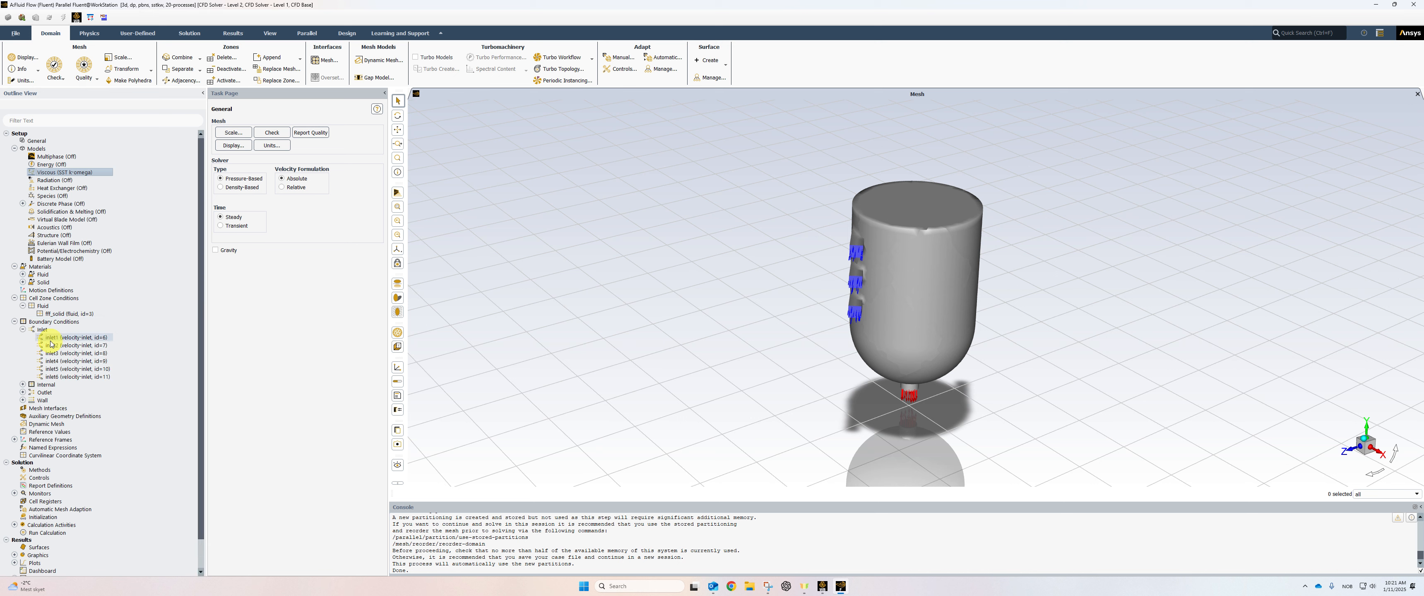
pyautogui.click(51, 345)
pyautogui.click(79, 377)
pyautogui.keyDown('shift'); pyautogui.click(79, 378); pyautogui.keyUp('shift')
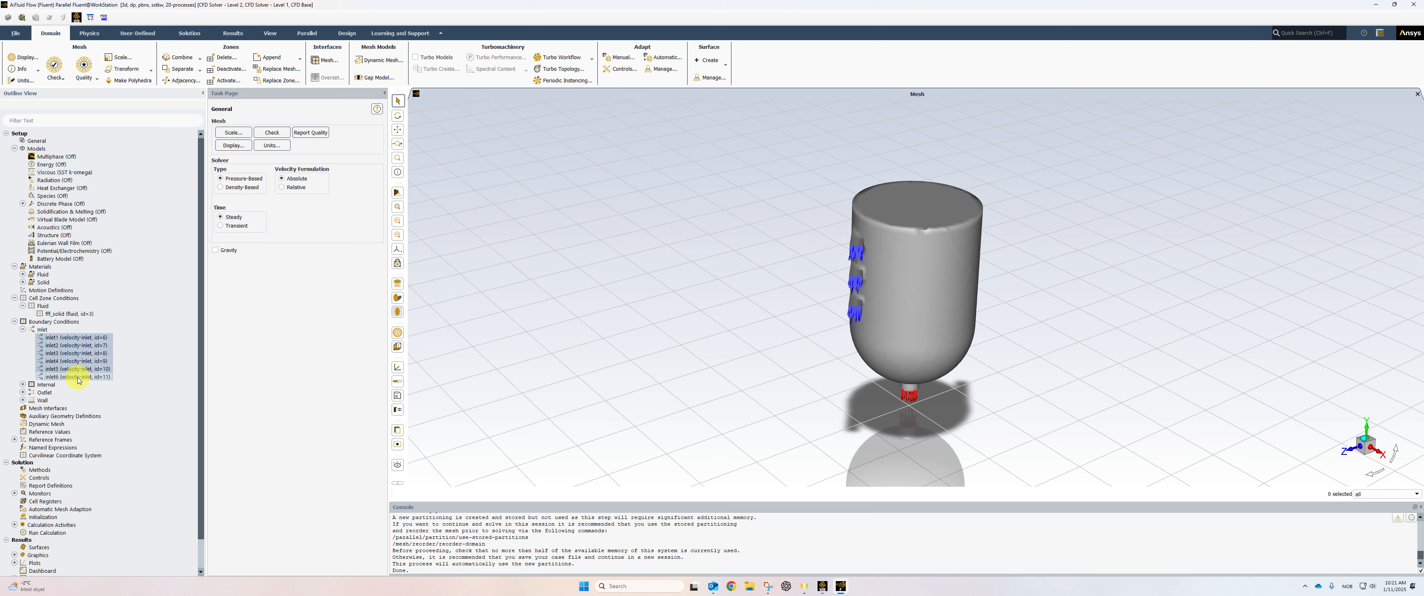
pyautogui.rightClick(79, 381)
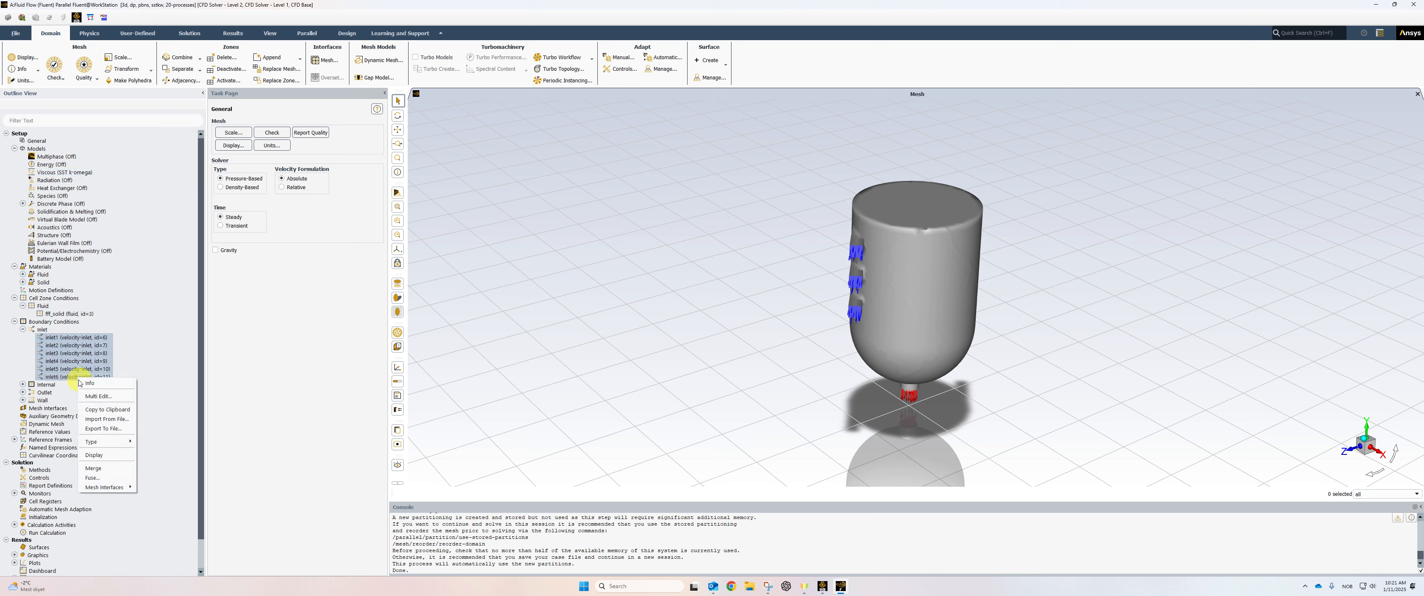
pyautogui.click(97, 399)
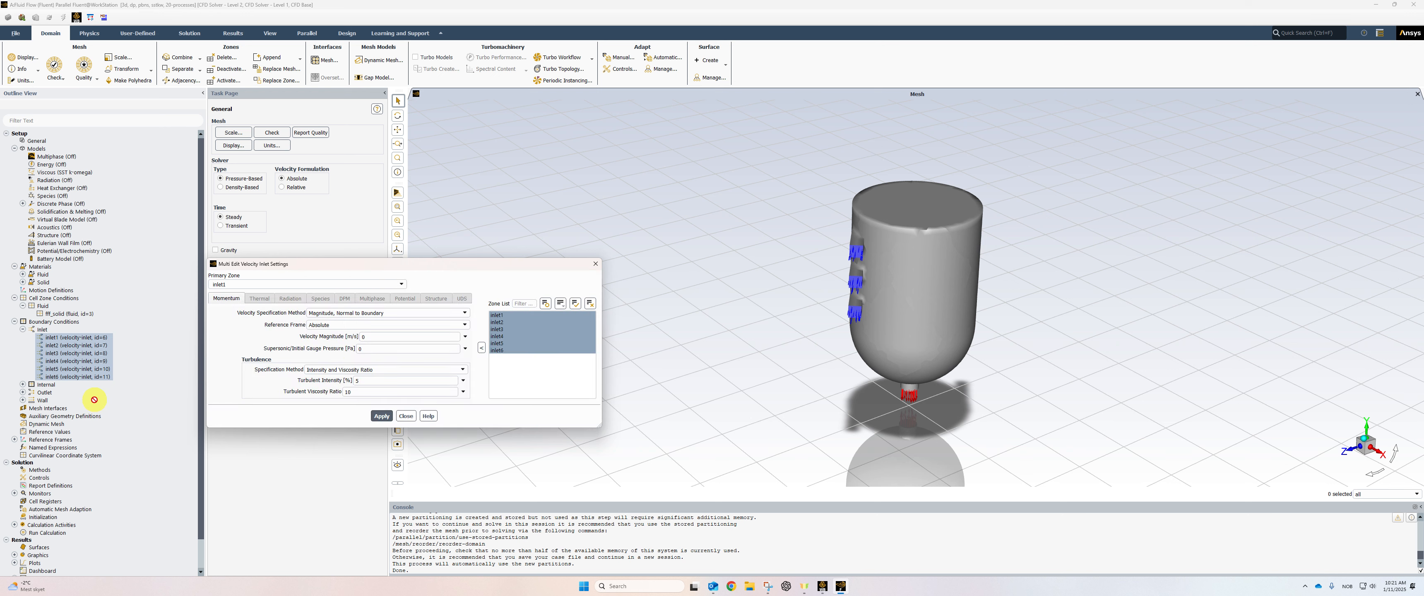
pyautogui.click(381, 337)
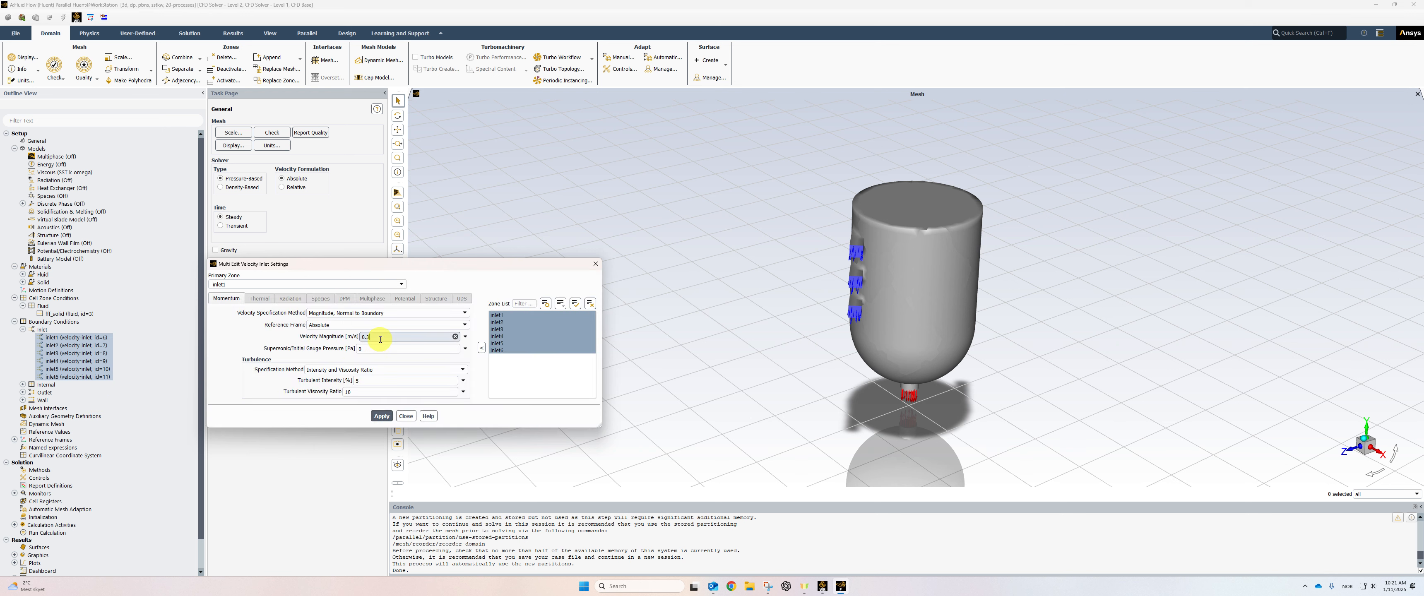
pyautogui.write('.3')
pyautogui.click(381, 416)
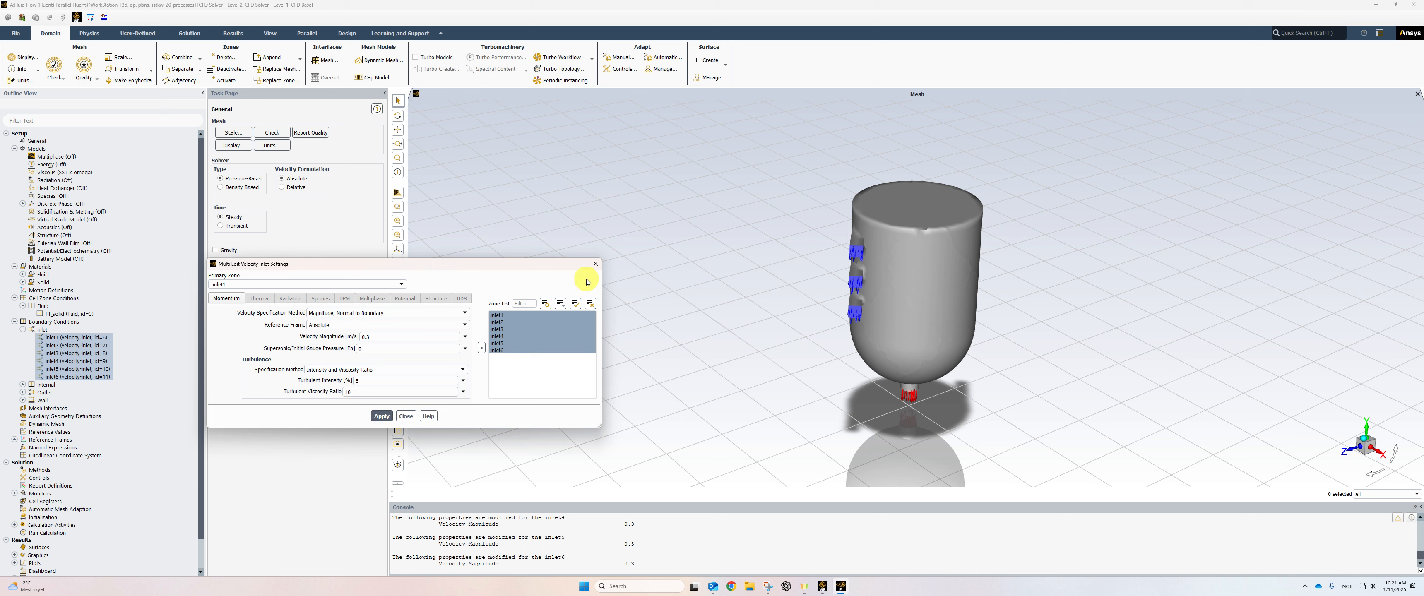
pyautogui.click(595, 264)
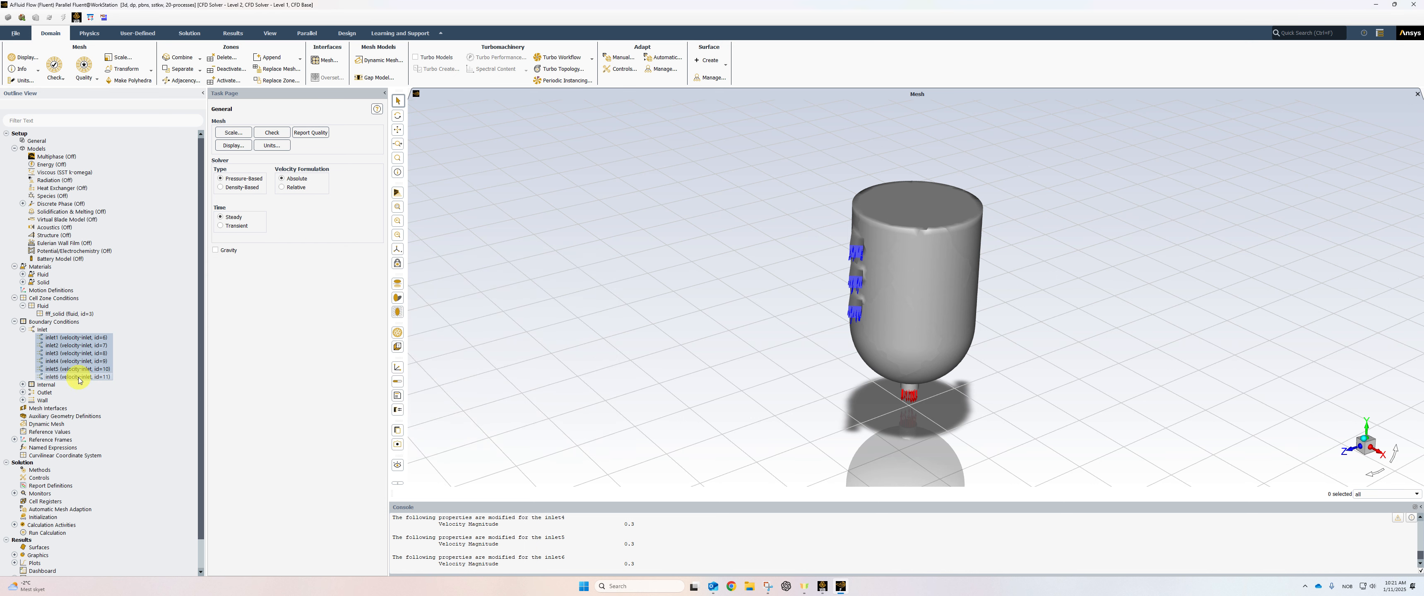
# - Check the pressure outlet's boundary settings and the solution methods without changing them
pyautogui.click(23, 392)
pyautogui.click(57, 401)
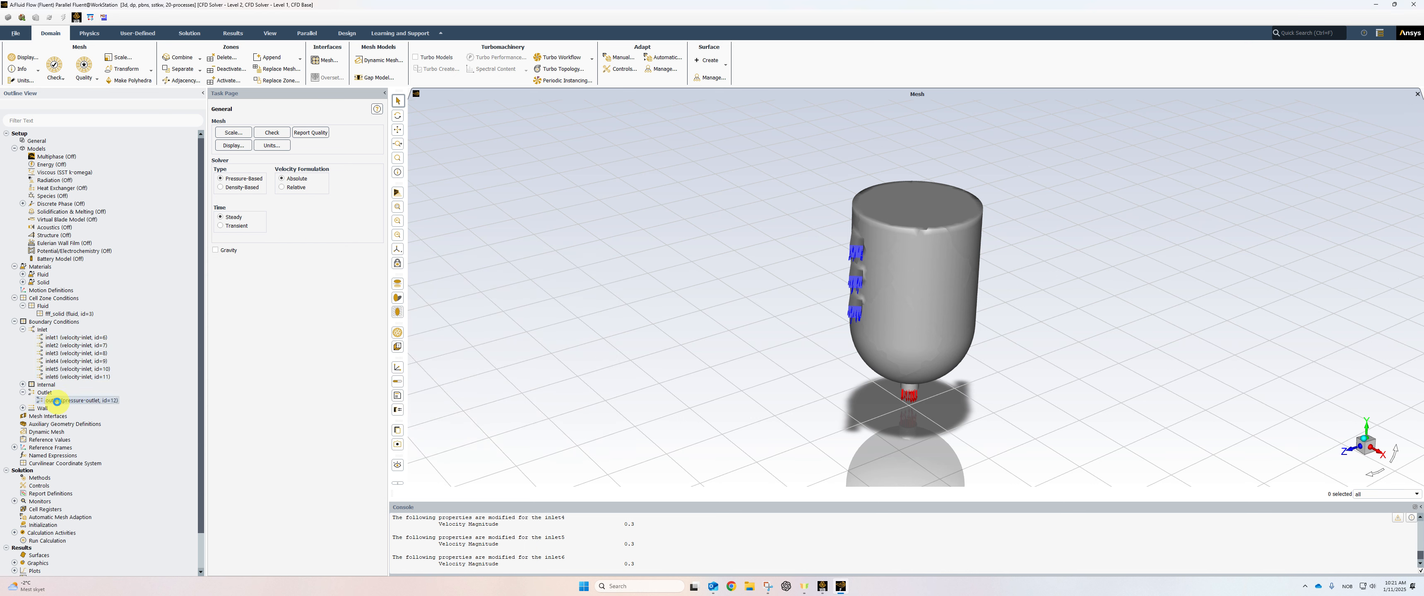
pyautogui.doubleClick(57, 401)
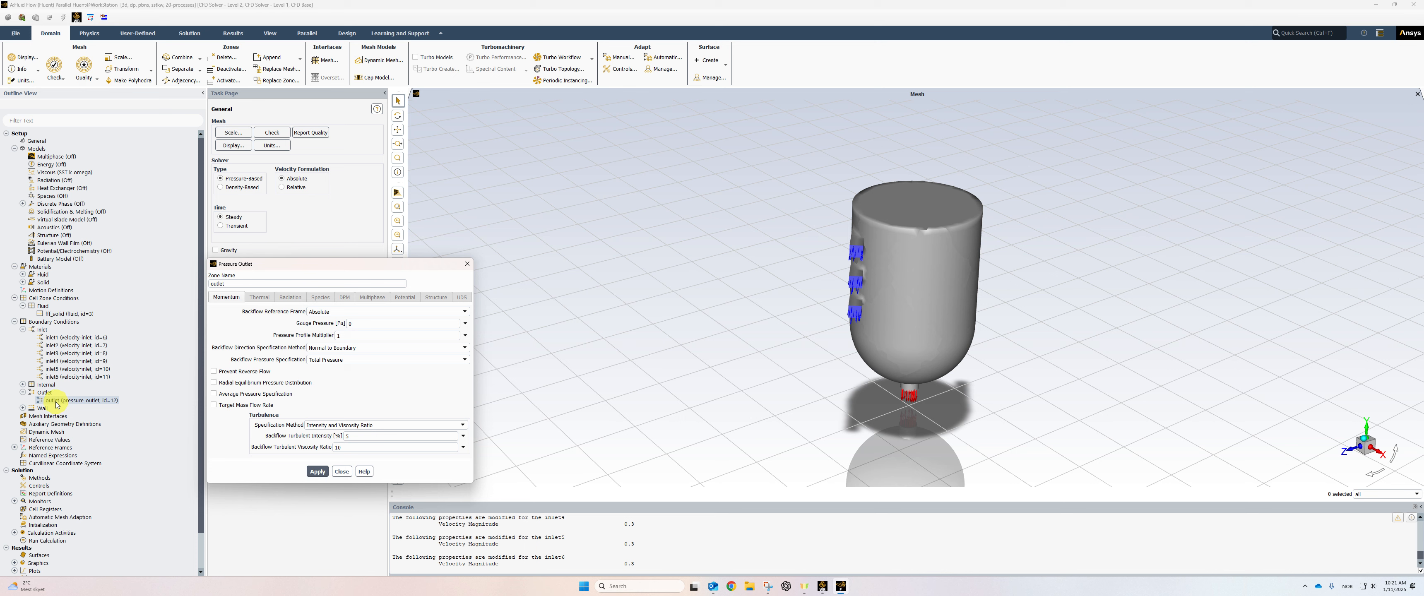
pyautogui.click(467, 265)
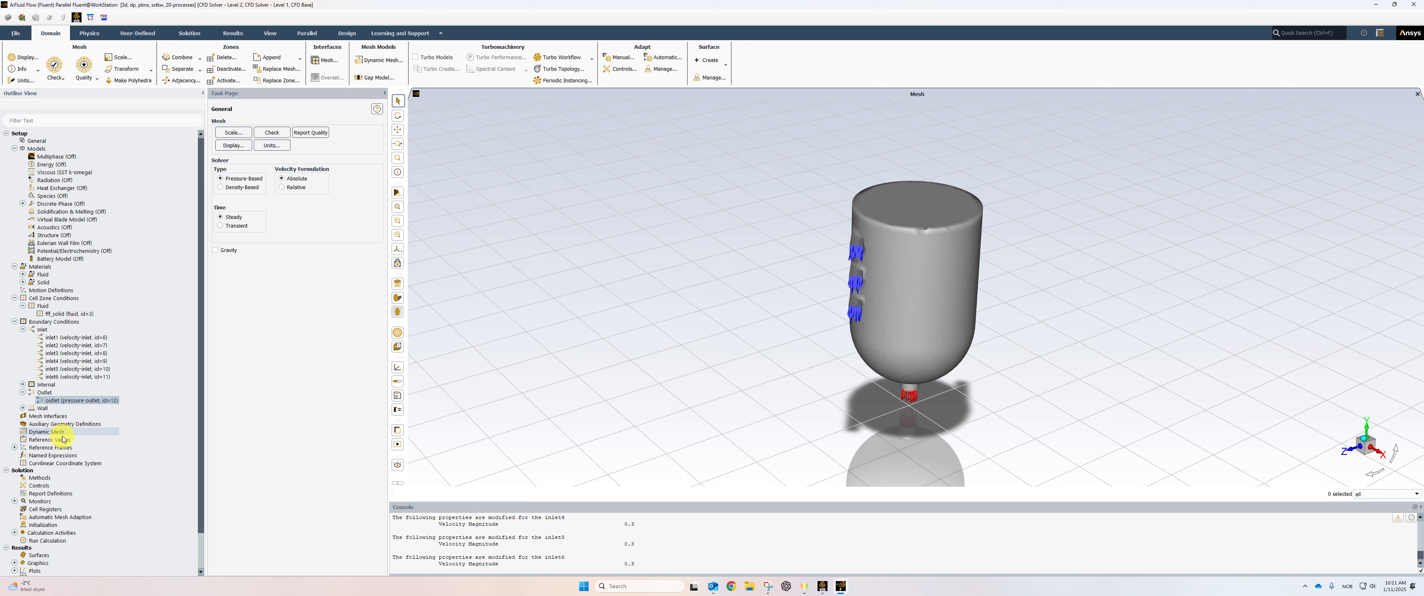
pyautogui.click(46, 479)
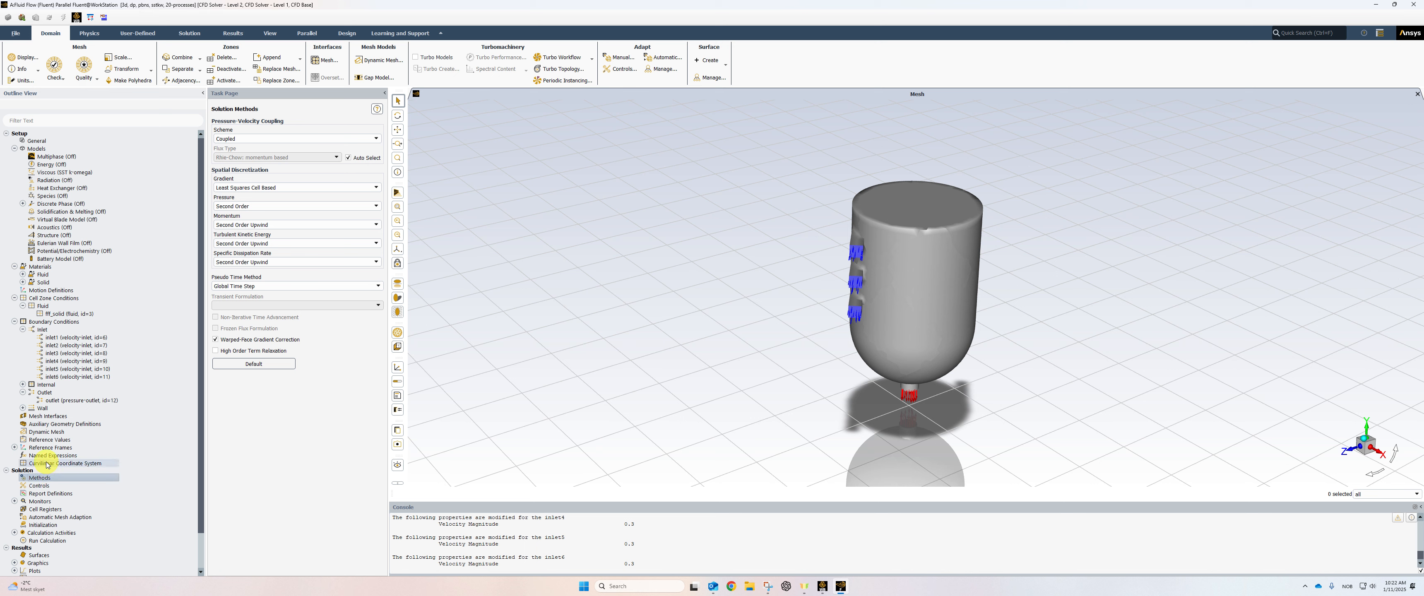
# - Initialize the solution with hybrid initialization and read the console output
pyautogui.scroll(-1, 47, 463)
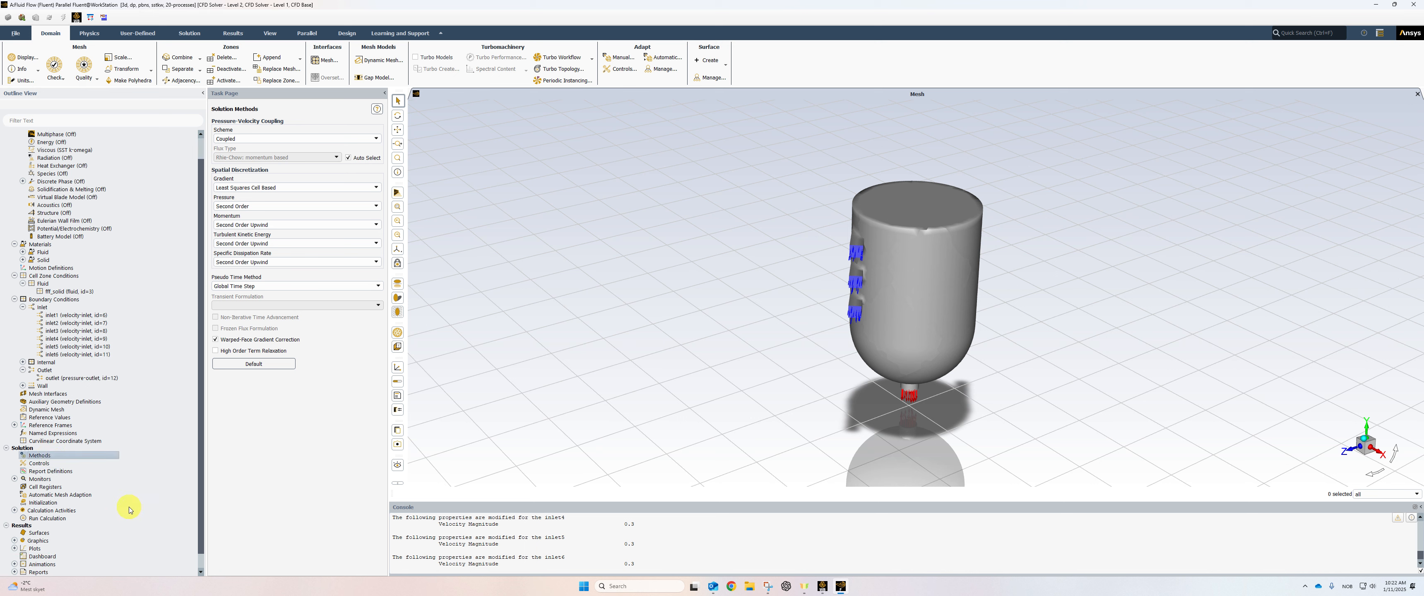
pyautogui.click(52, 504)
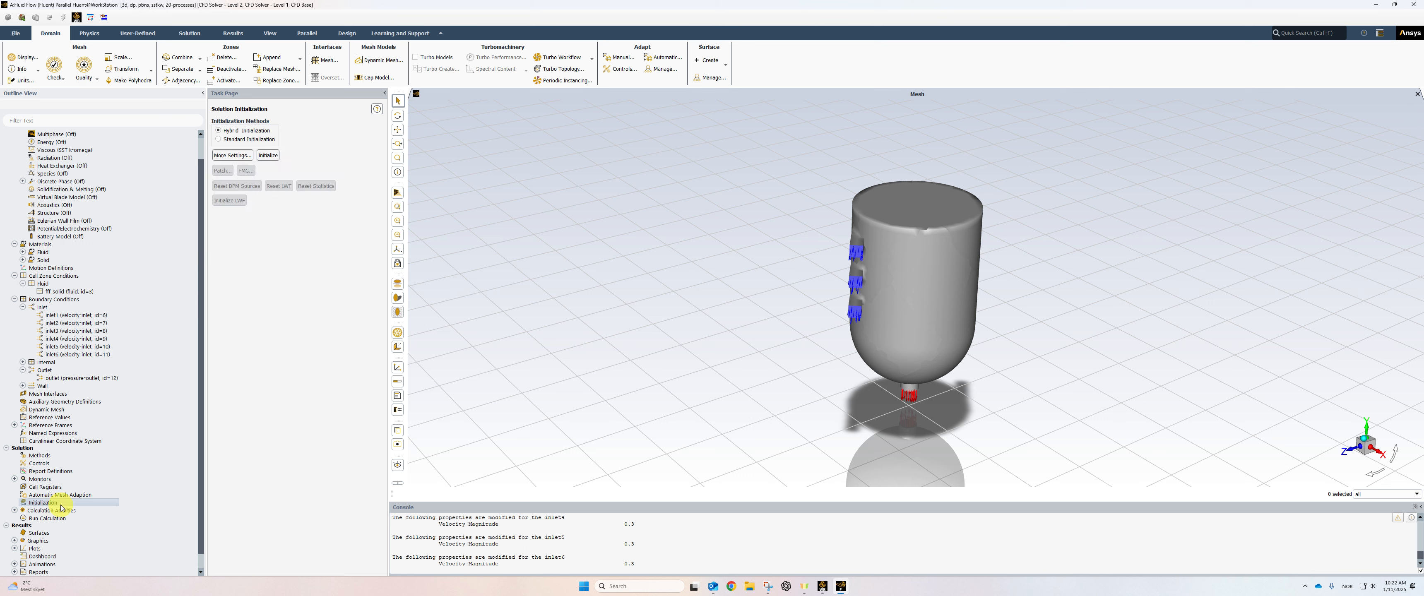
pyautogui.click(268, 154)
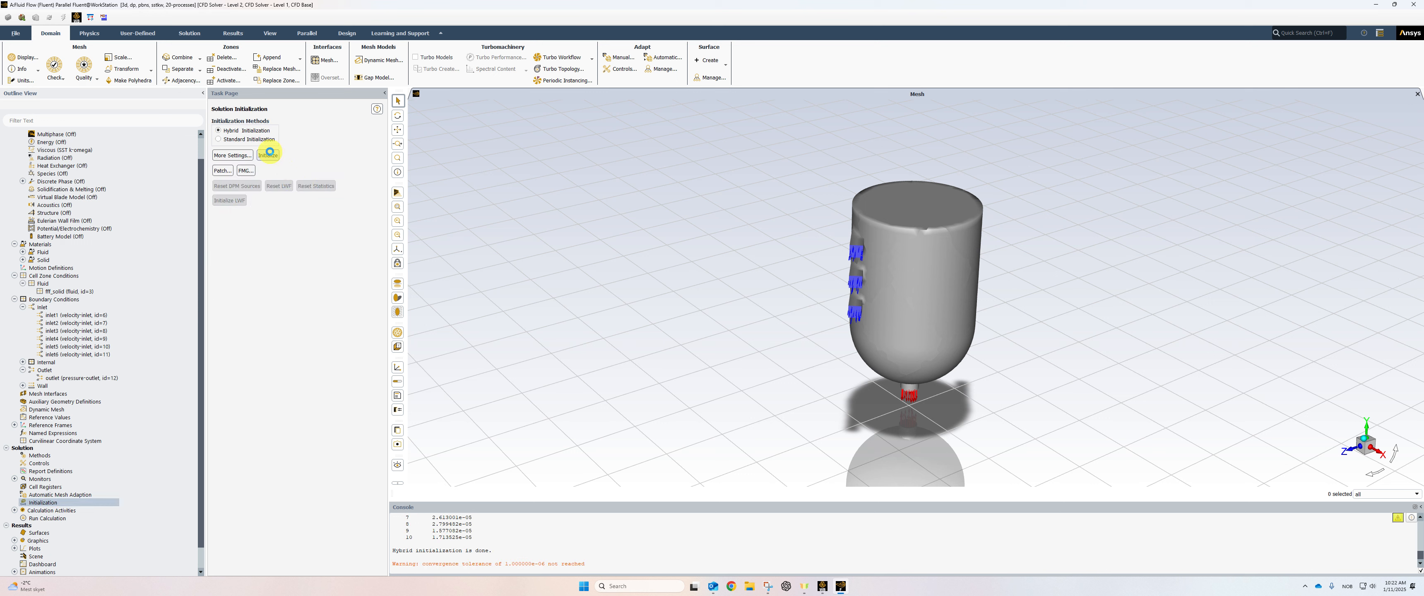
pyautogui.scroll(1, 478, 557)
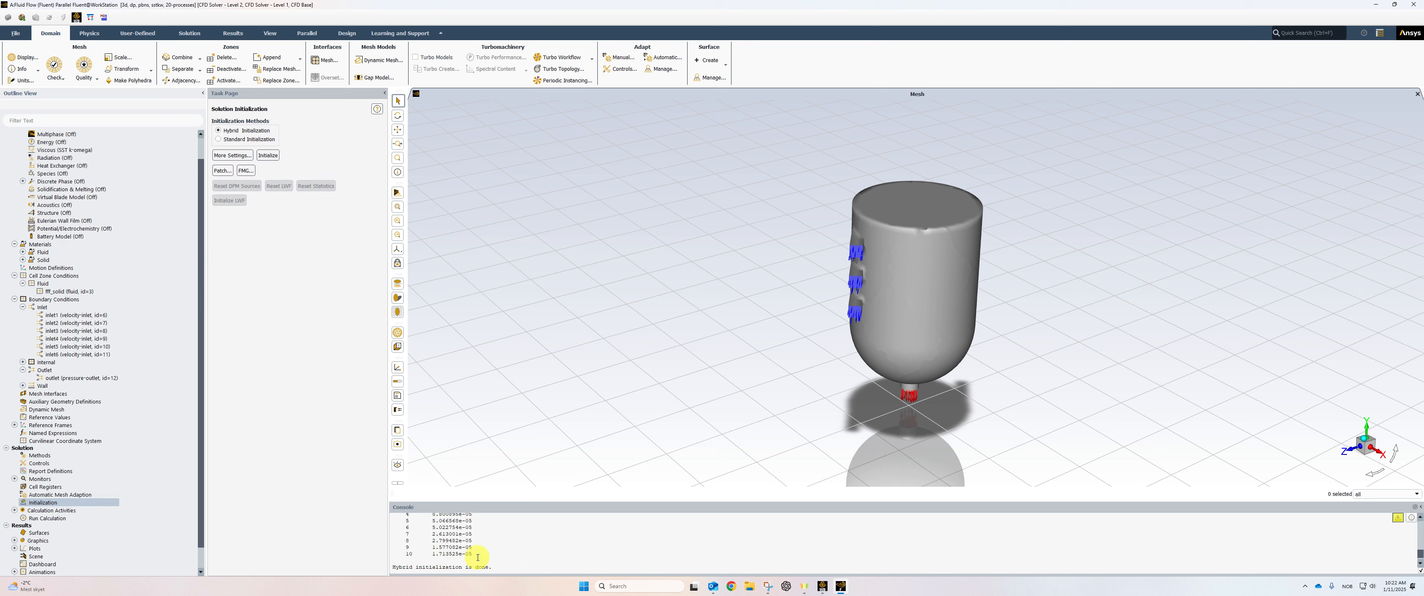
pyautogui.scroll(-2, 477, 557)
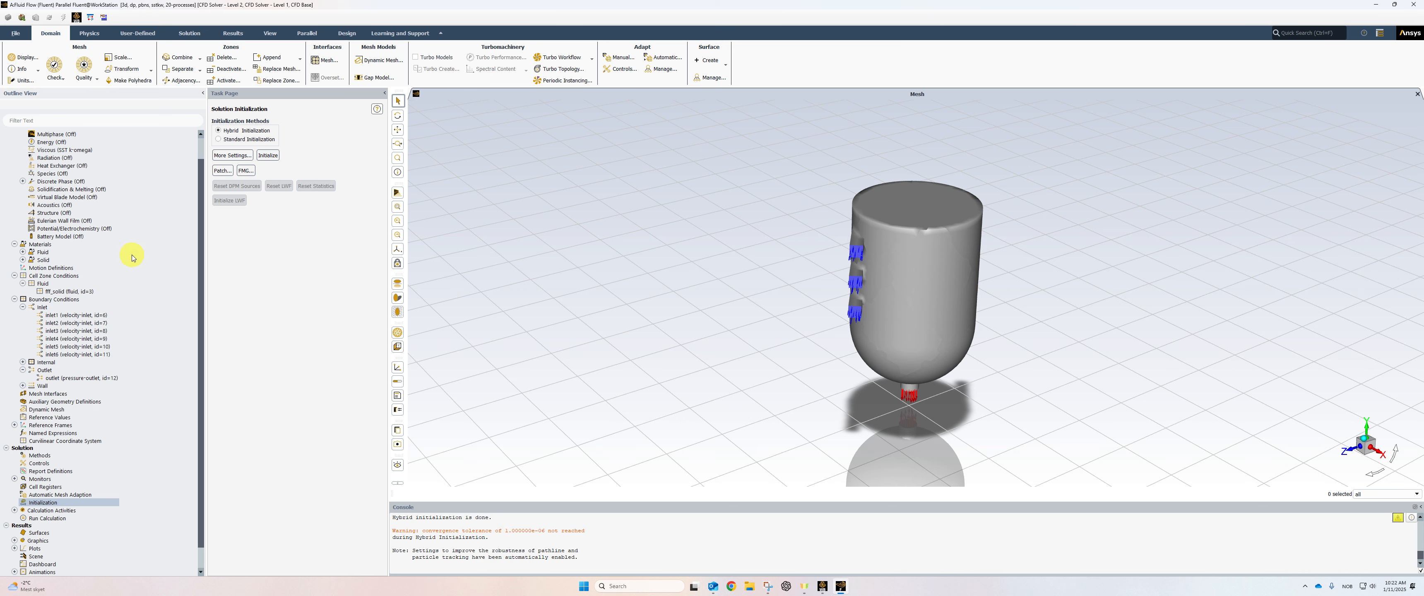
# - Enable gravity with a Y acceleration of -9.81 m/s² and set the solver's time to Transient
pyautogui.scroll(1, 132, 258)
pyautogui.click(30, 140)
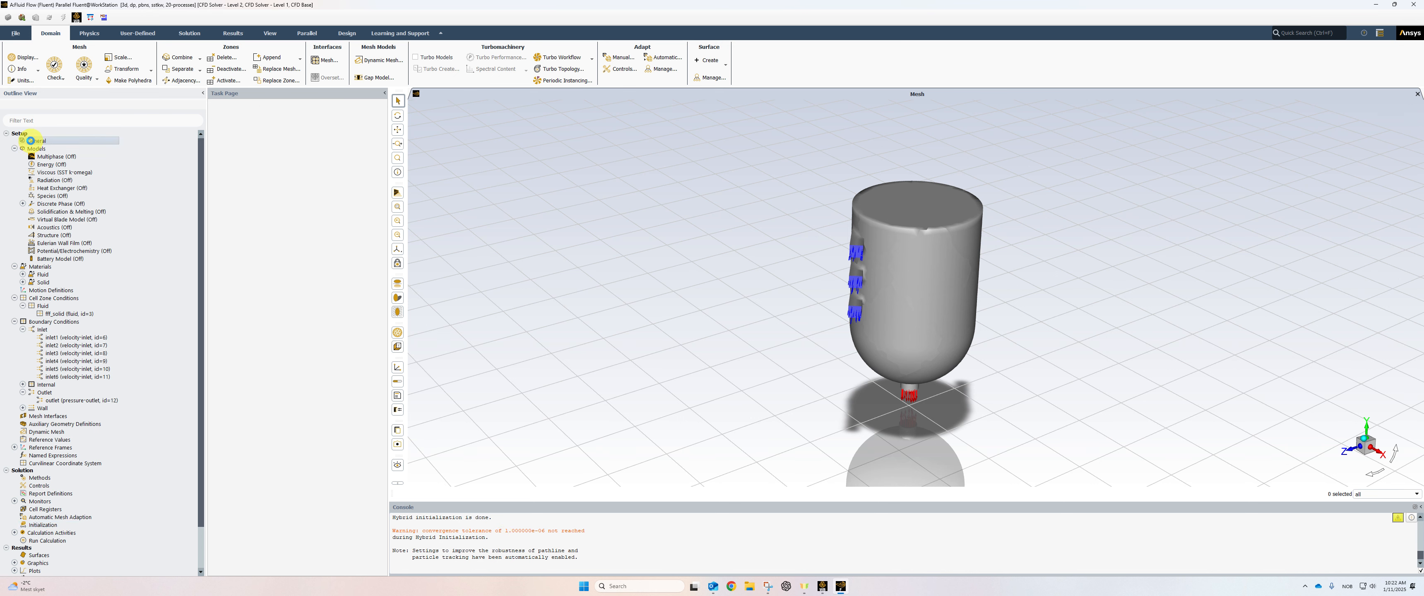
pyautogui.click(228, 250)
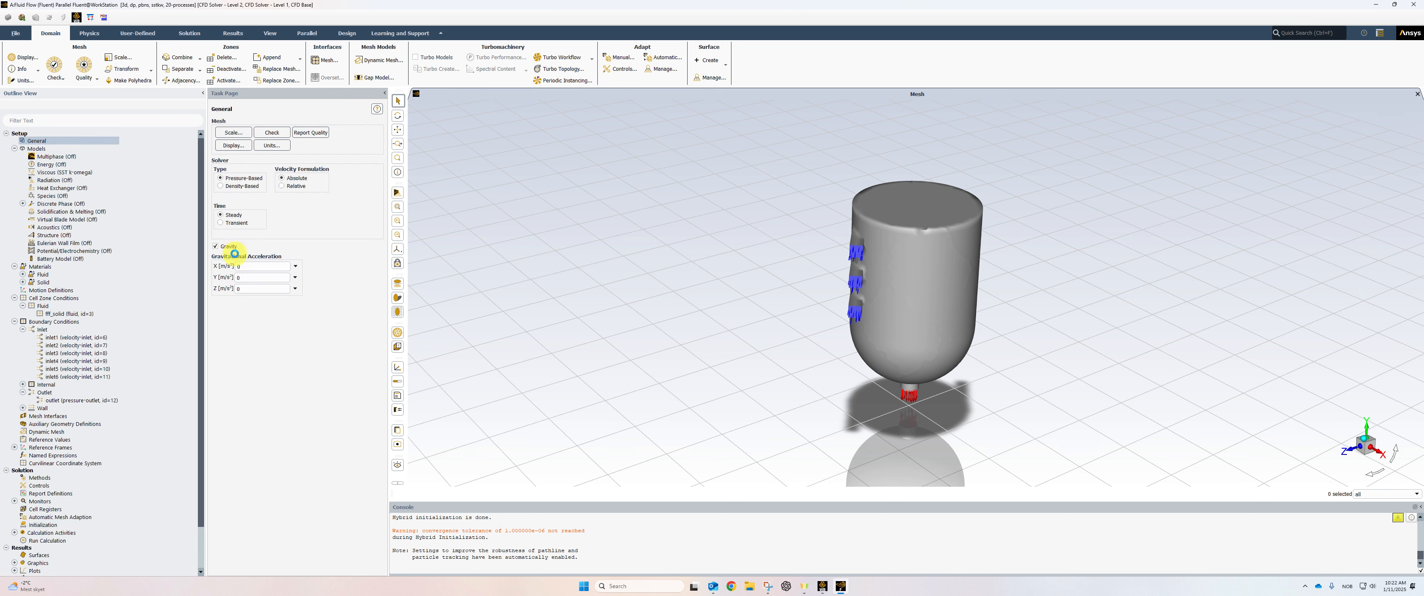
pyautogui.click(252, 283)
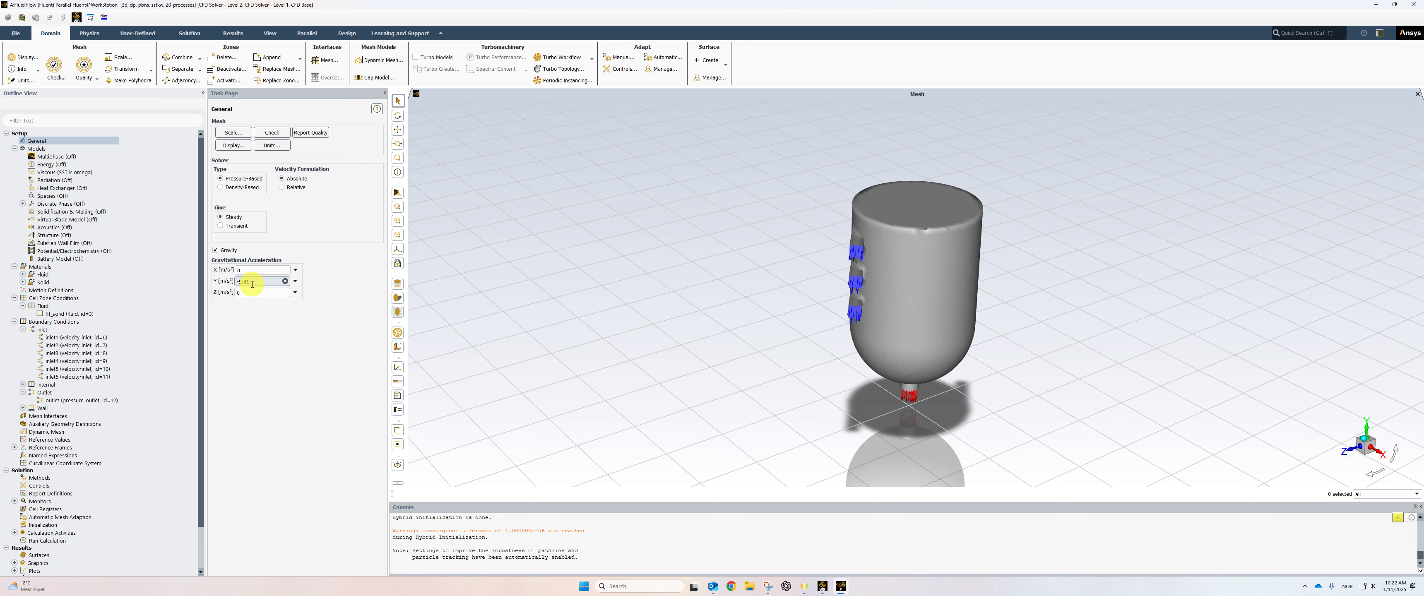
pyautogui.click(229, 226)
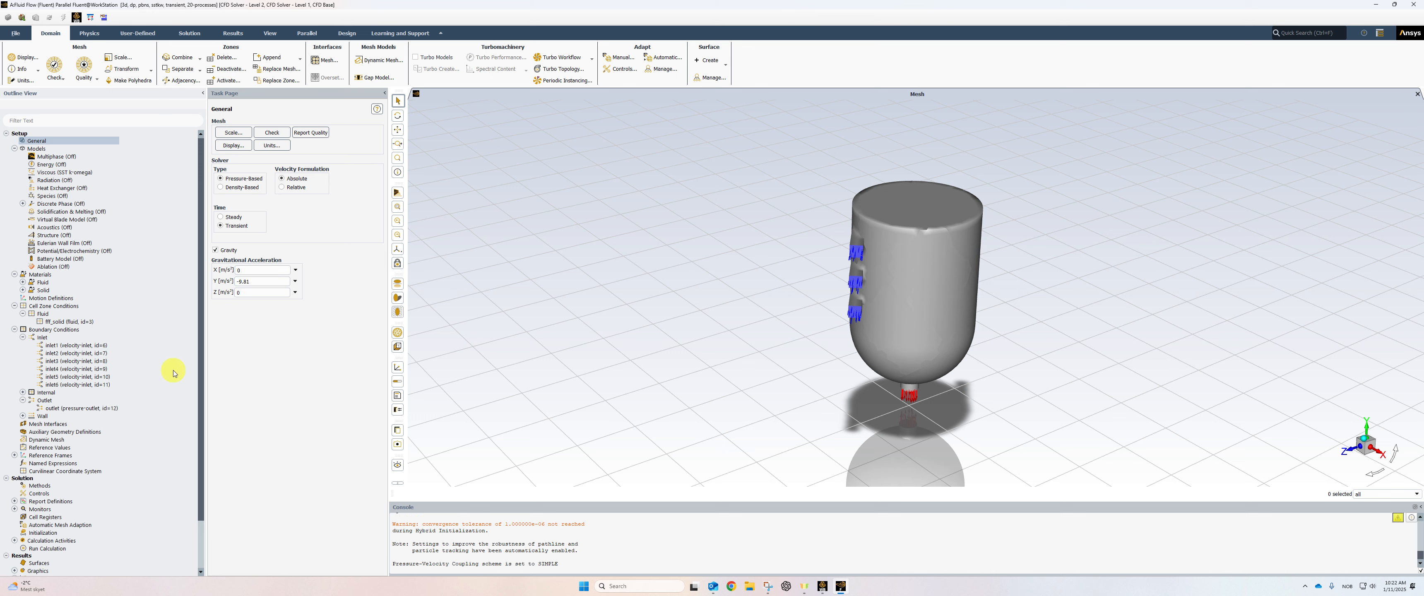
# - Reinitialize the transient case with hybrid initialization, discarding the existing unsaved data
pyautogui.scroll(-2, 109, 456)
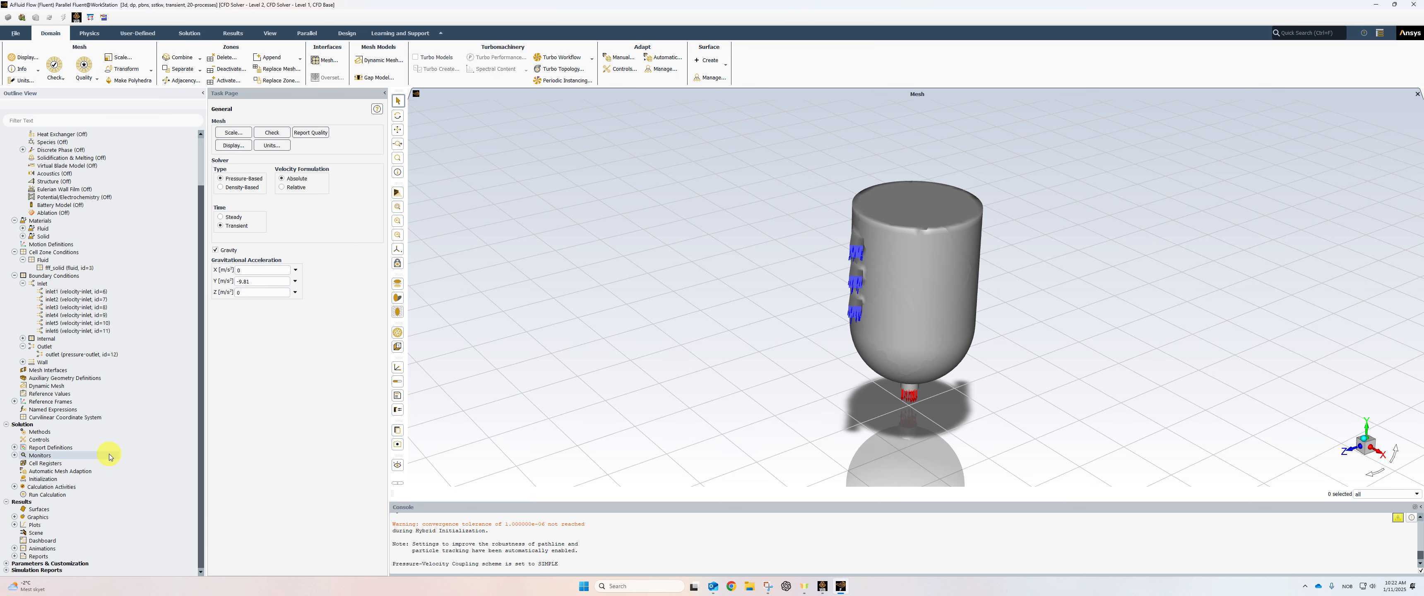
pyautogui.click(53, 480)
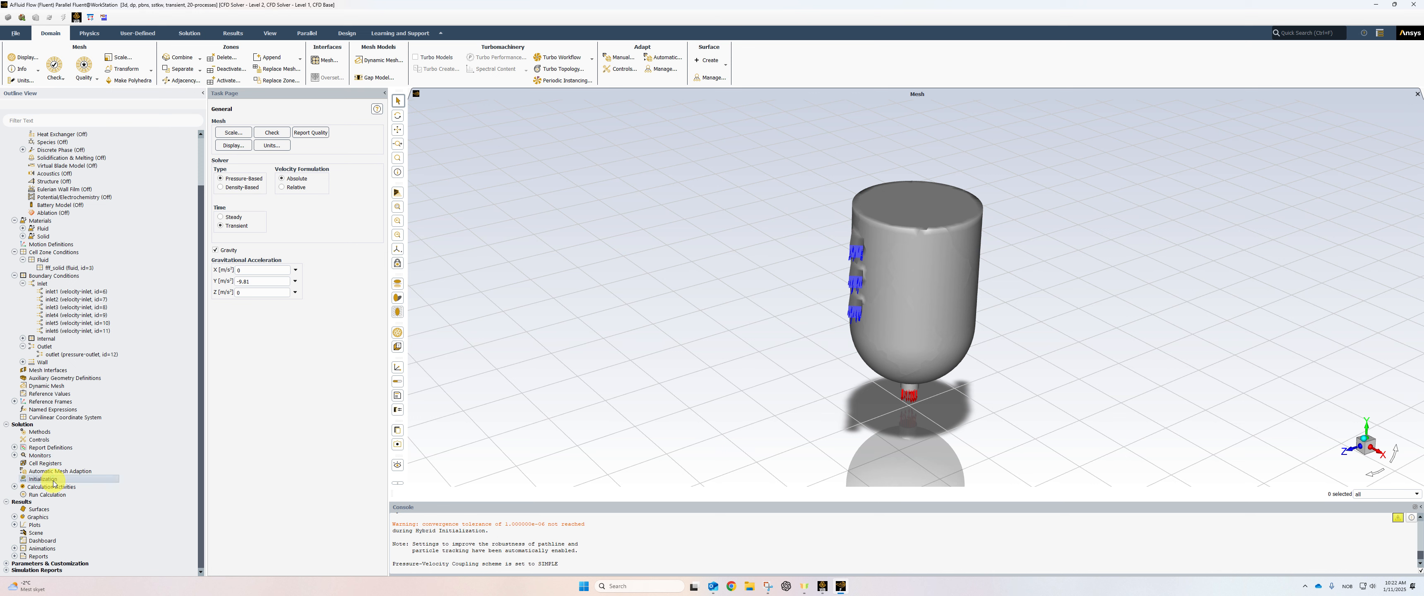
pyautogui.doubleClick(54, 482)
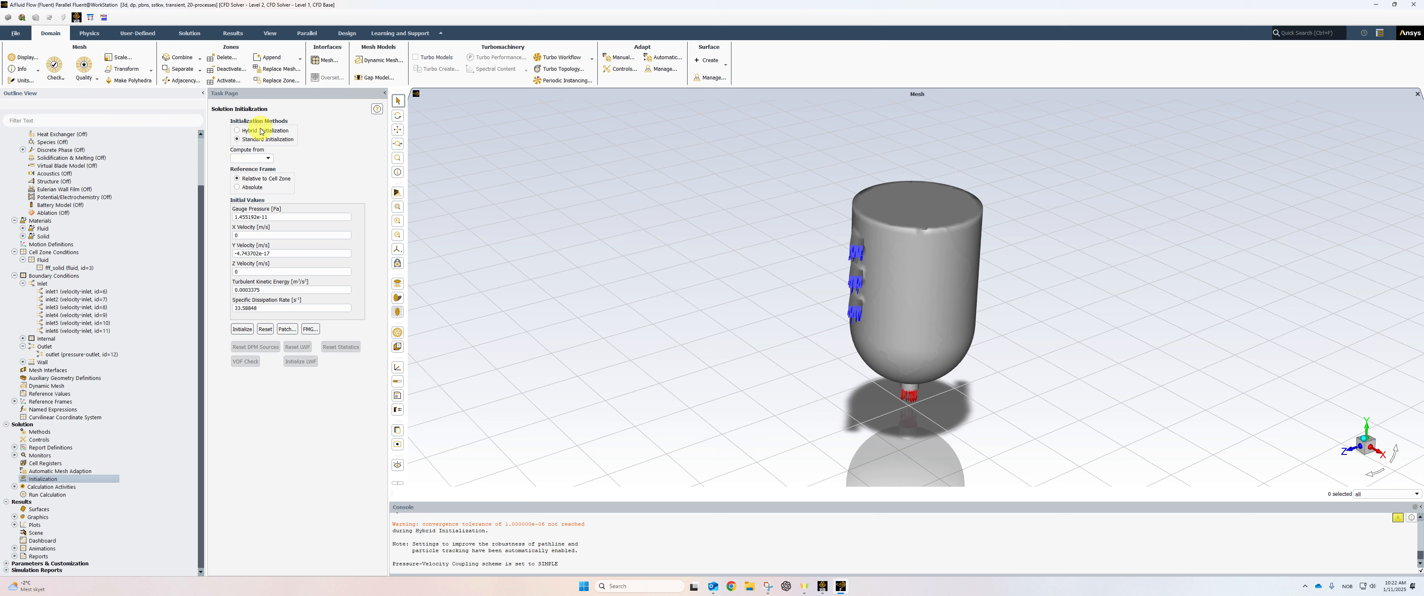
pyautogui.click(268, 155)
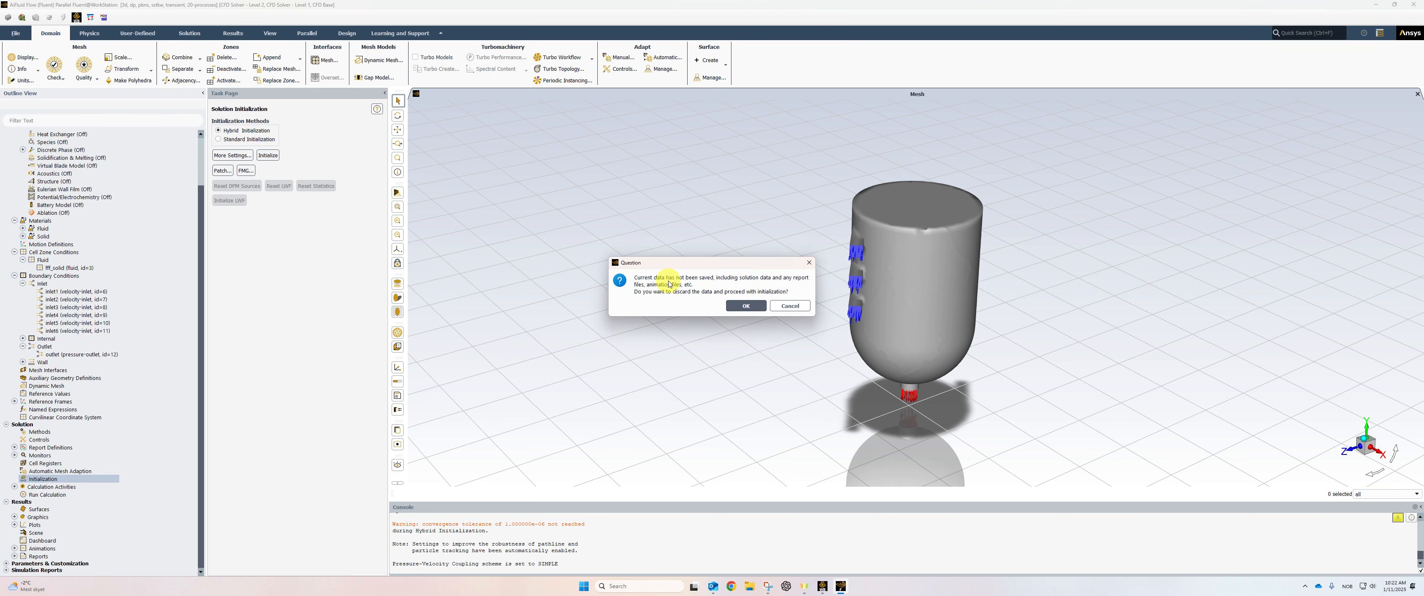
pyautogui.click(747, 307)
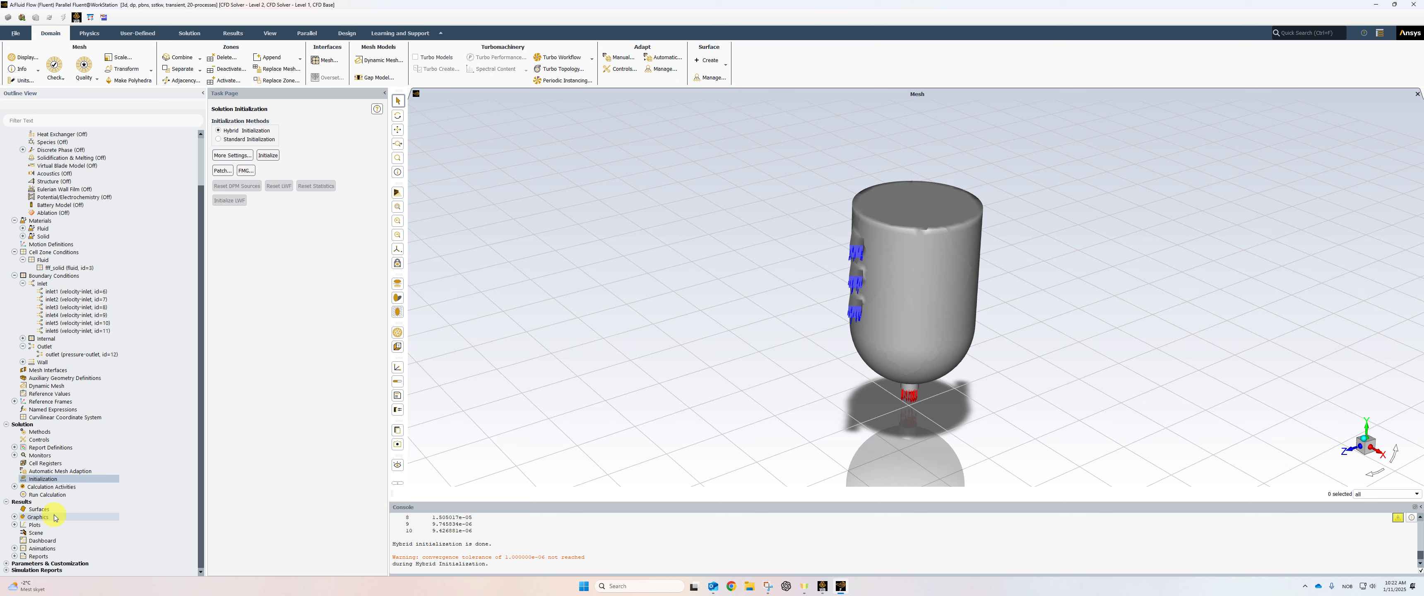
# - Start a new plane surface under the results and set its method to ZX Plane
pyautogui.rightClick(43, 509)
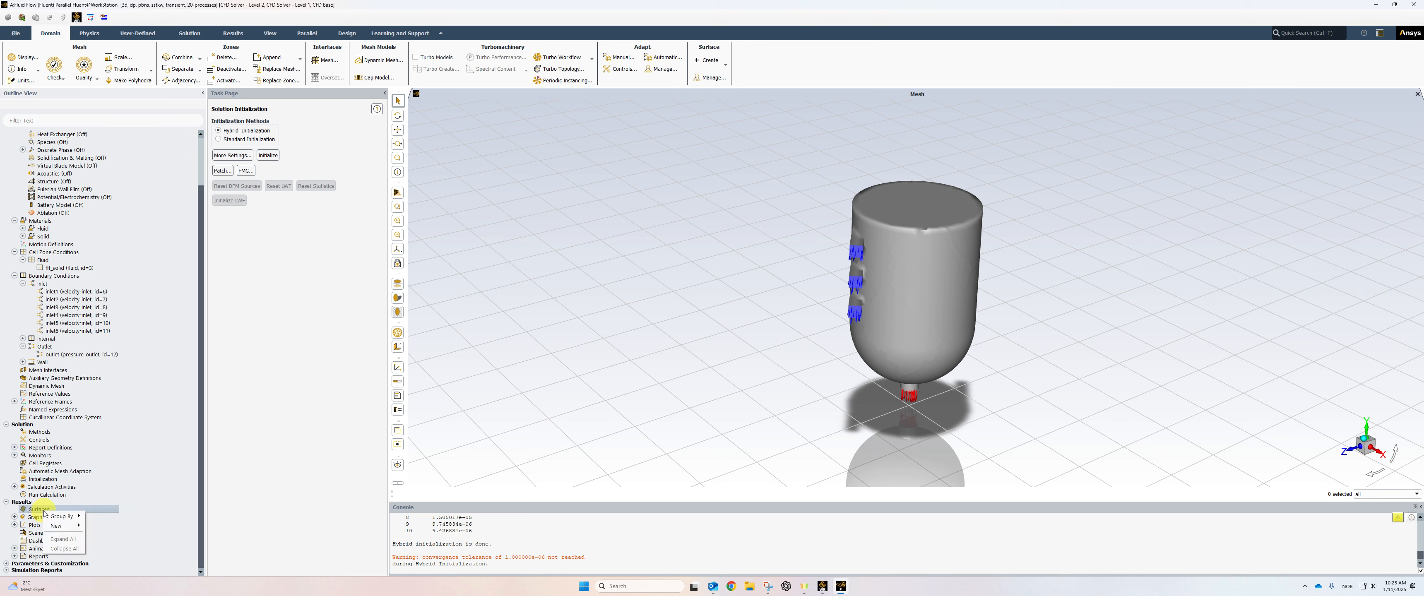
pyautogui.moveTo(57, 526)
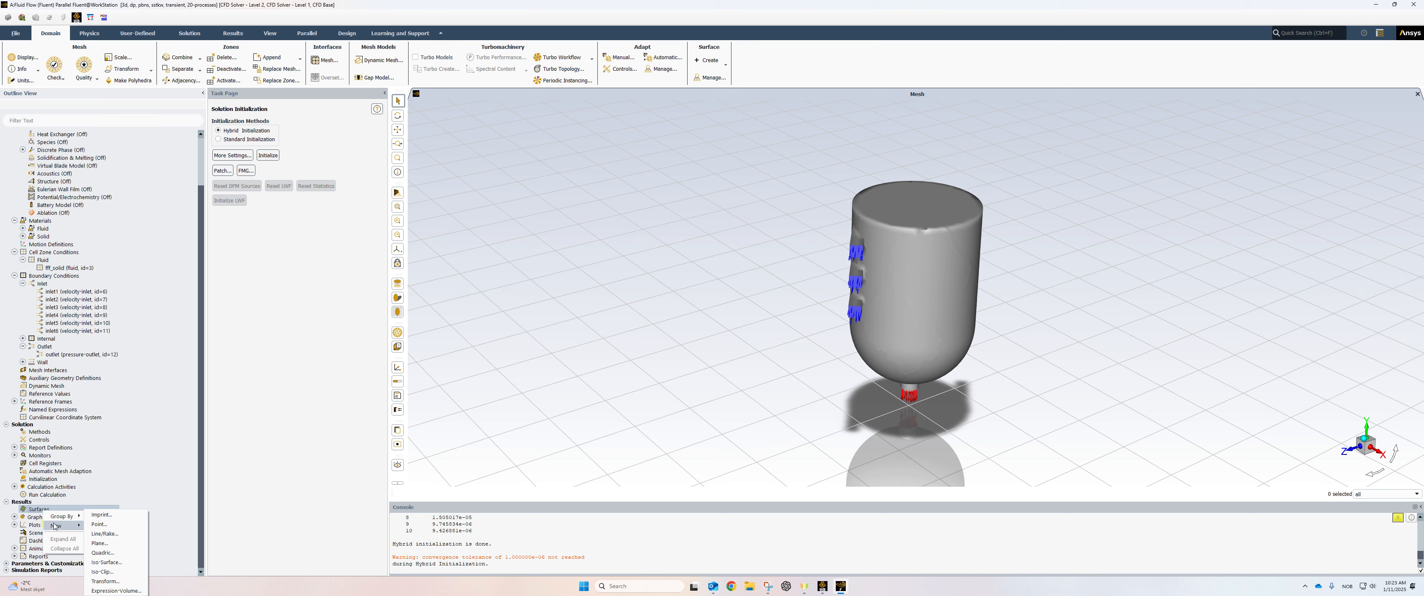
pyautogui.click(100, 543)
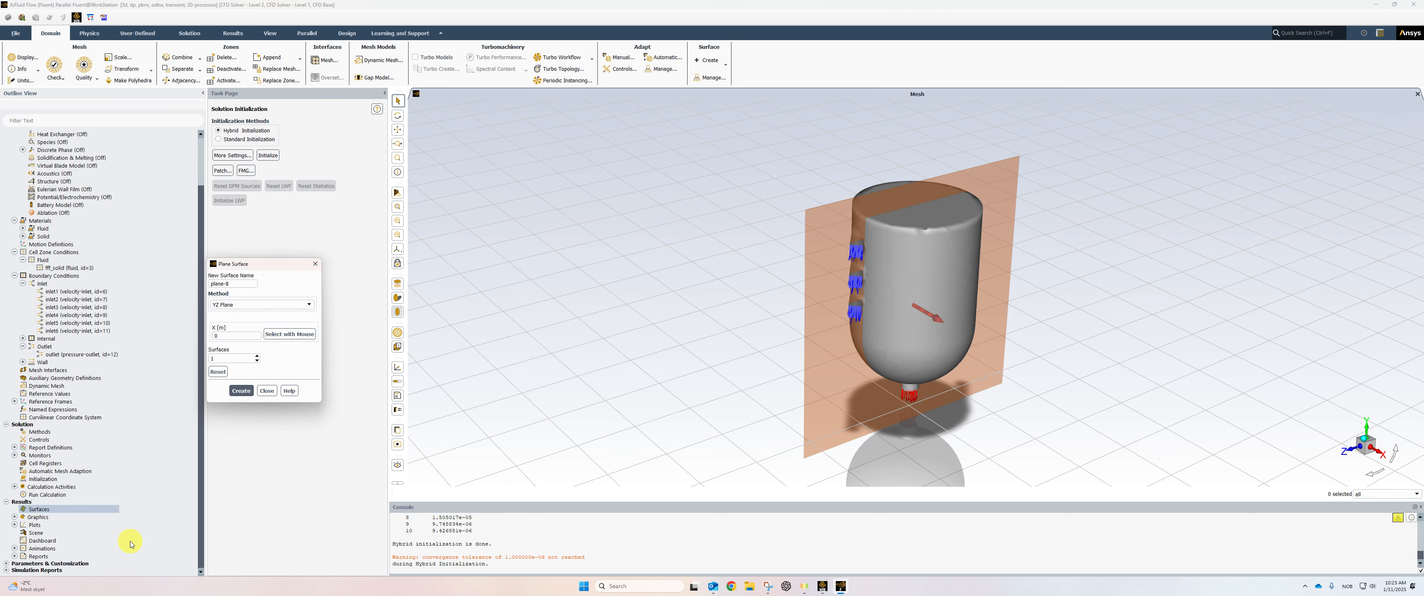
pyautogui.click(232, 305)
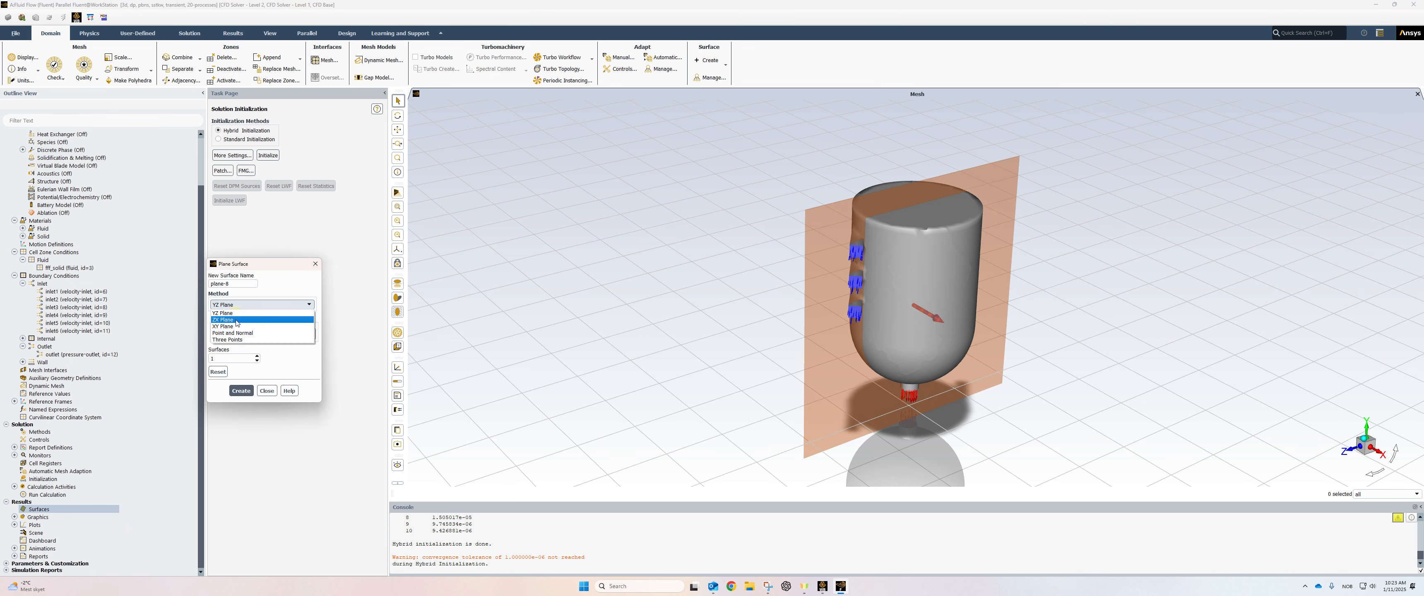
pyautogui.click(236, 319)
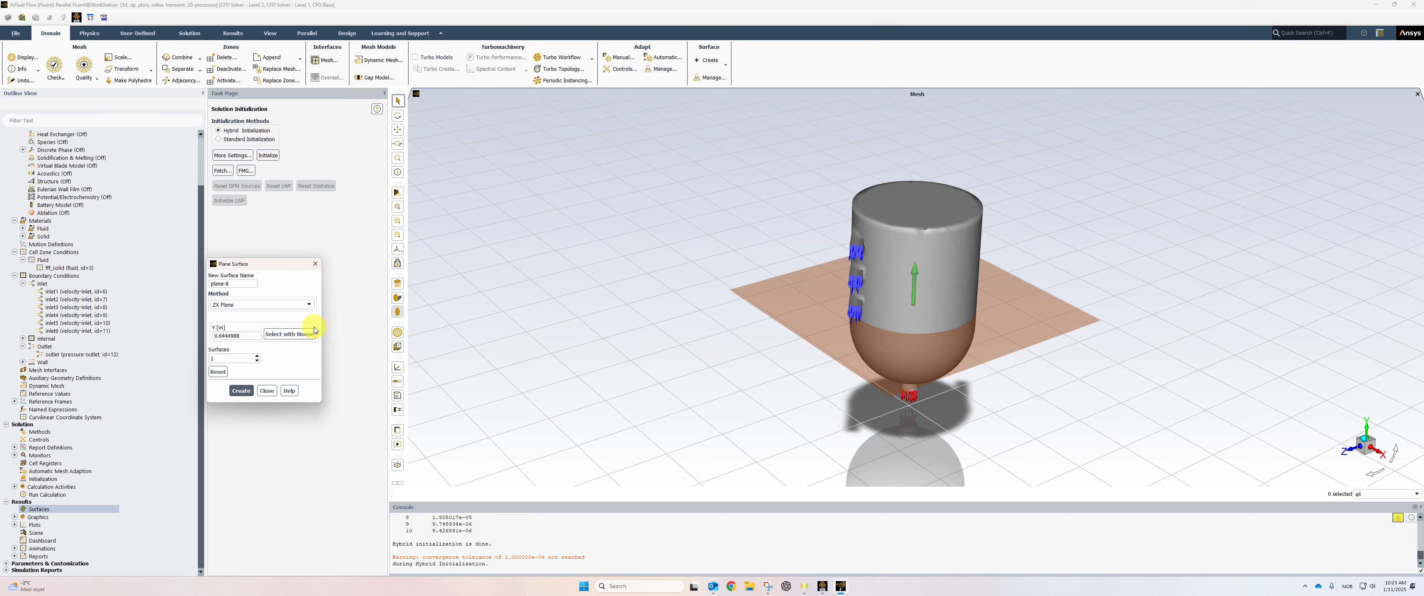
# - Position the ZX plane at Y = 0.75 m near the lowest inlets, name it plane-zx1 and create it
pyautogui.moveTo(915, 288); pyautogui.dragTo(939, 204)
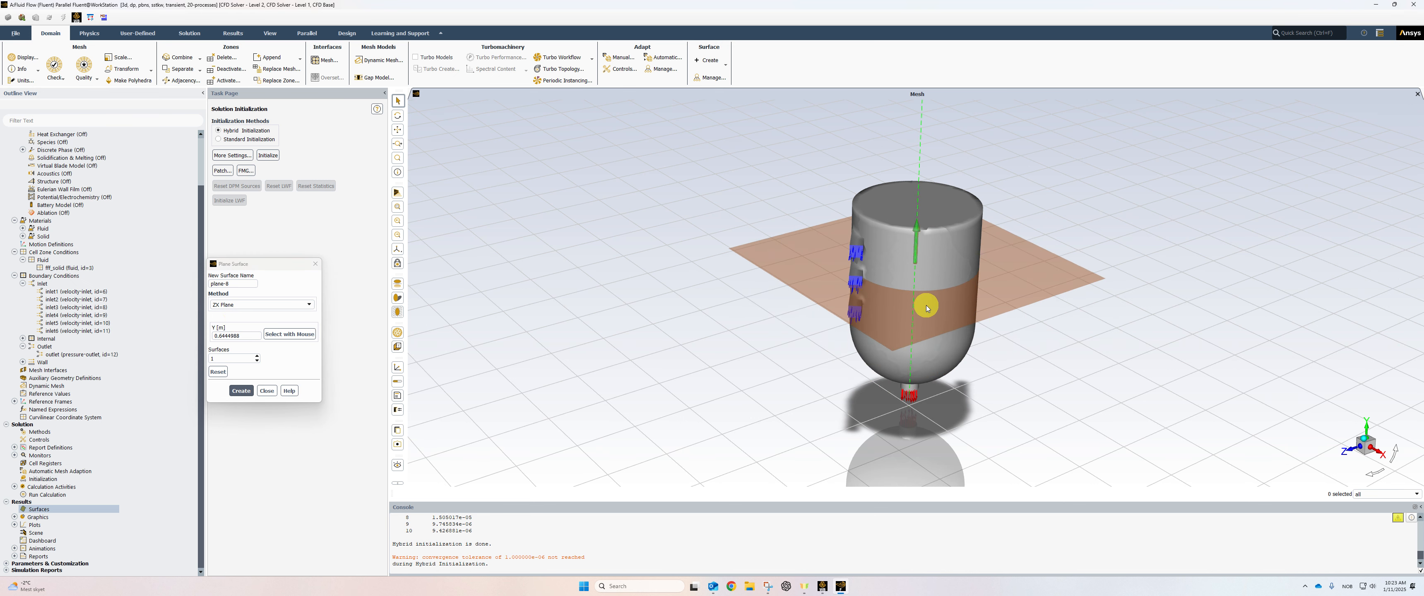
pyautogui.scroll(4, 916, 342)
pyautogui.scroll(-2, 915, 338)
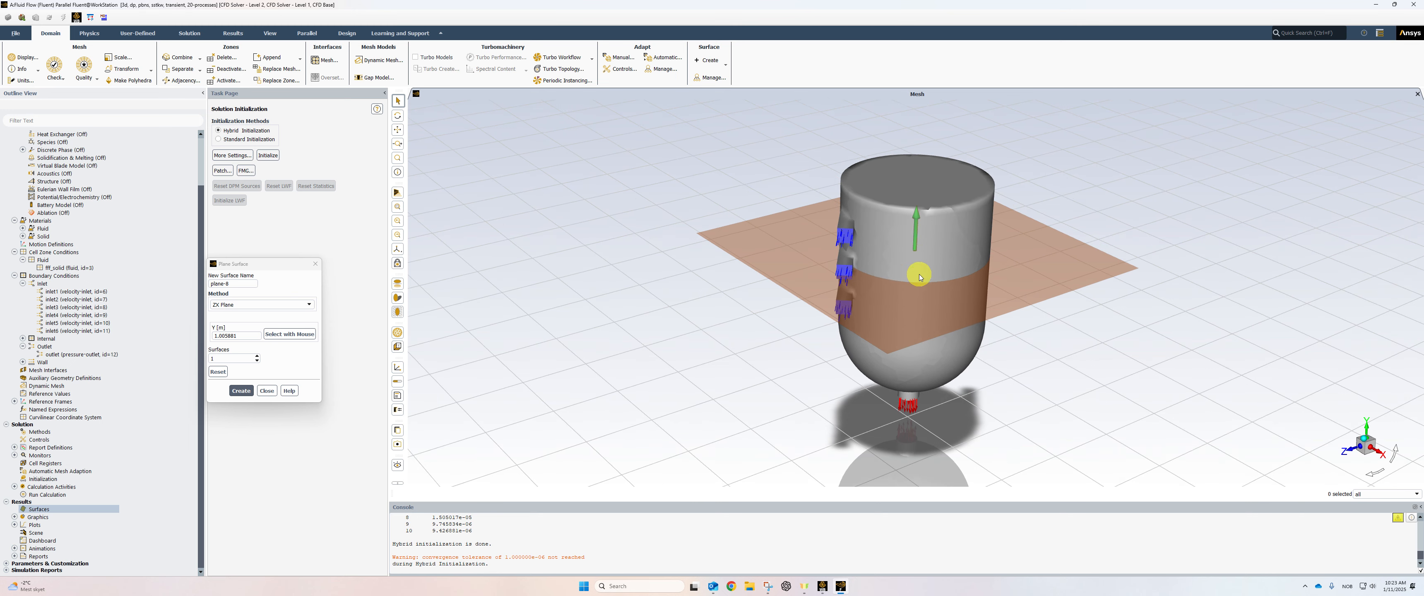
pyautogui.moveTo(914, 242); pyautogui.dragTo(915, 263)
pyautogui.moveTo(895, 338); pyautogui.dragTo(910, 287, button='middle')
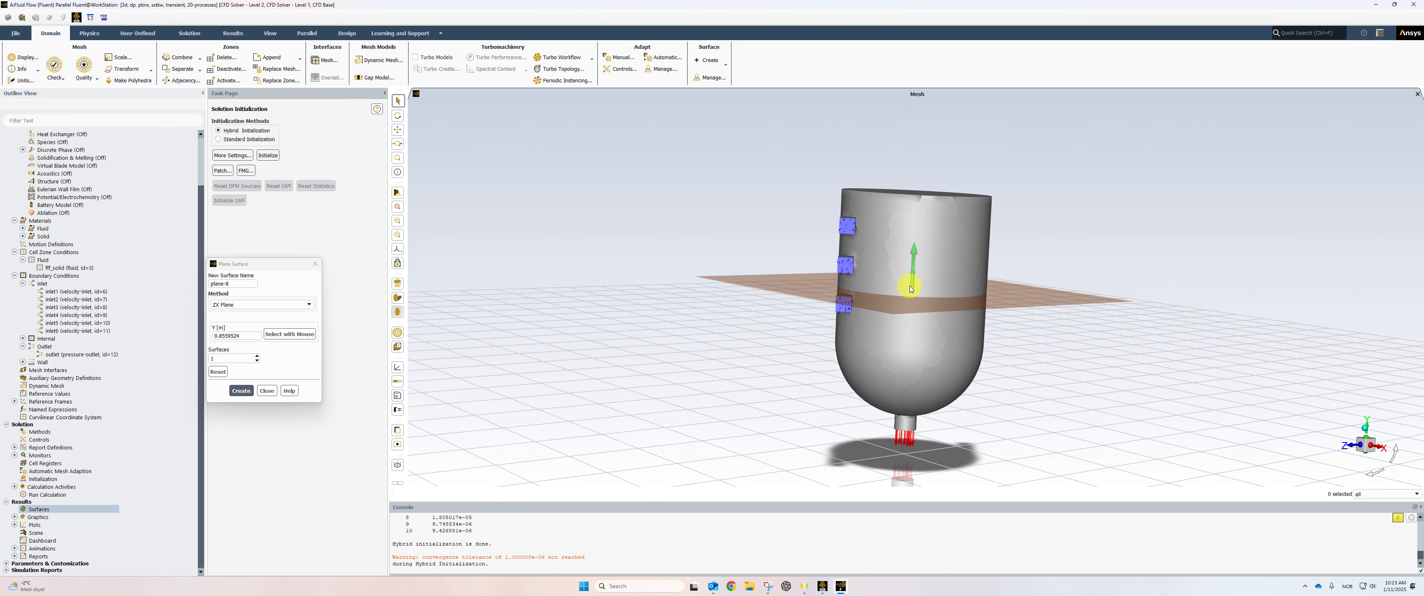
pyautogui.moveTo(916, 257); pyautogui.dragTo(915, 268)
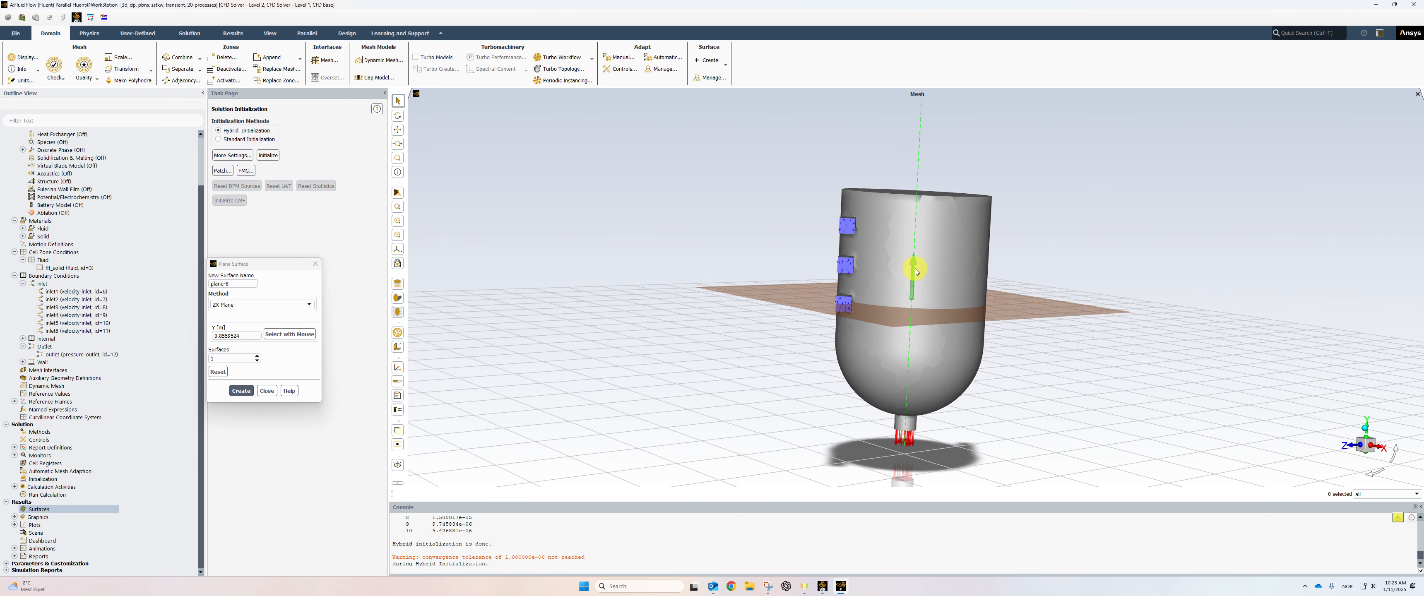
pyautogui.doubleClick(221, 335)
pyautogui.write('0.75')
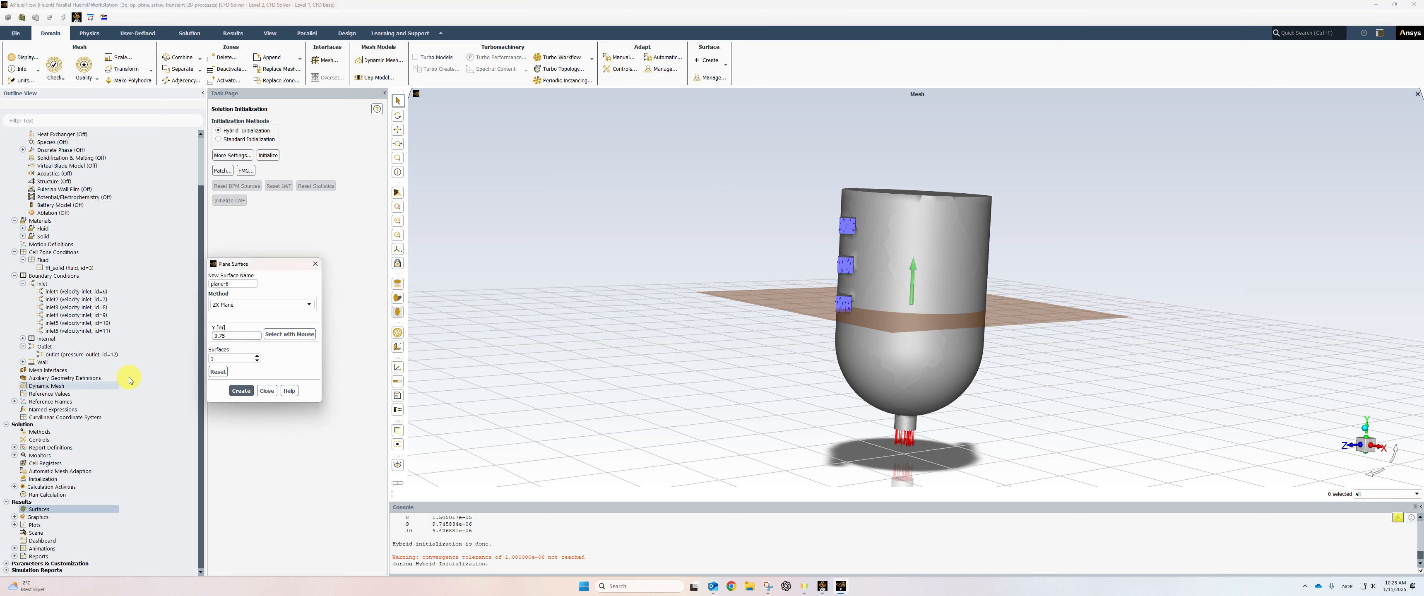
pyautogui.click(247, 283)
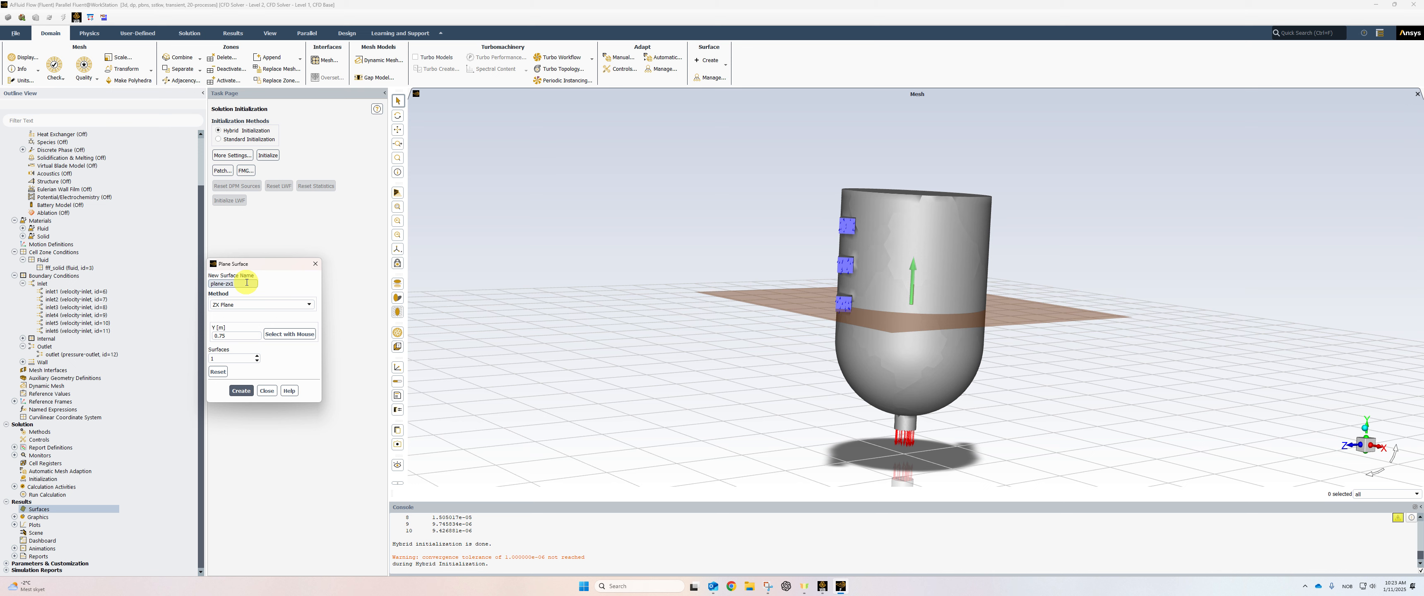
pyautogui.click(241, 391)
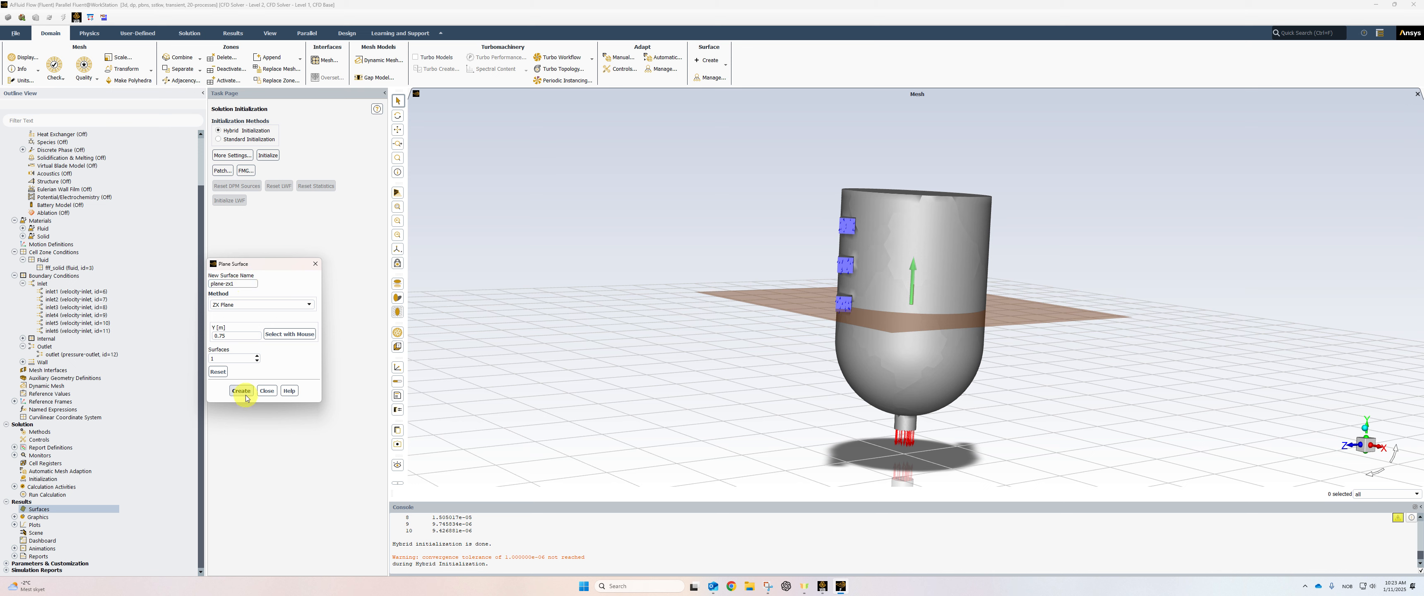
# - Start a second plane surface named plane-zx2 with the ZX Plane method
pyautogui.click(20, 510)
pyautogui.rightClick(30, 510)
pyautogui.moveTo(38, 526)
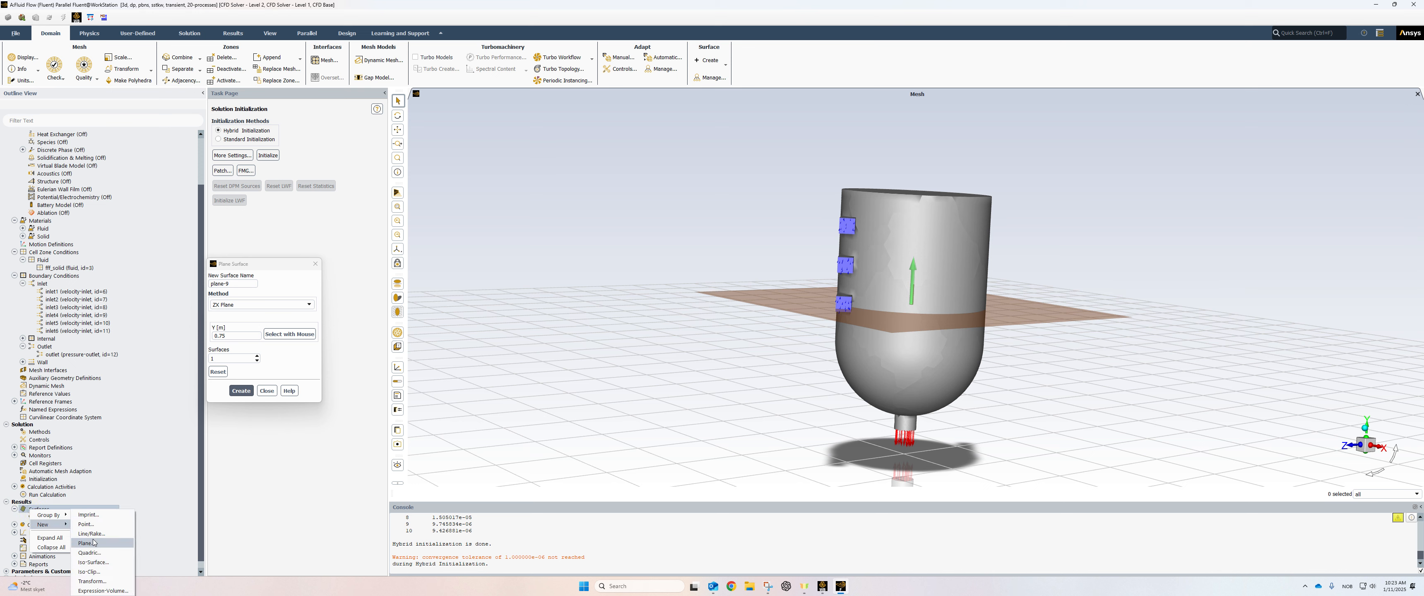
pyautogui.click(94, 542)
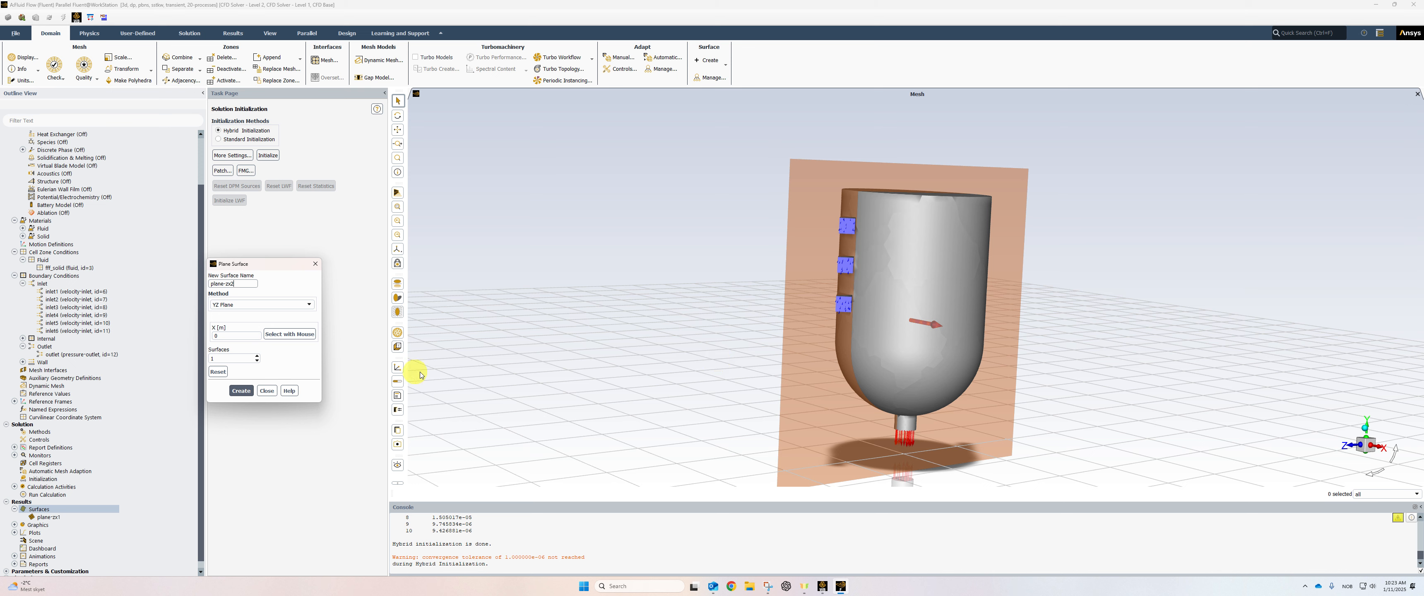
pyautogui.click(269, 304)
pyautogui.click(253, 316)
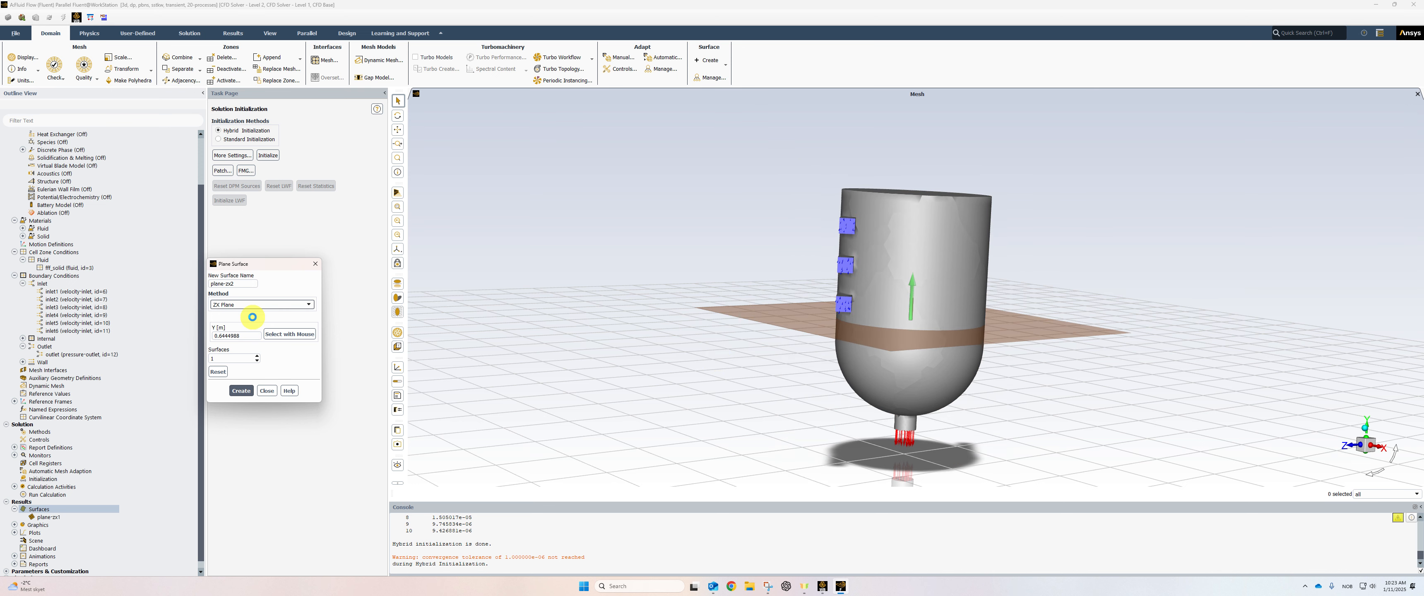
# - Position plane-zx2 near the uppermost inlets at Y = 1.27 m and create it
pyautogui.moveTo(913, 309); pyautogui.dragTo(923, 215)
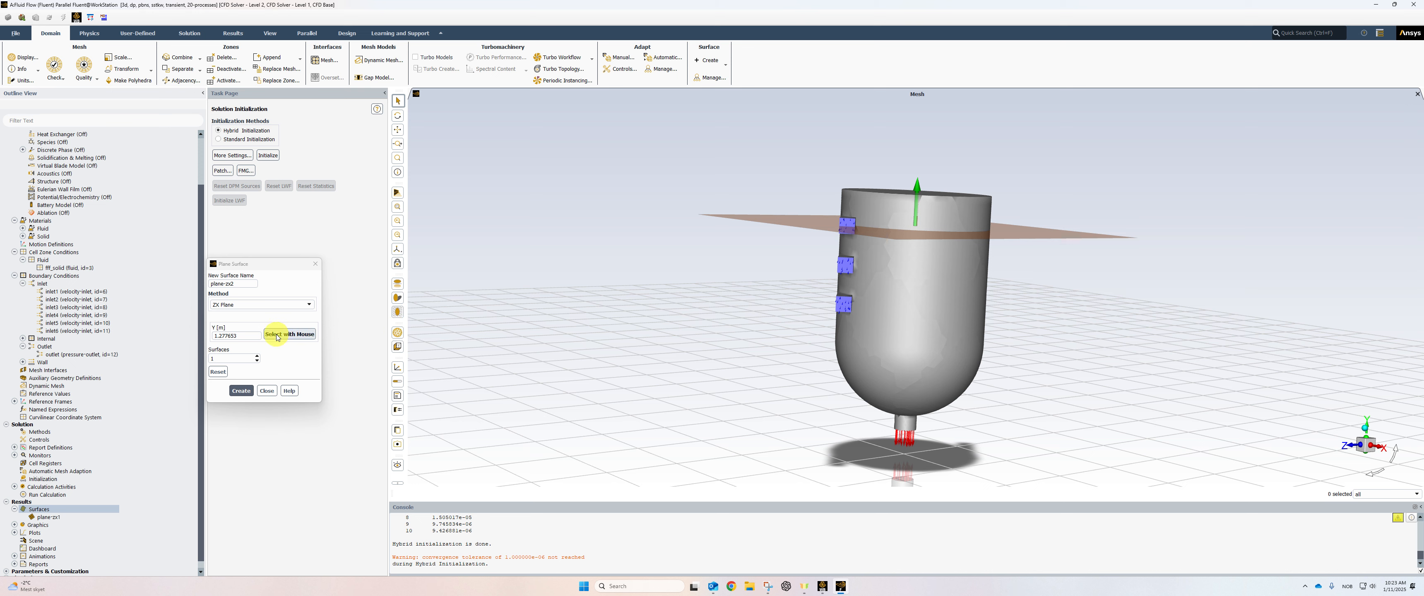
pyautogui.click(226, 339)
pyautogui.moveTo(226, 337); pyautogui.dragTo(259, 334)
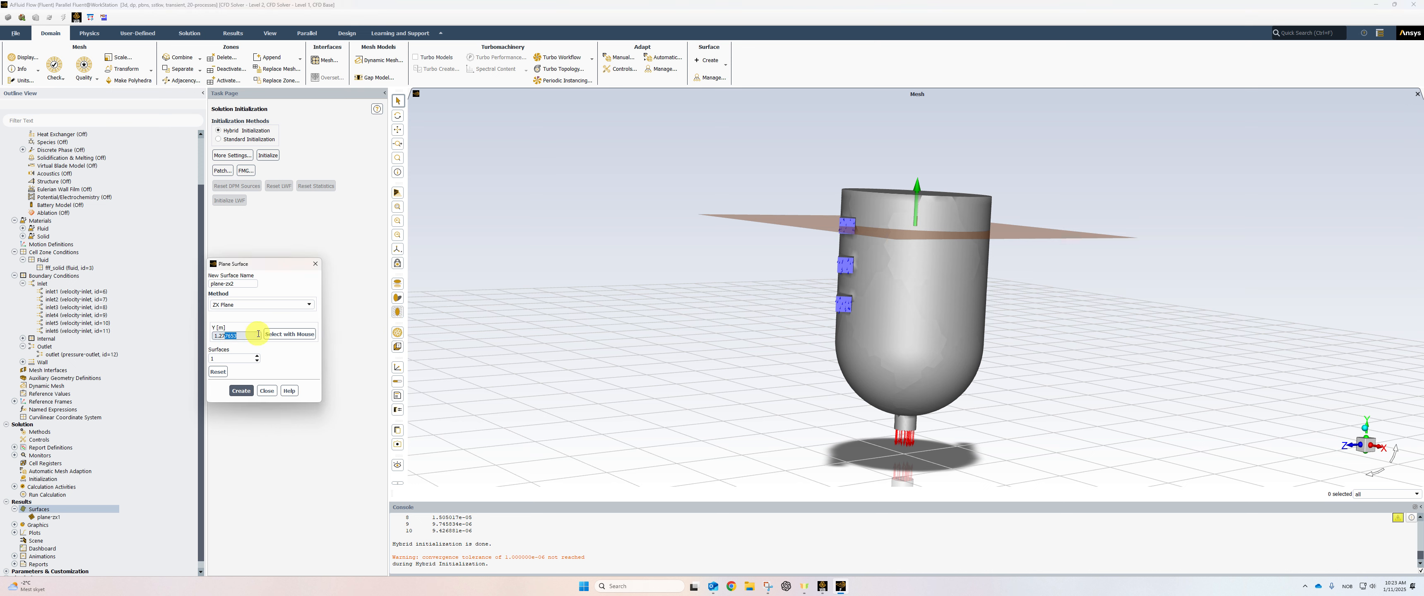
pyautogui.press('BackSpace')
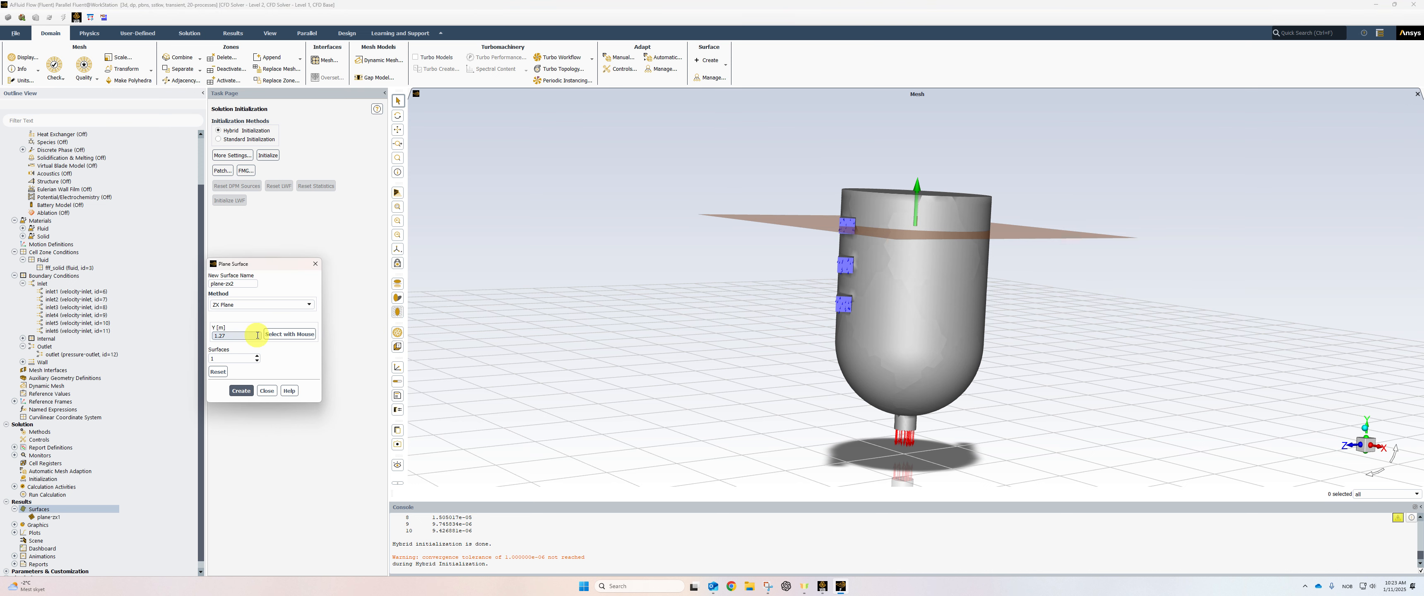
pyautogui.click(243, 390)
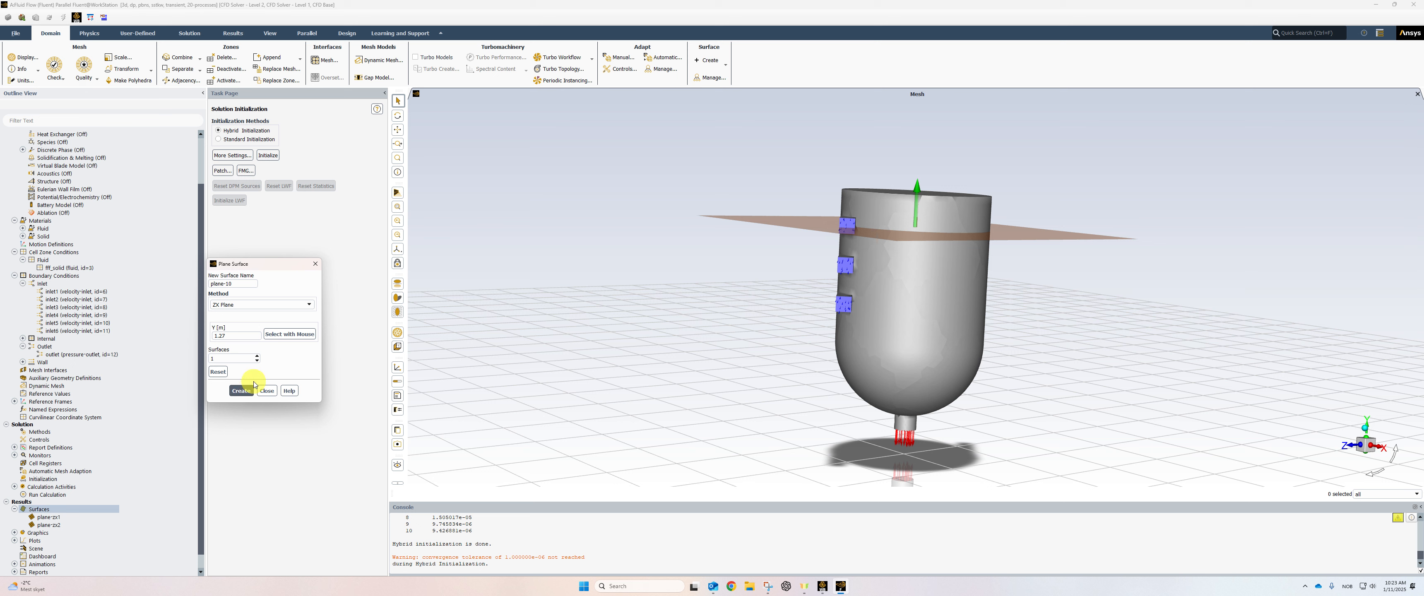
pyautogui.click(315, 265)
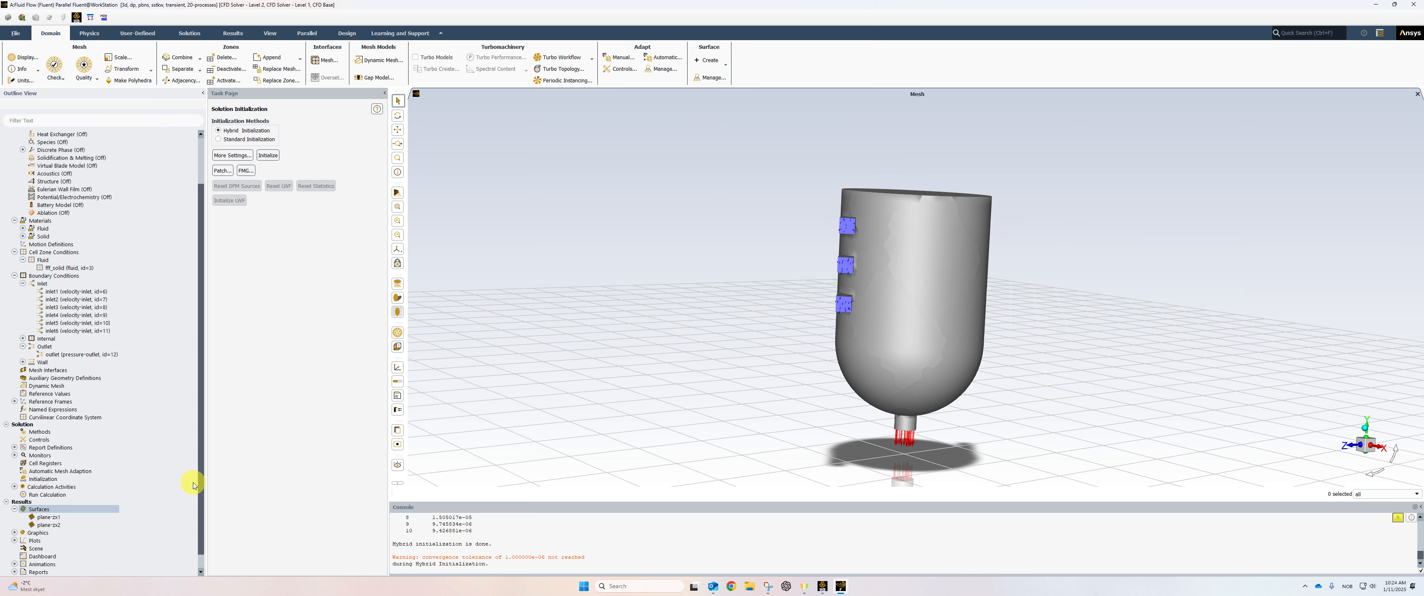
# - Start a new contour plot in the results graphics and set it to velocity magnitude
pyautogui.scroll(-1, 193, 486)
pyautogui.click(14, 518)
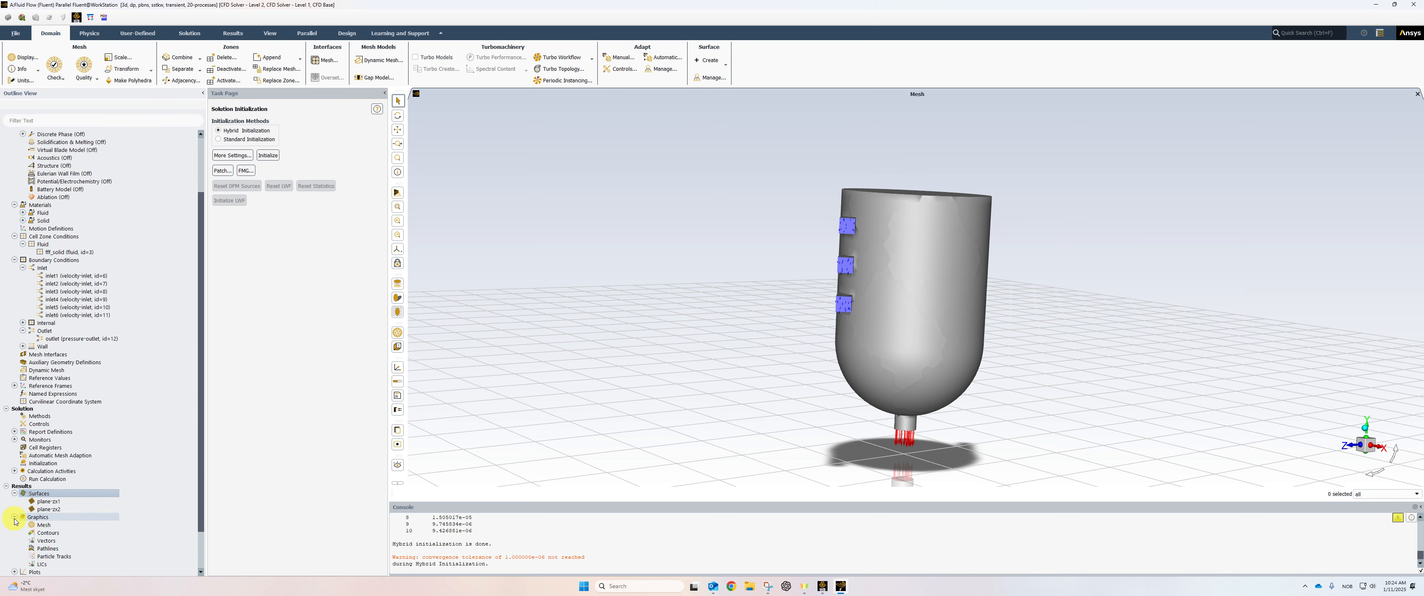
pyautogui.click(46, 533)
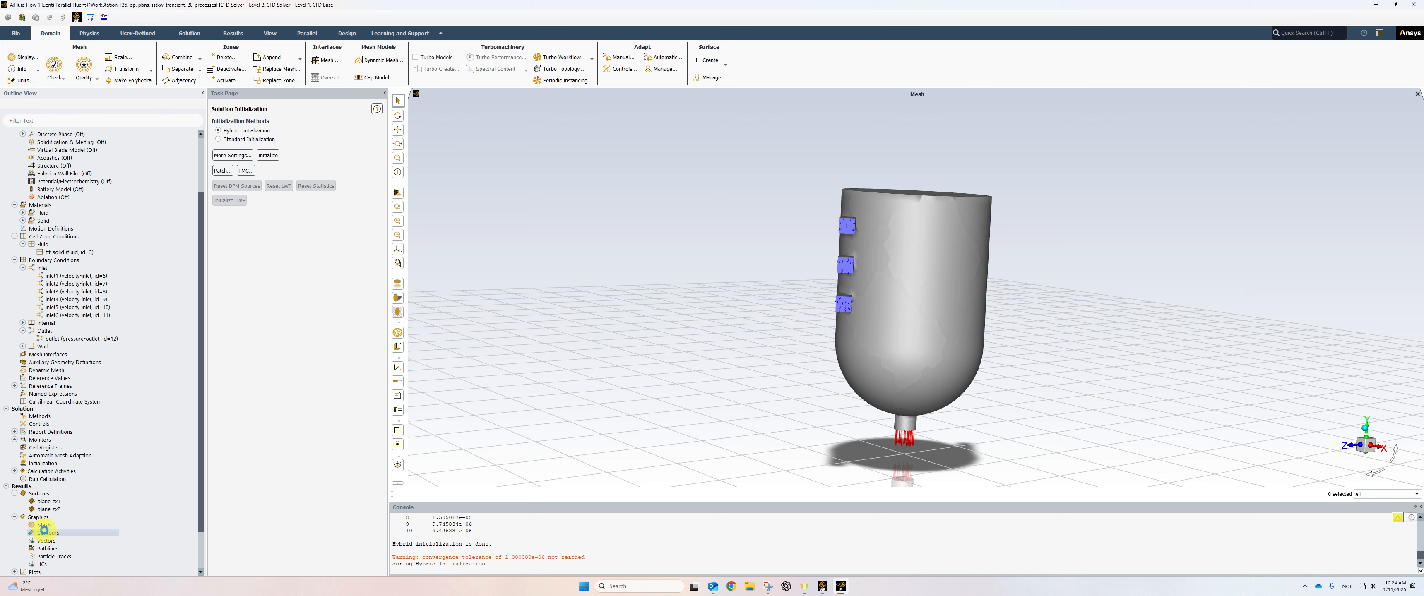
pyautogui.rightClick(46, 534)
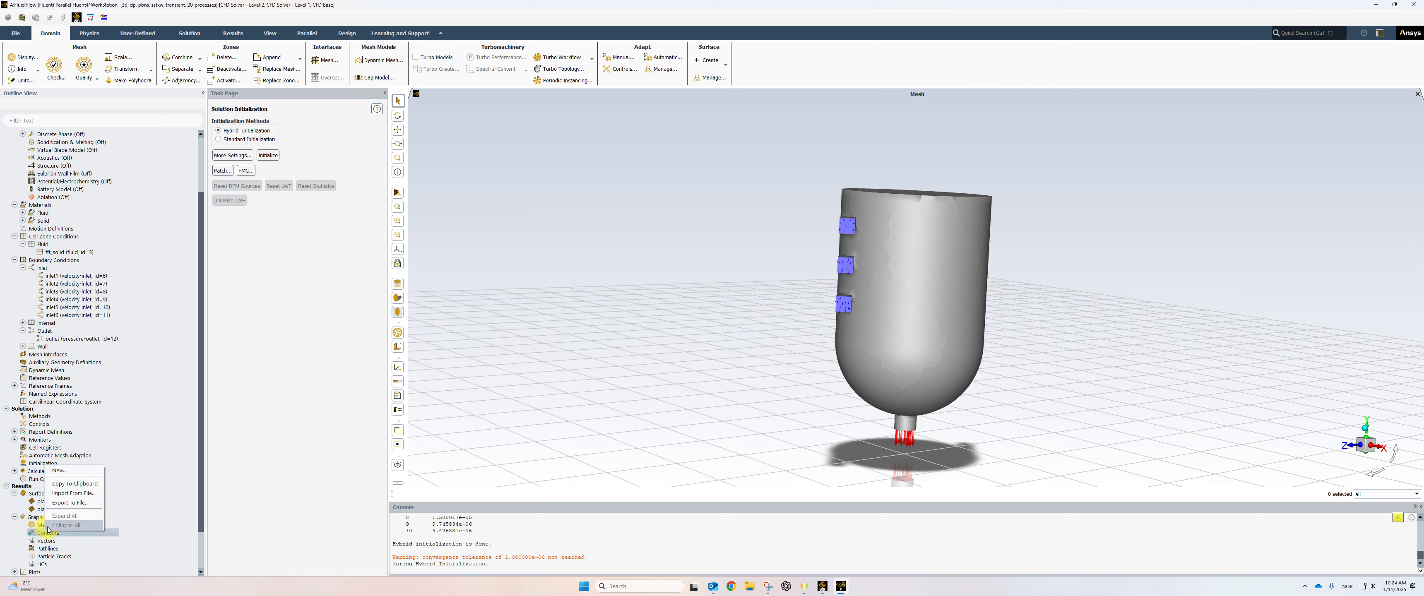
pyautogui.click(60, 471)
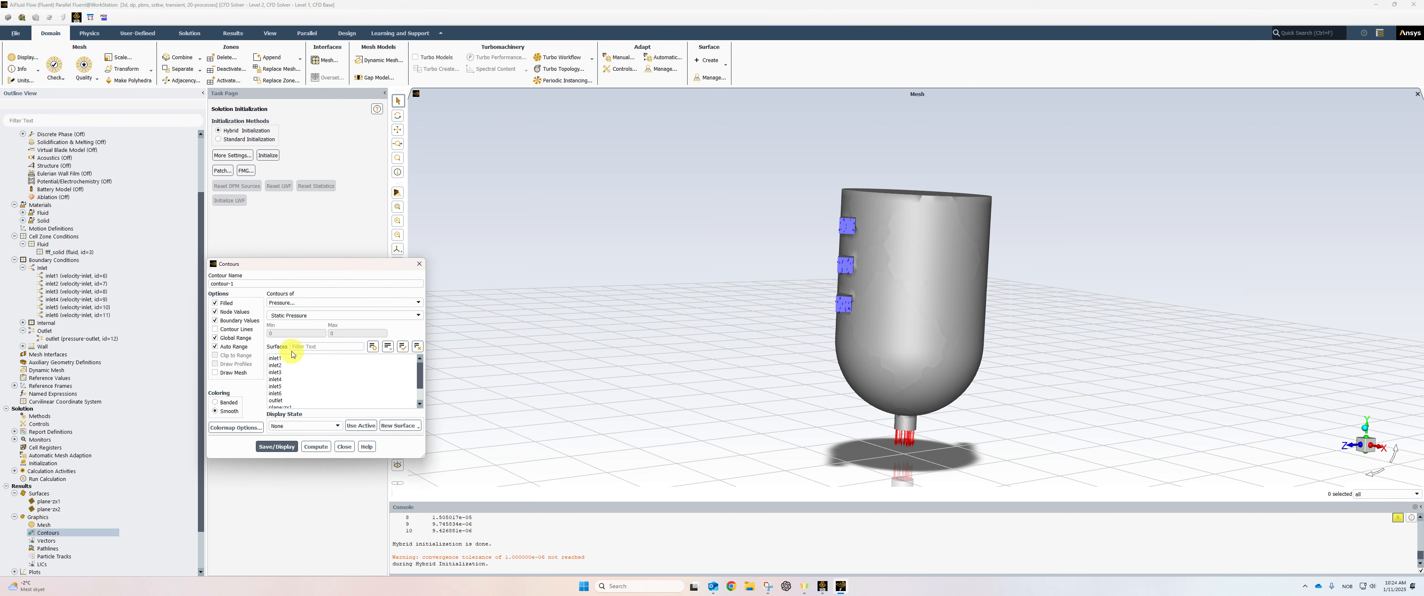
pyautogui.click(302, 303)
pyautogui.click(310, 319)
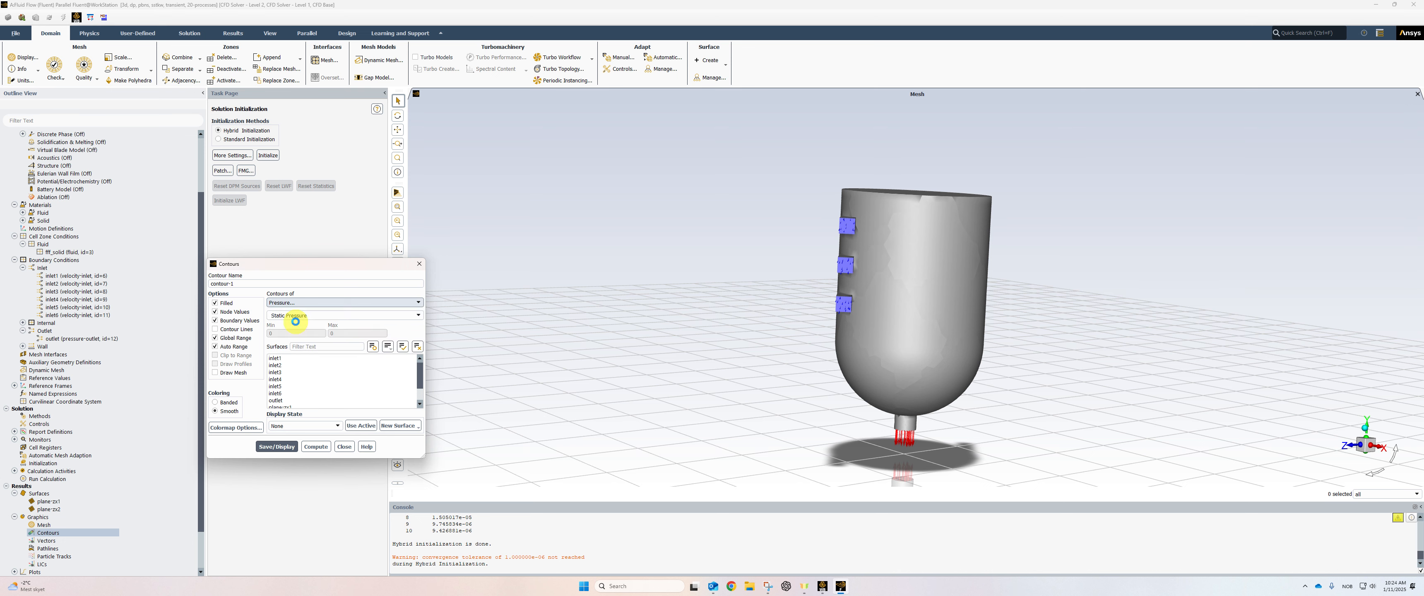
# - Display the velocity contour on plane-zx1 and save it under the name contour-vel_1
pyautogui.scroll(-1, 325, 388)
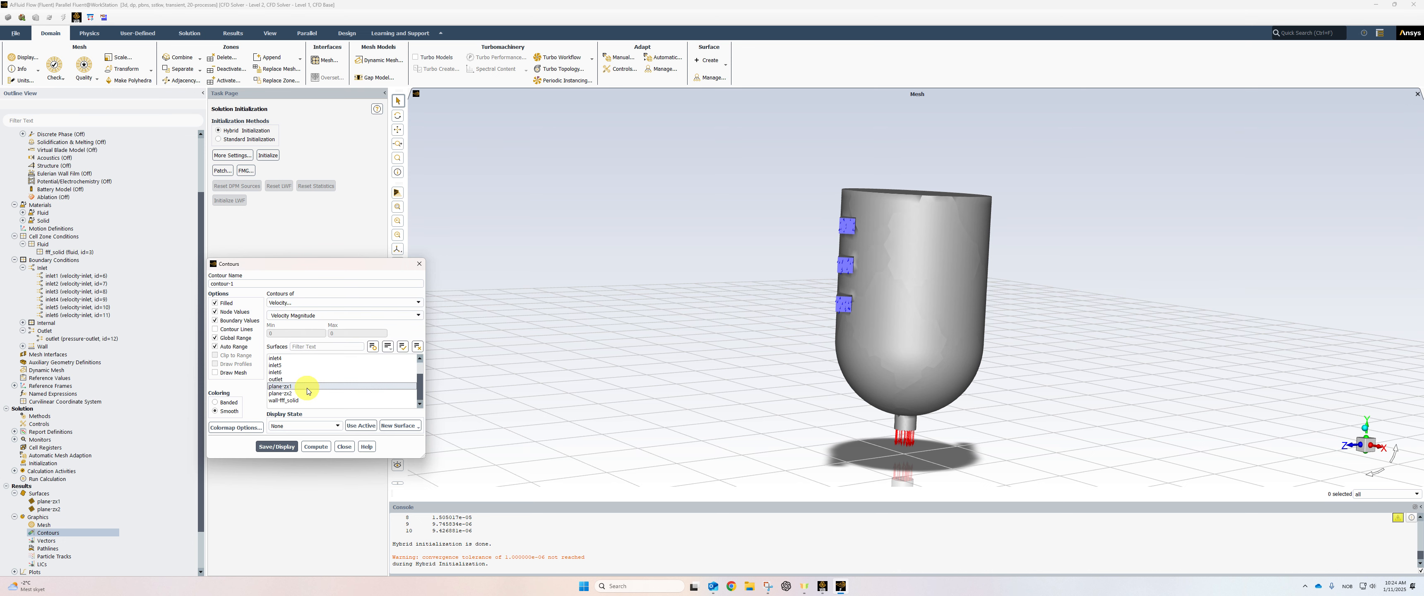
pyautogui.click(310, 387)
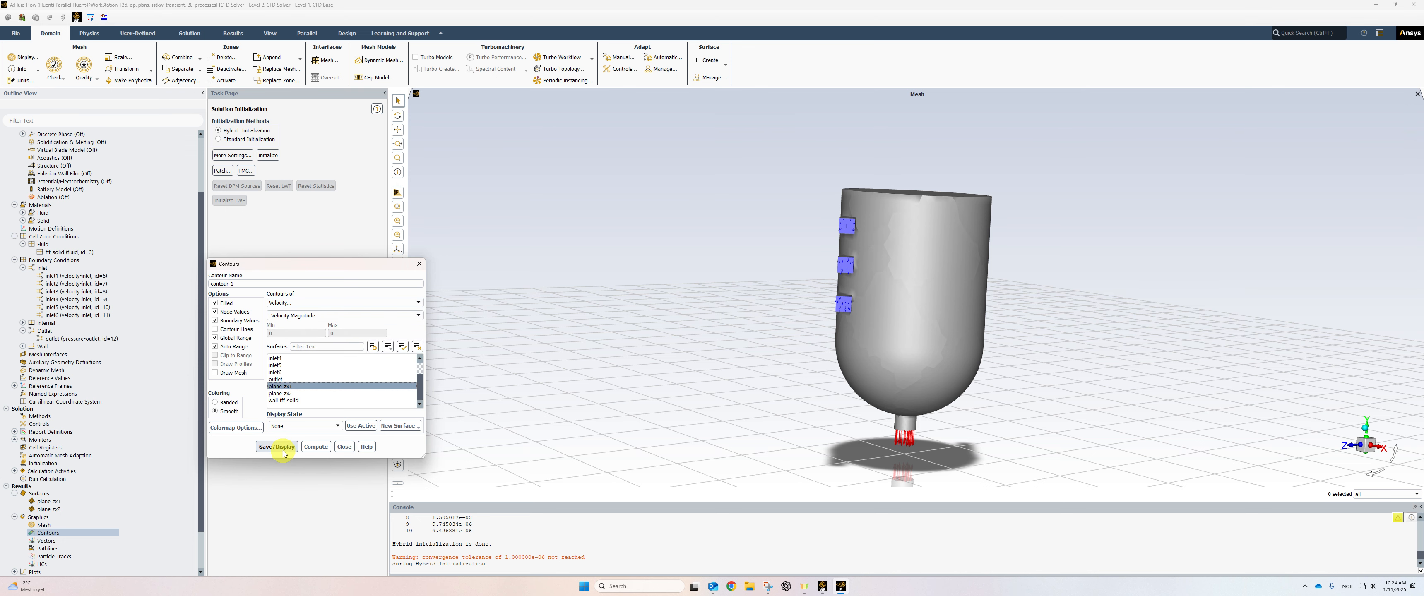
pyautogui.click(284, 453)
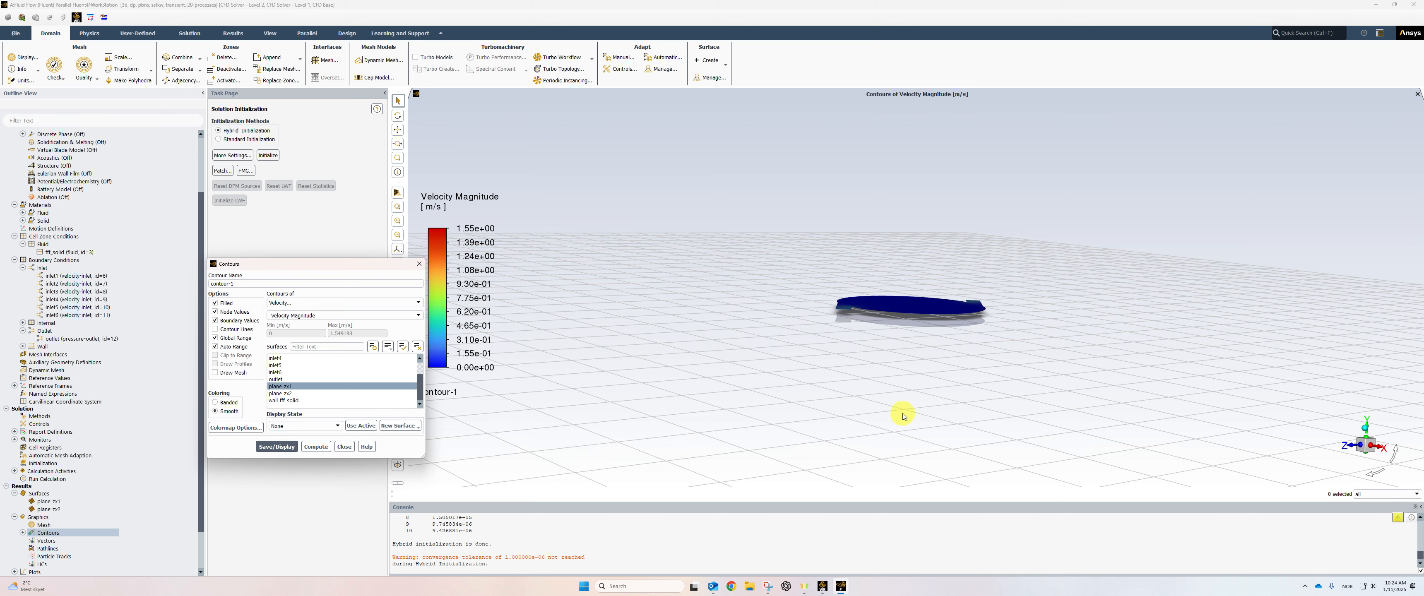
pyautogui.click(1377, 425)
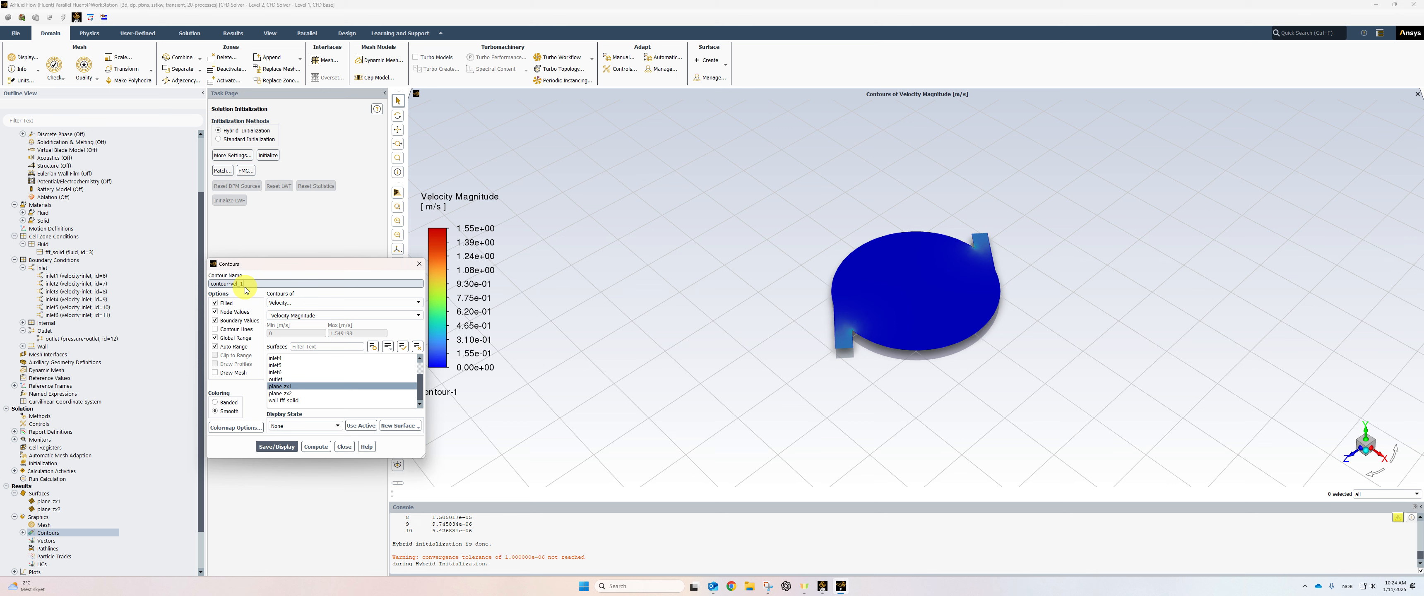
pyautogui.click(277, 446)
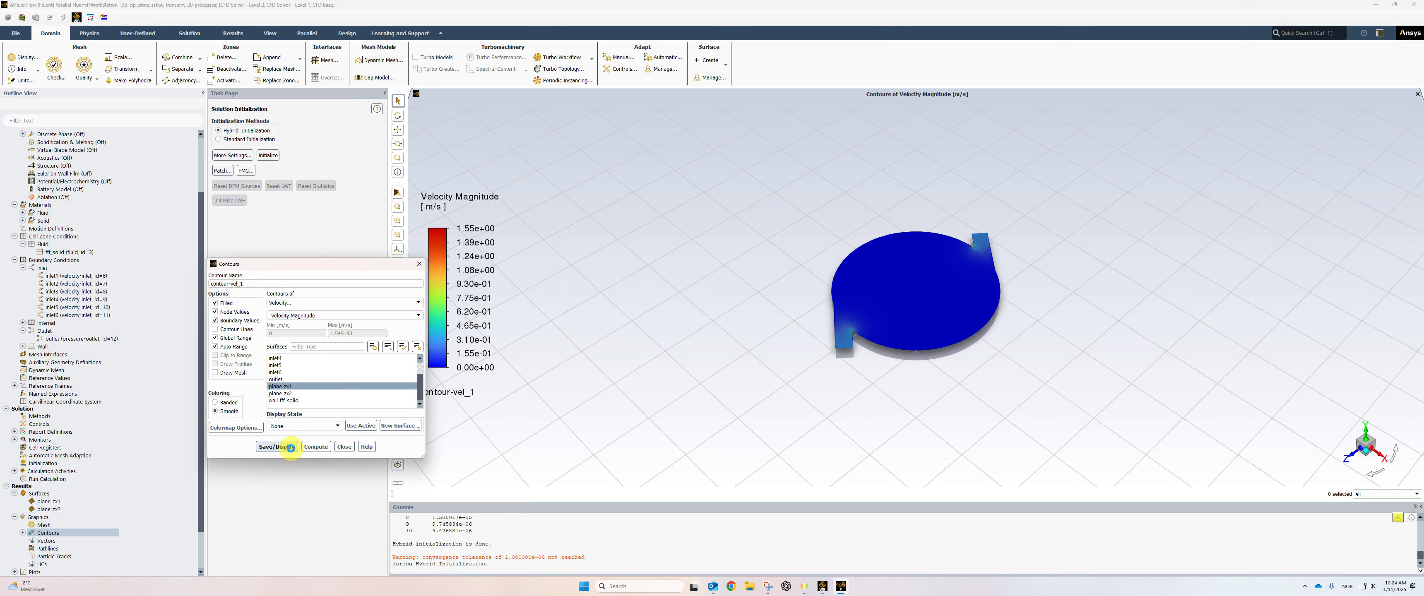
pyautogui.click(419, 264)
# - Create and display a second velocity magnitude contour on plane-zx2 named contour-vel_2
pyautogui.scroll(-1, 27, 533)
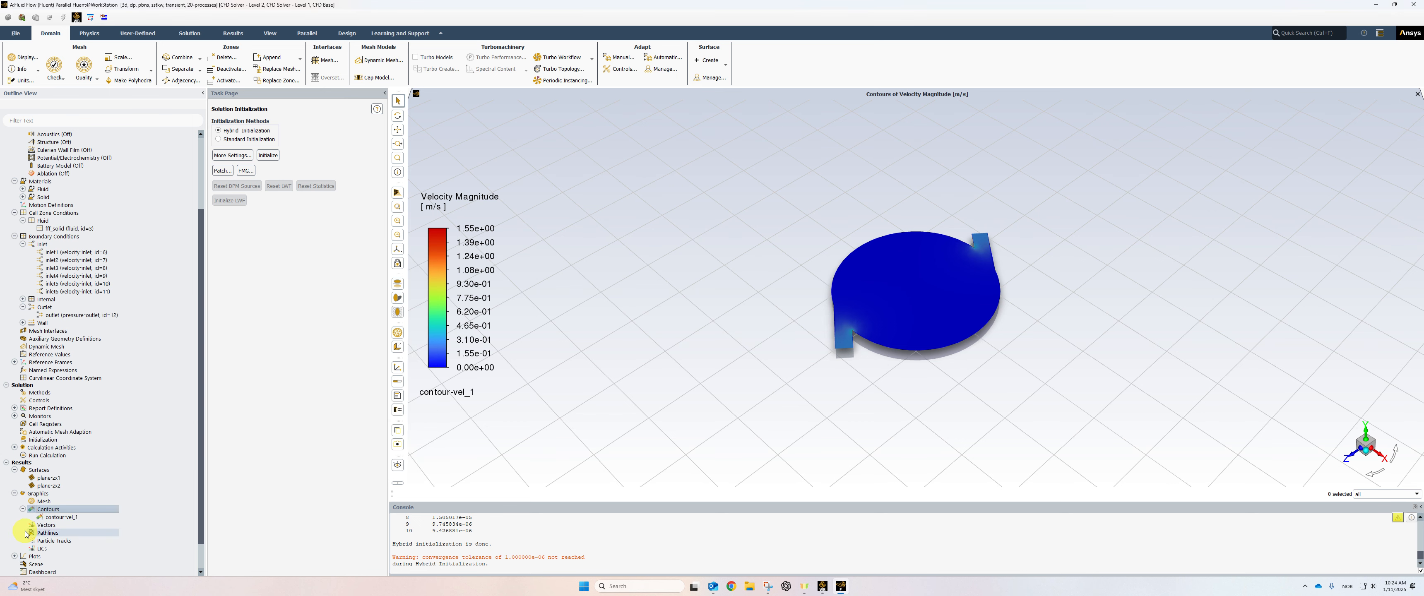
pyautogui.scroll(-1, 26, 533)
pyautogui.rightClick(49, 485)
pyautogui.doubleClick(49, 486)
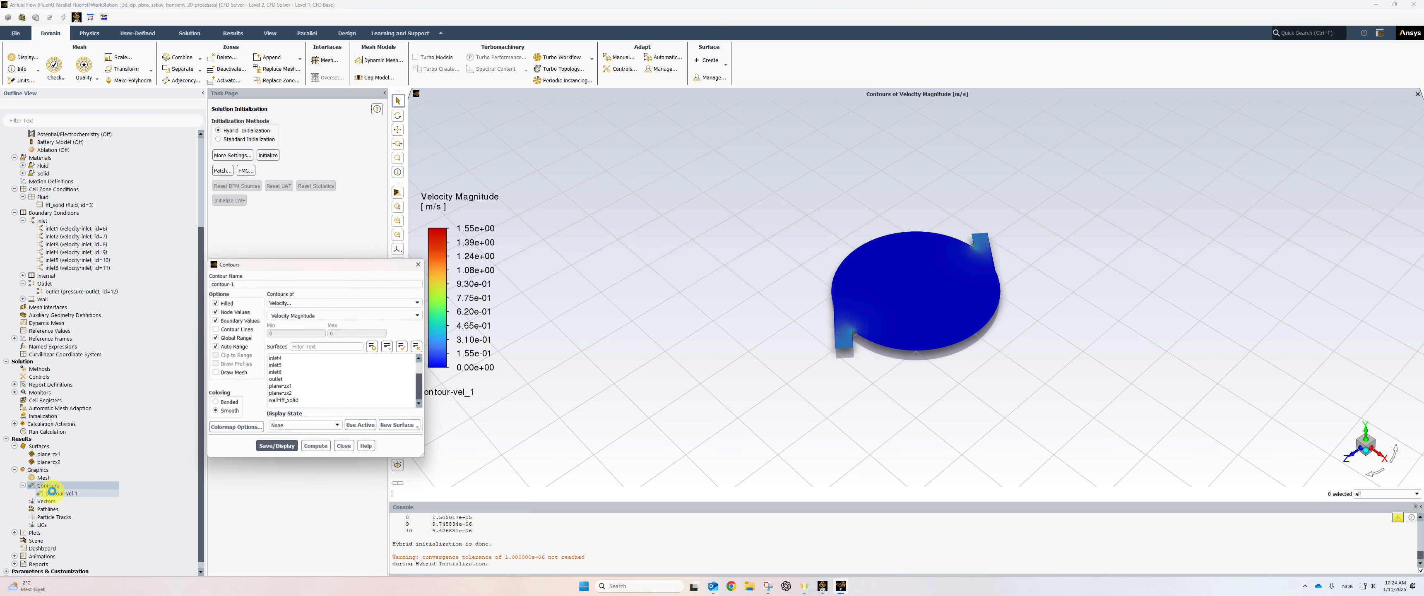
pyautogui.click(294, 394)
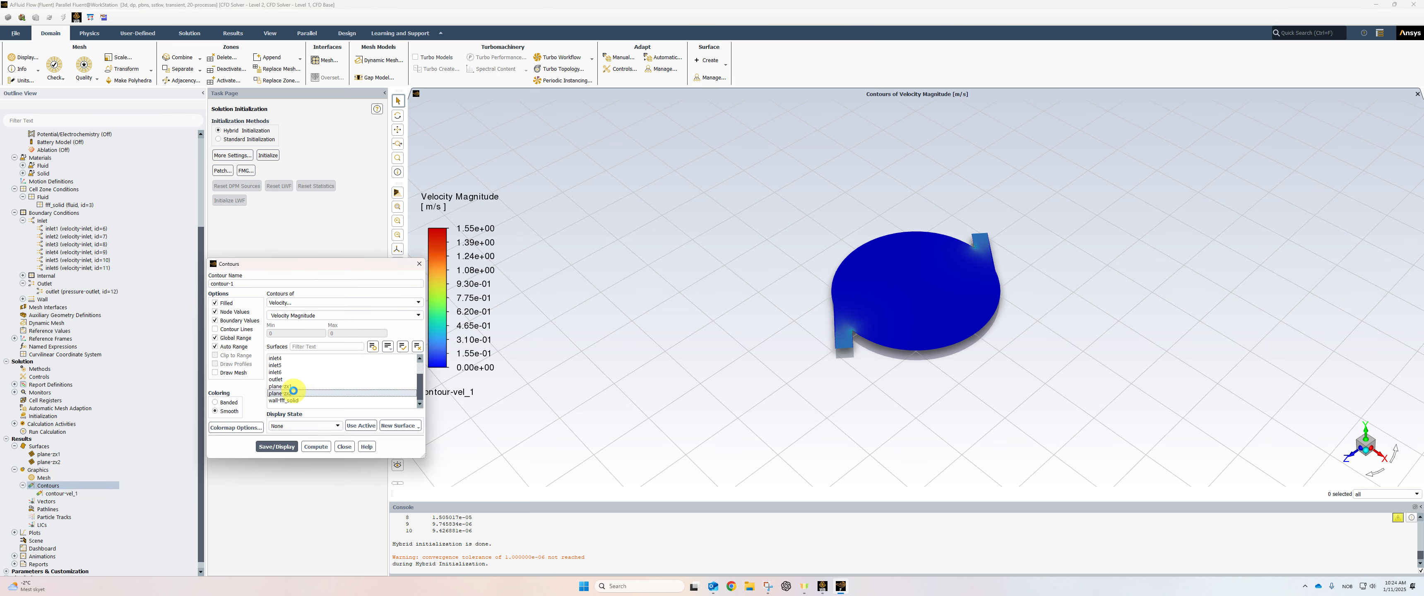
pyautogui.click(241, 286)
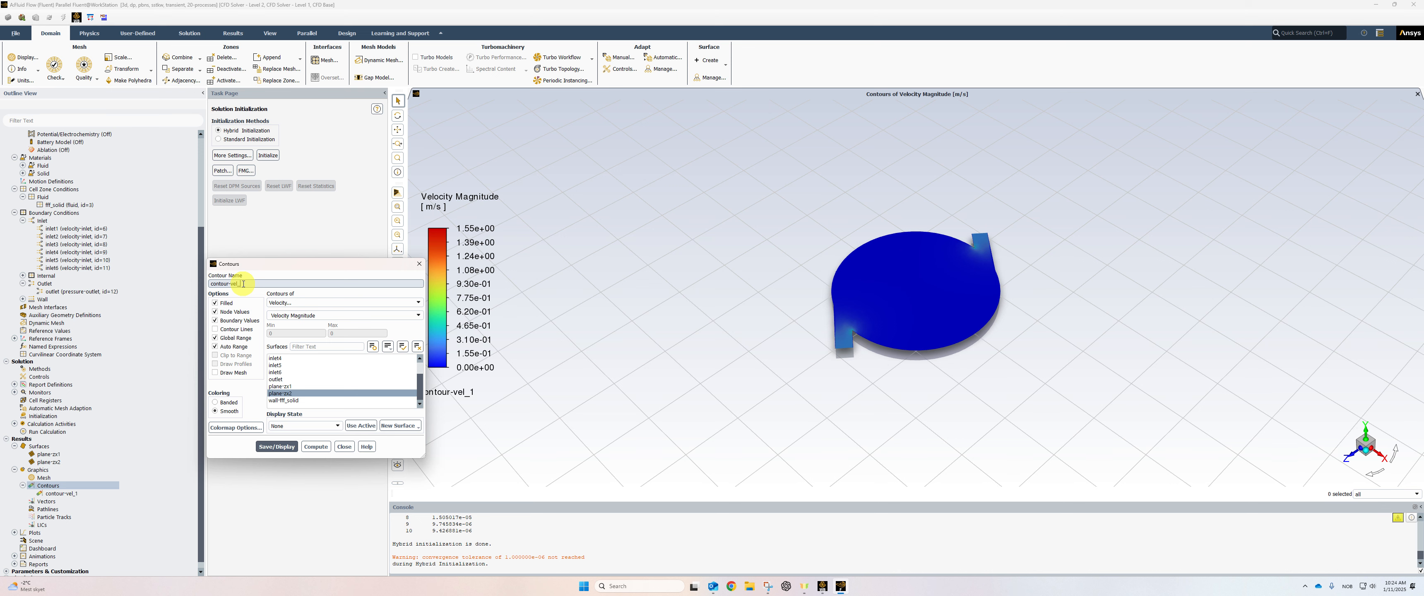
pyautogui.click(283, 446)
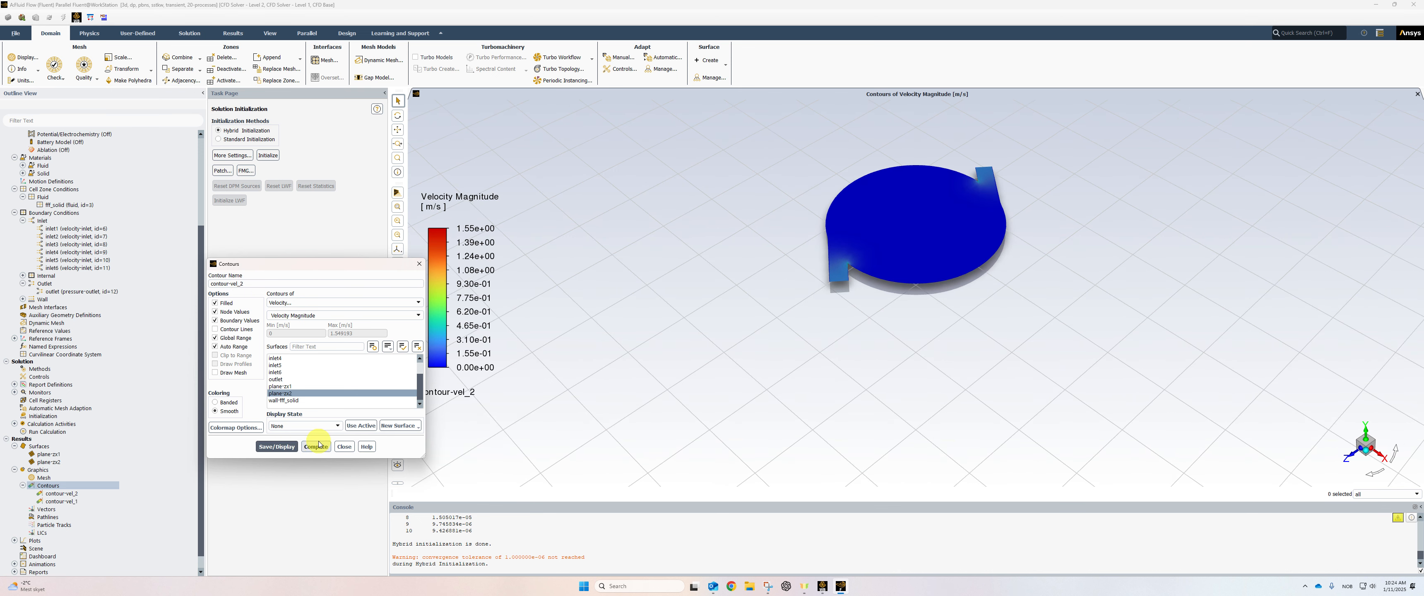
# - Create and display a mesh plot named mesh-1 showing only feature edges, with faces switched off
pyautogui.click(419, 265)
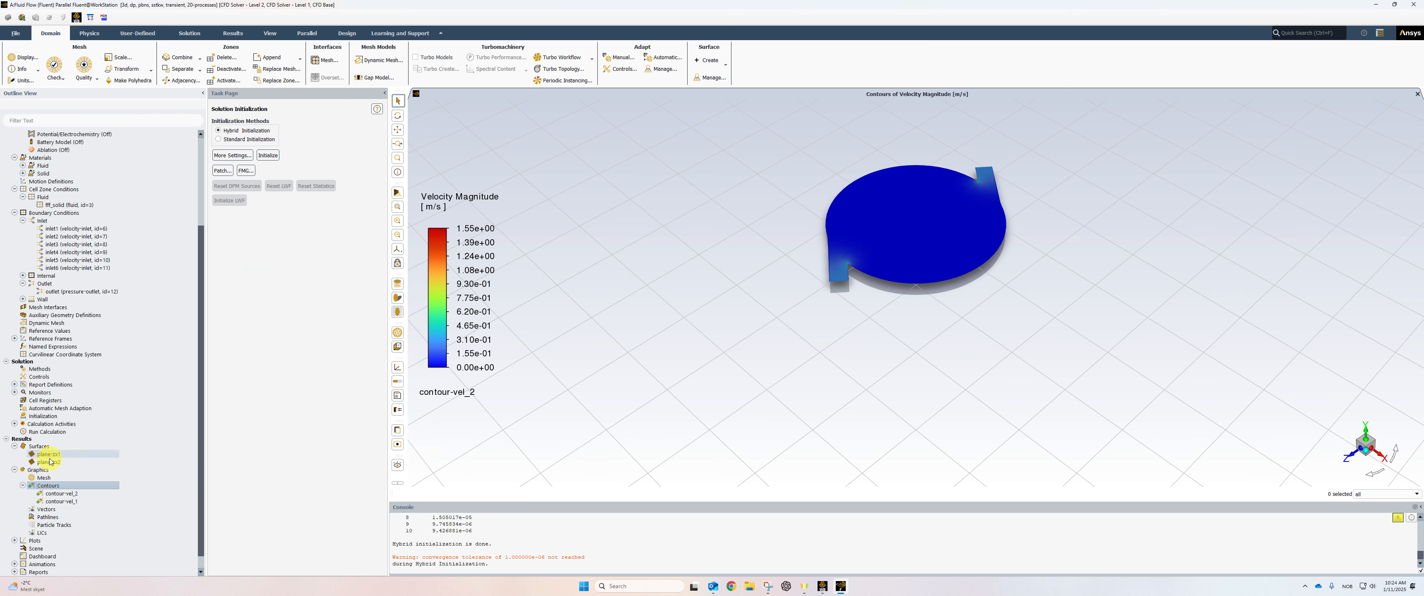
pyautogui.click(45, 479)
pyautogui.rightClick(46, 479)
pyautogui.click(61, 482)
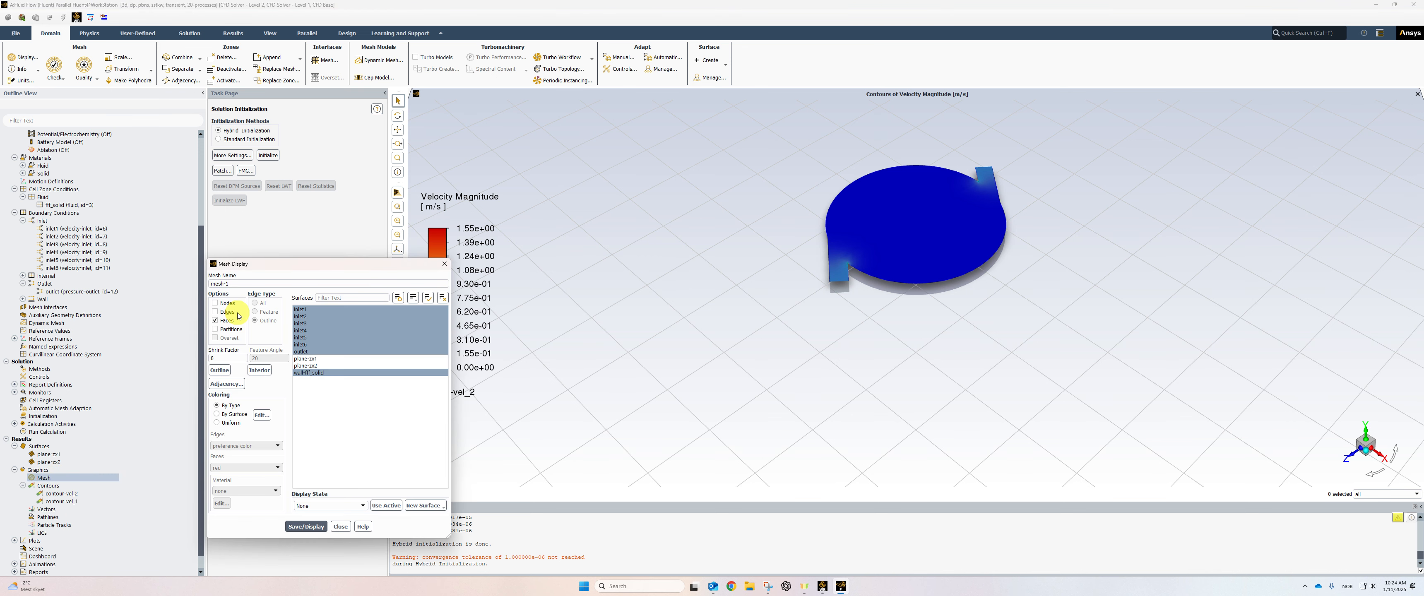
pyautogui.click(224, 311)
pyautogui.click(227, 320)
pyautogui.click(256, 311)
pyautogui.click(305, 527)
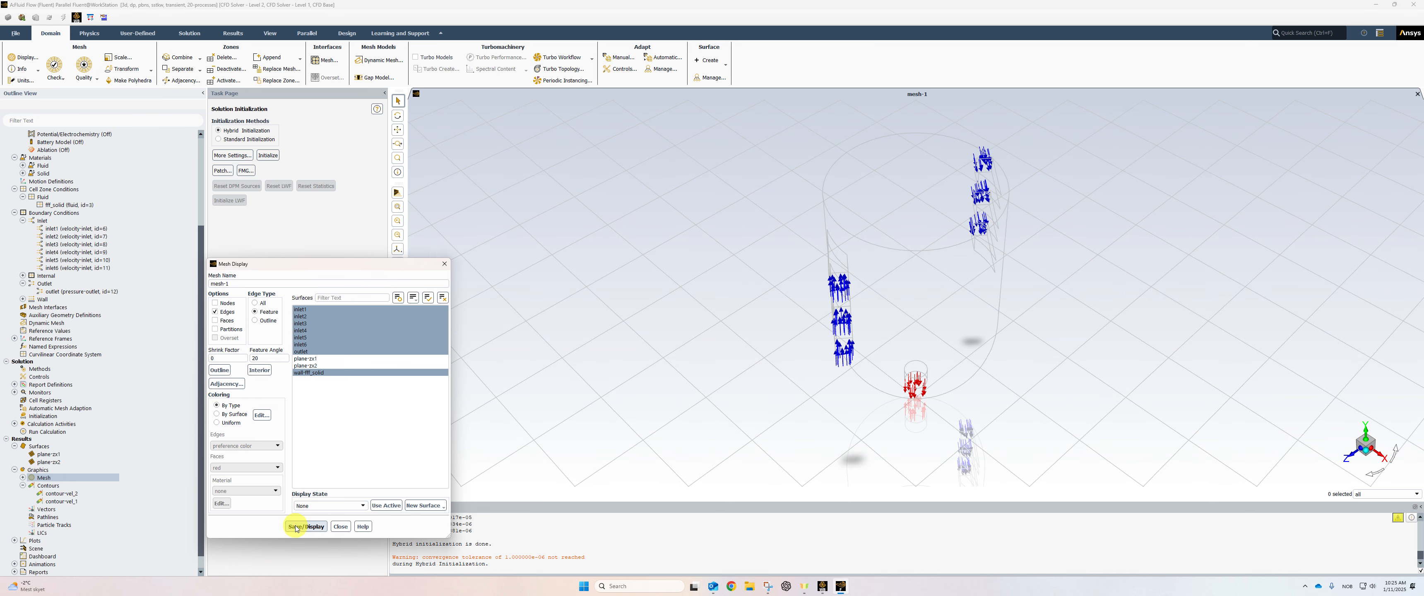
# - Create a new display state from the current isometric view and name it Iso
pyautogui.click(309, 505)
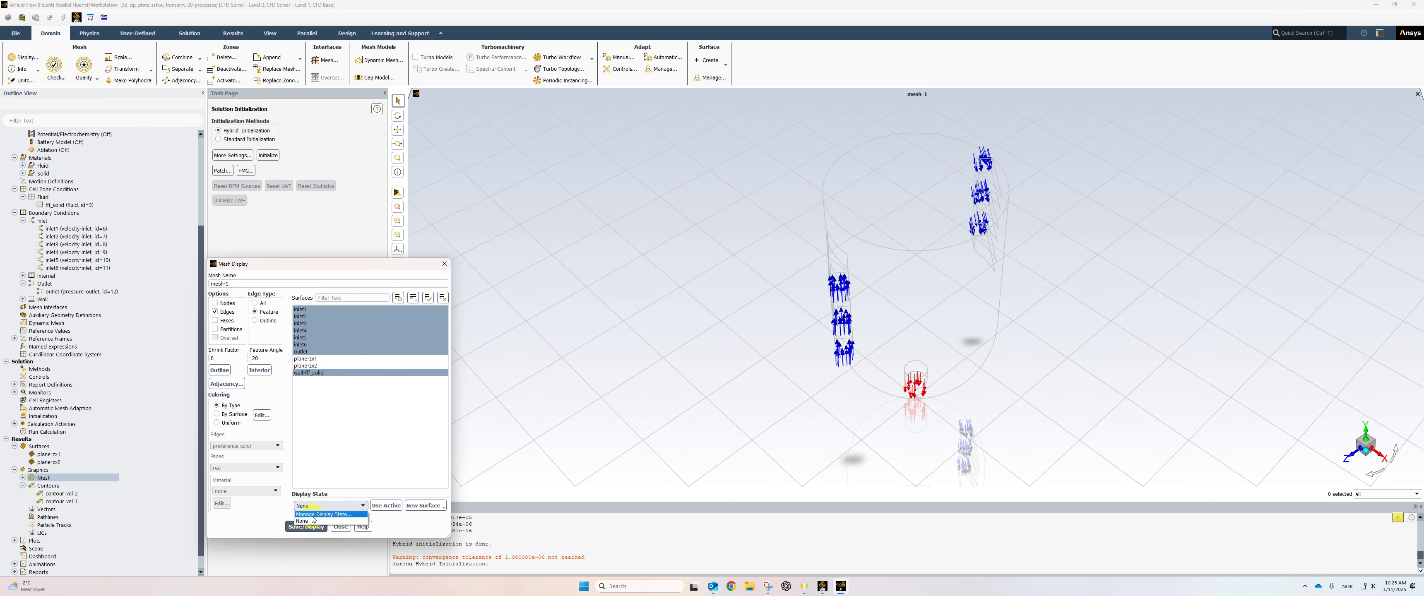
pyautogui.click(313, 514)
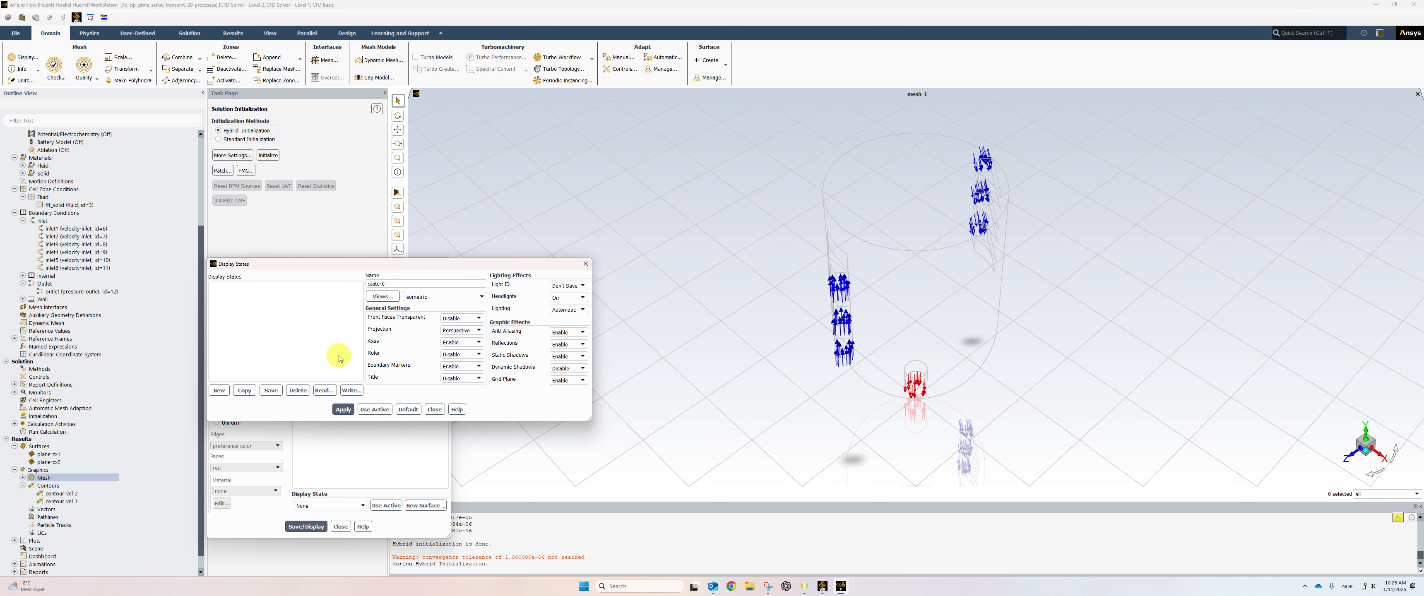
pyautogui.click(219, 391)
pyautogui.click(419, 283)
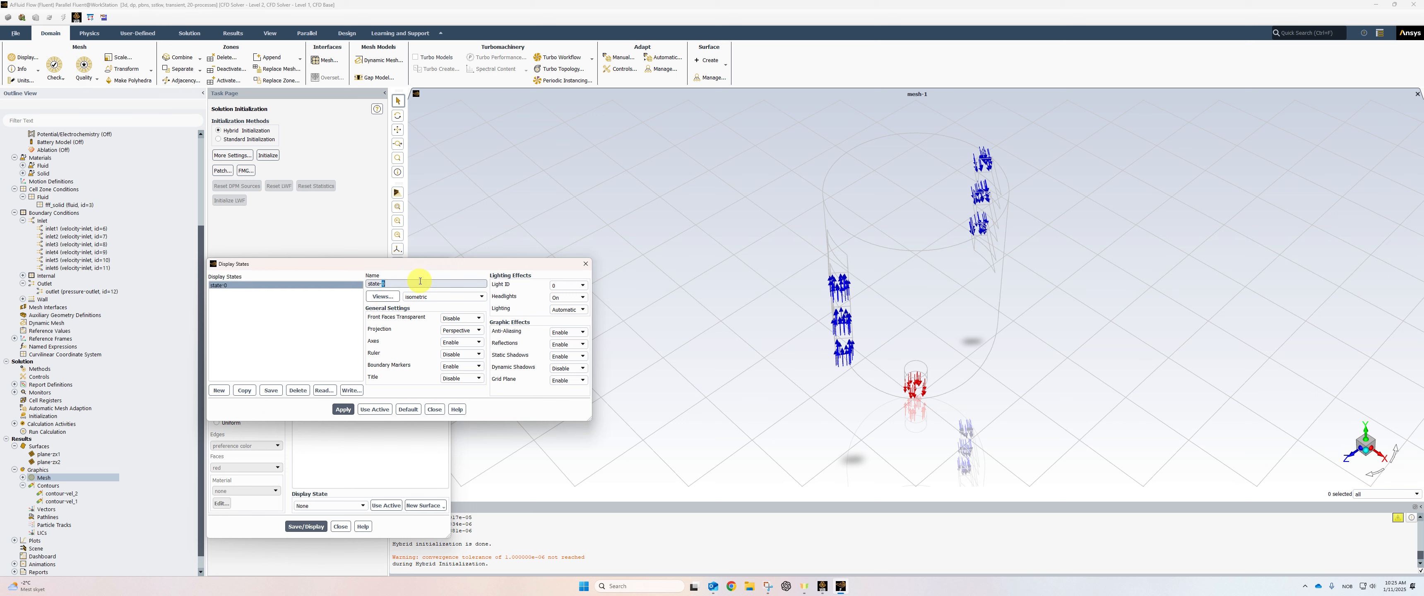
pyautogui.write('Iso')
pyautogui.click(343, 410)
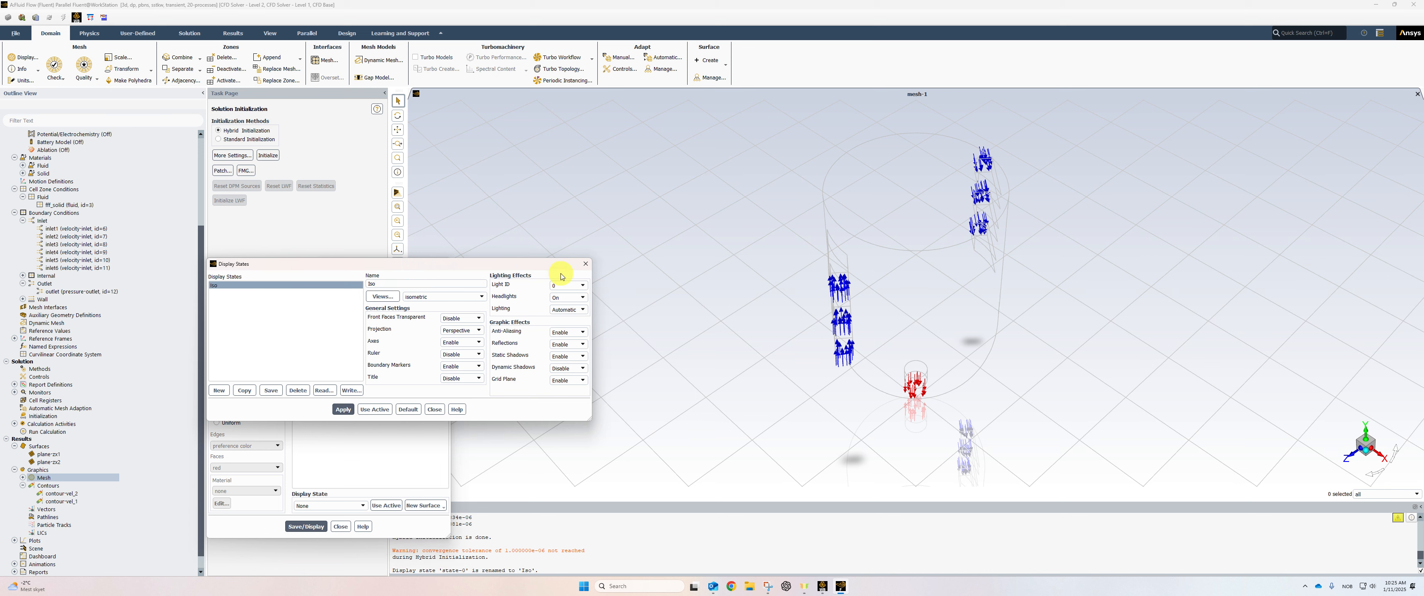
pyautogui.click(585, 265)
# - Choose the Iso display state for mesh-1 and close the mesh display settings
pyautogui.click(363, 506)
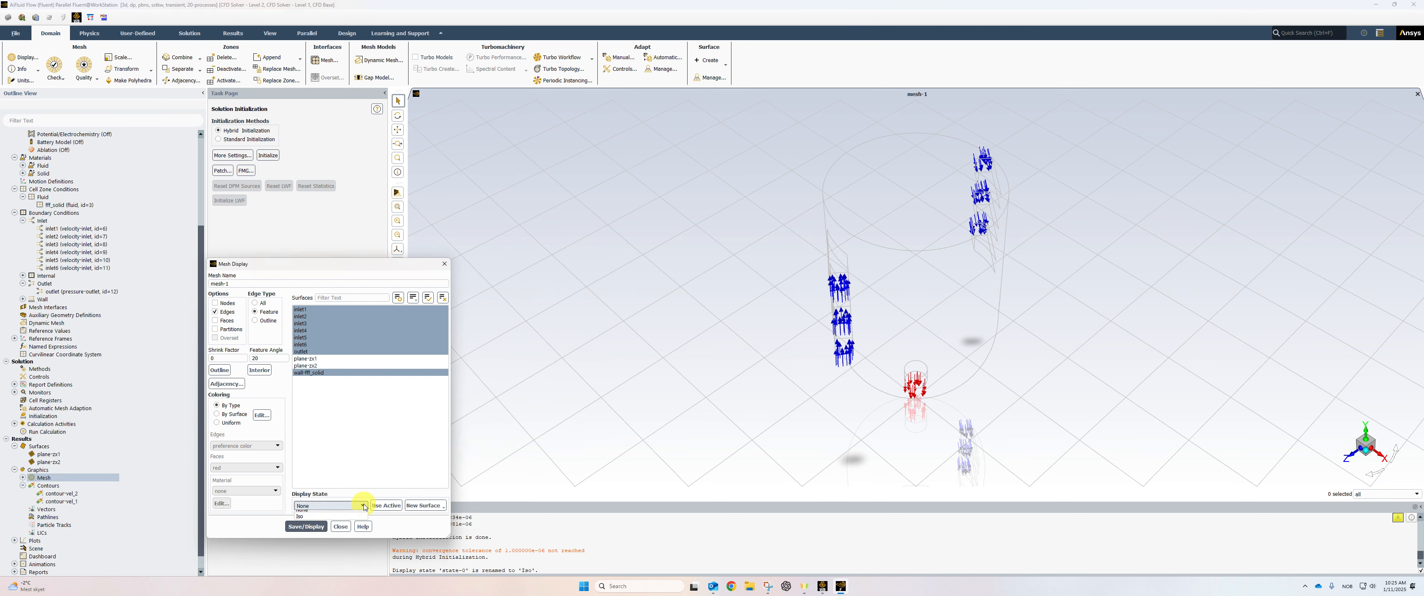
pyautogui.click(310, 517)
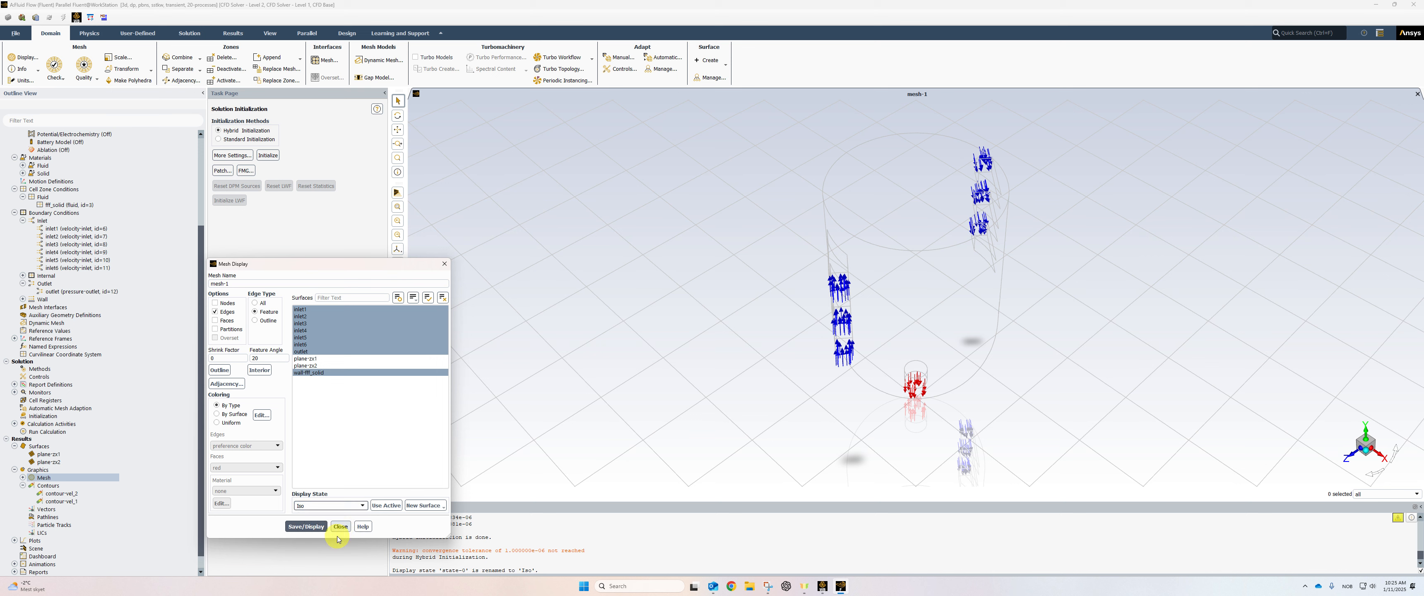
pyautogui.click(419, 330)
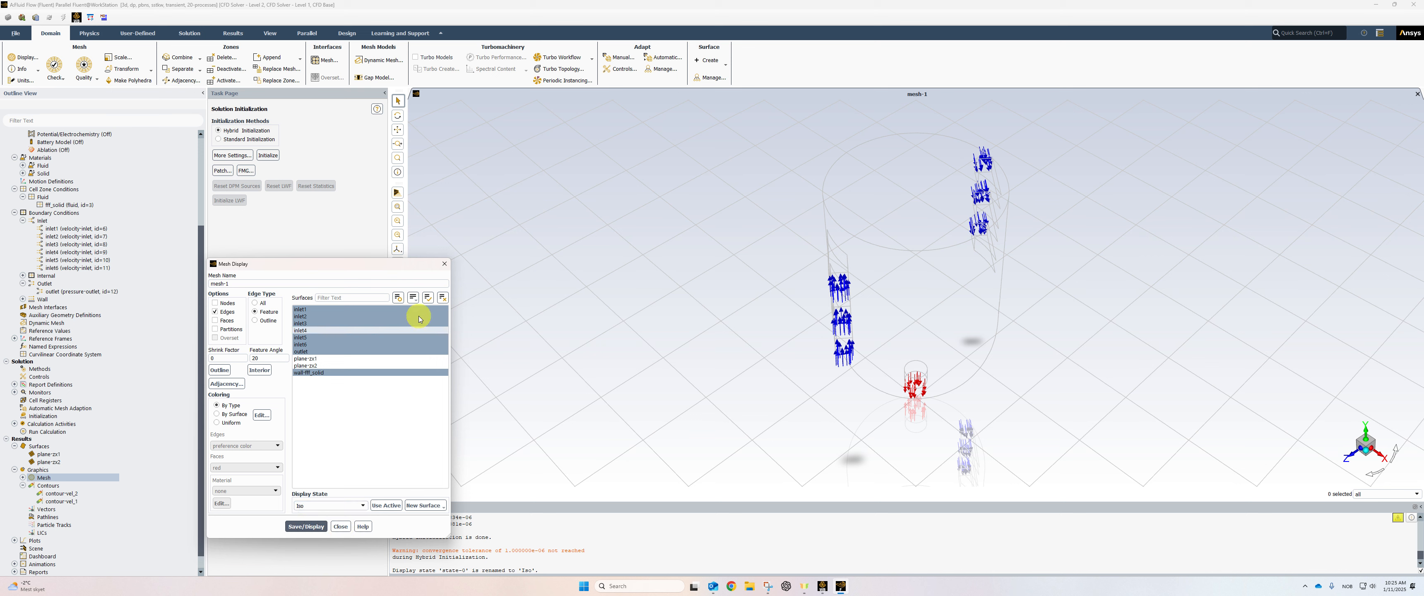
pyautogui.click(444, 264)
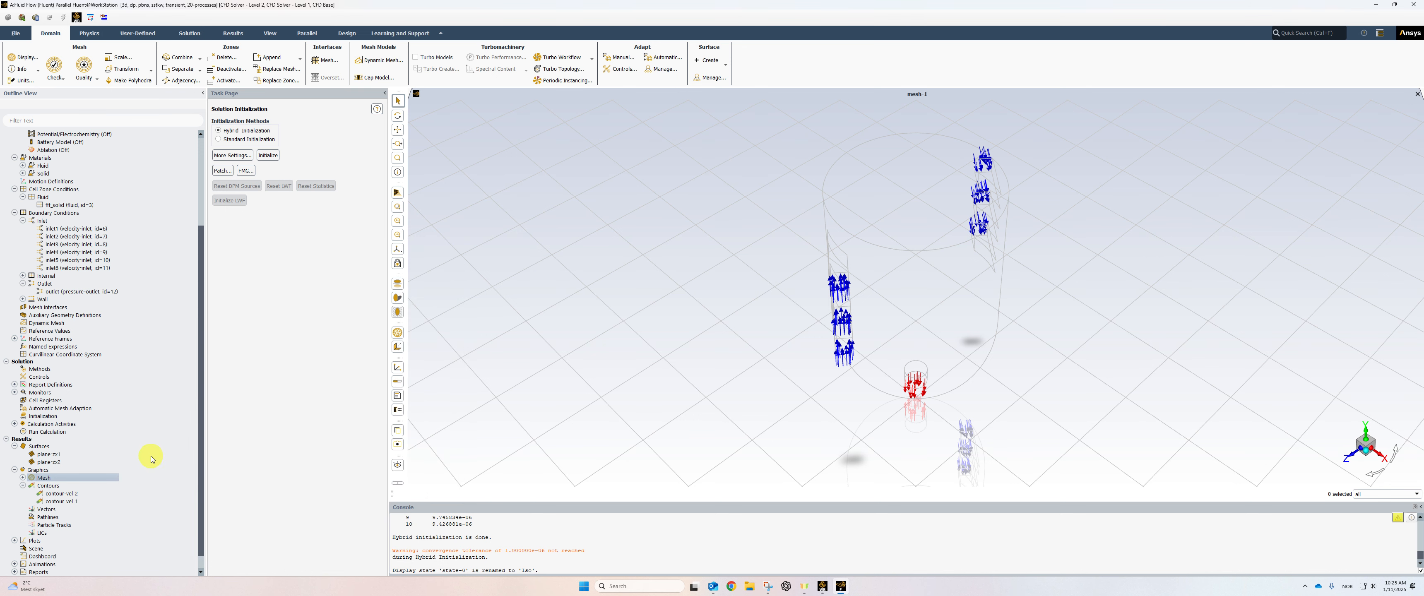
# - Start a new scene, scene-1, that includes contour-vel_1, contour-vel_2 and mesh-1
pyautogui.rightClick(41, 551)
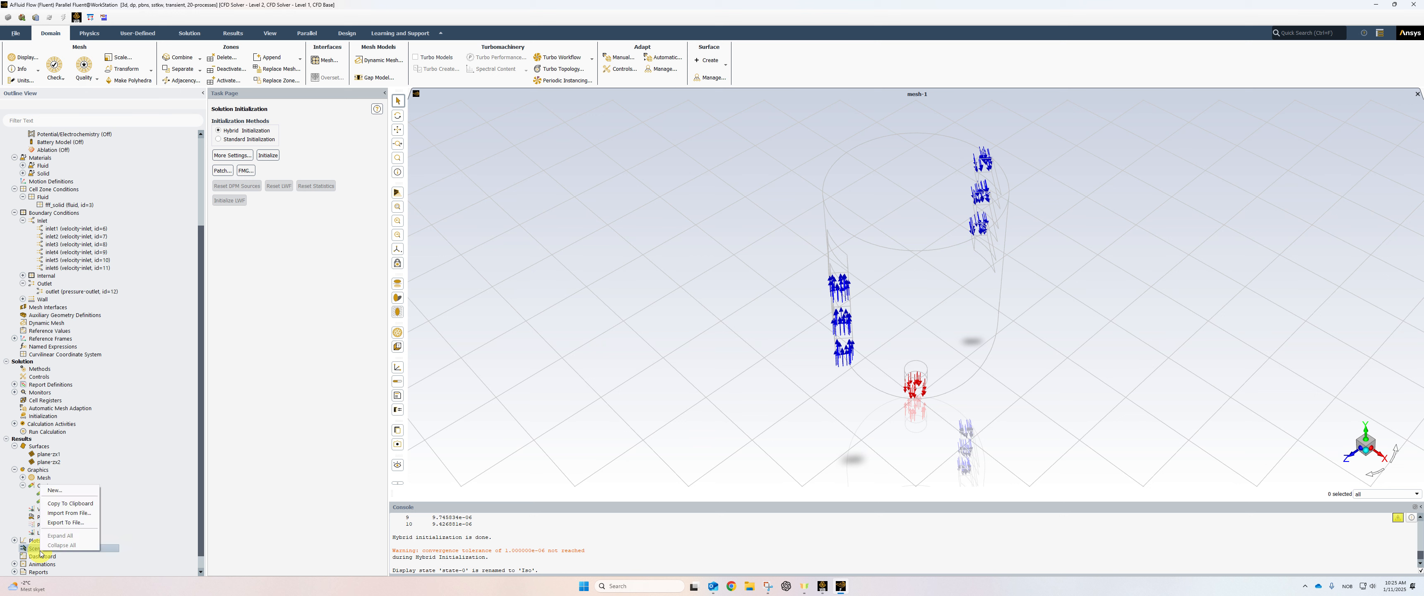
pyautogui.click(59, 491)
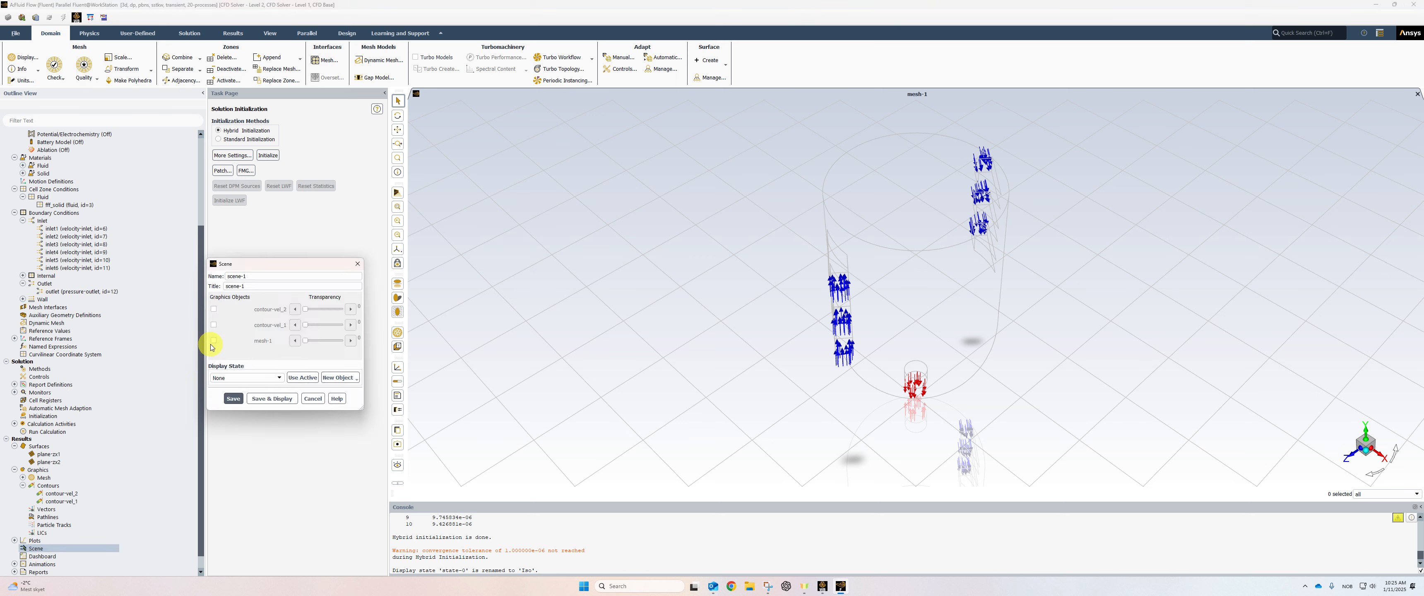
pyautogui.click(214, 340)
pyautogui.click(213, 324)
pyautogui.click(214, 310)
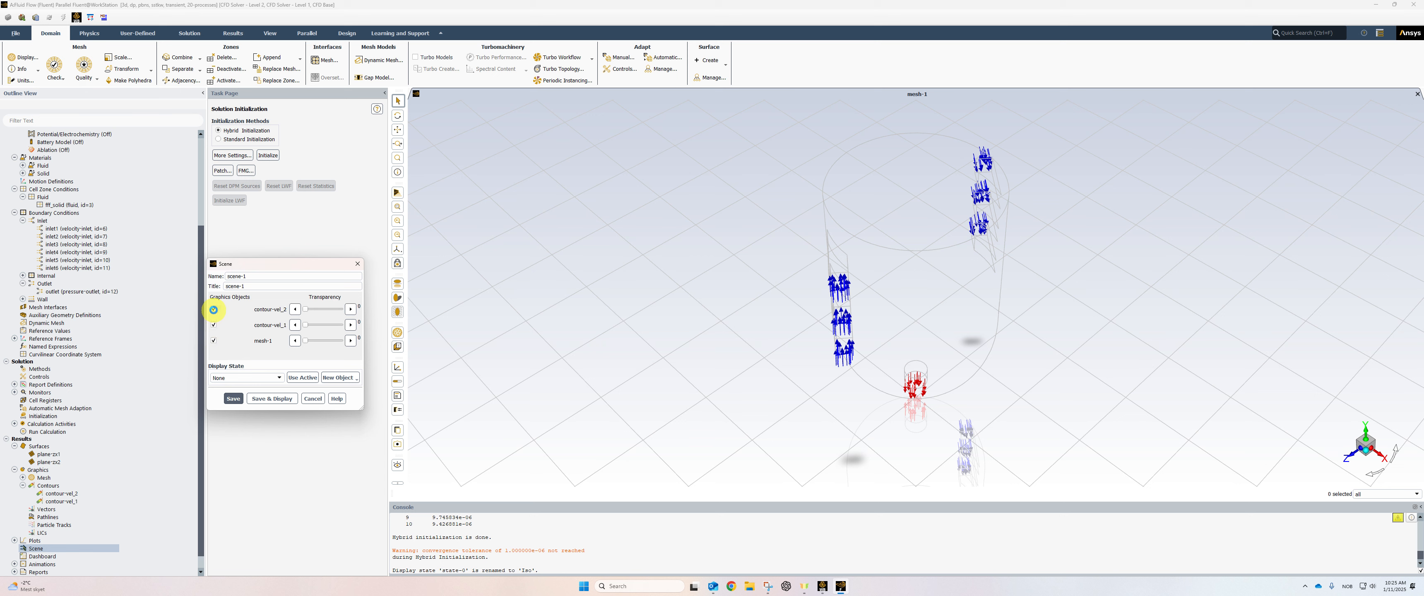
# - Apply the Iso display state to scene-1, then save and display the scene
pyautogui.click(237, 379)
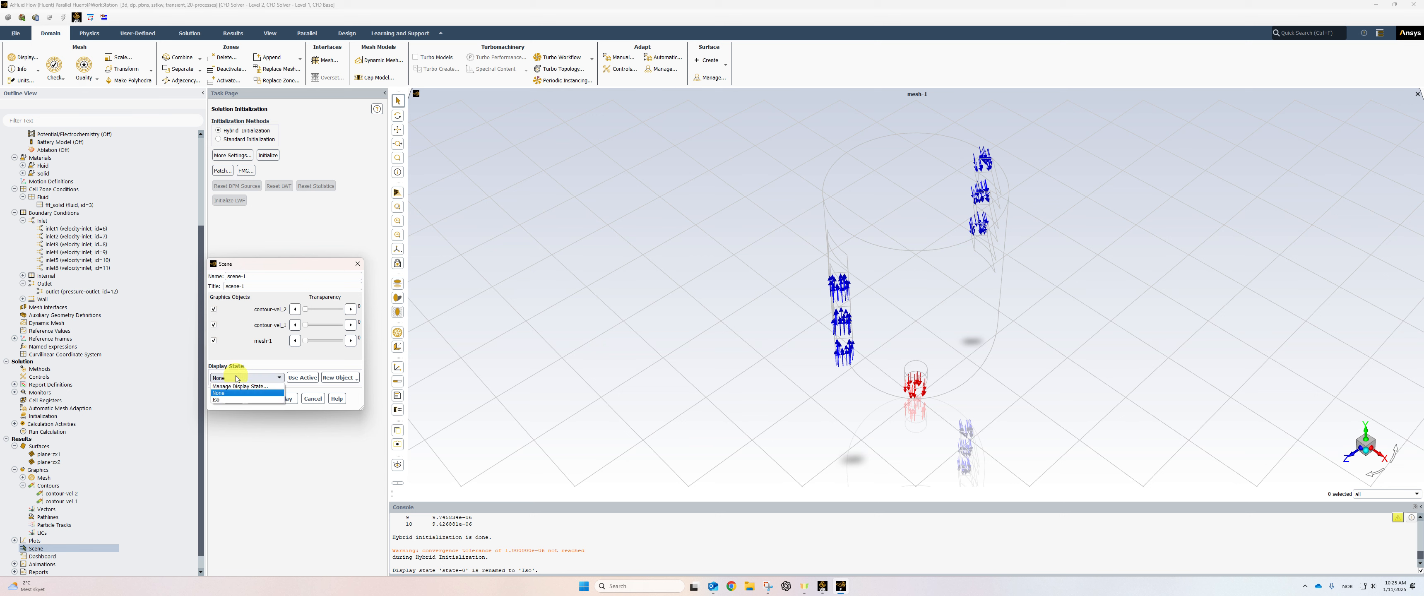
pyautogui.click(233, 399)
pyautogui.click(264, 400)
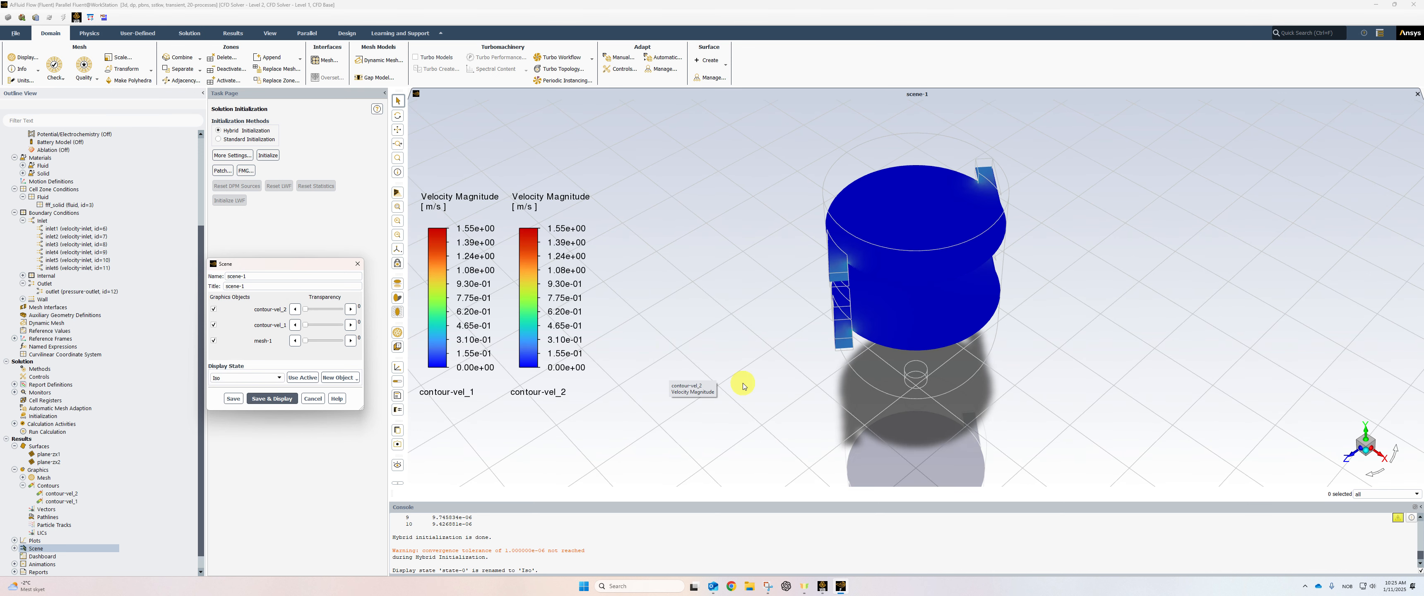
pyautogui.click(233, 399)
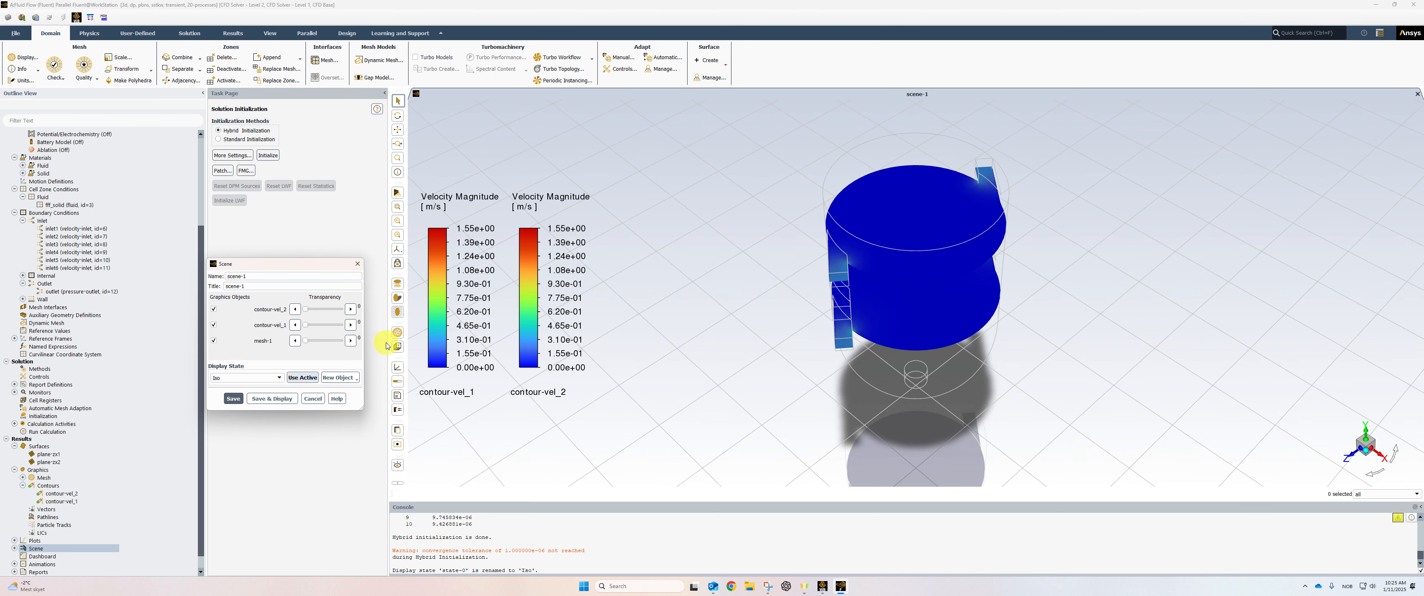
pyautogui.click(357, 264)
# - Turn off global and auto range for contour-vel_2, set its maximum to 0.35 m/s, and save and display it
pyautogui.click(65, 494)
pyautogui.doubleClick(69, 495)
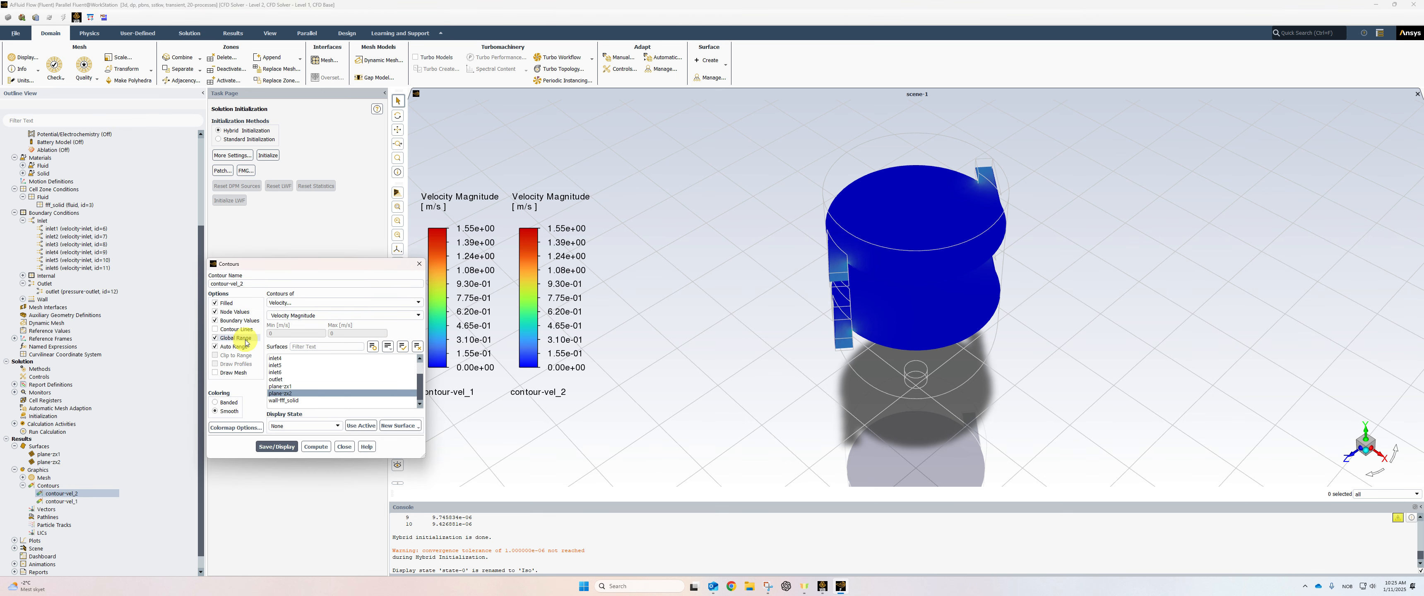
pyautogui.click(246, 339)
pyautogui.moveTo(470, 239)
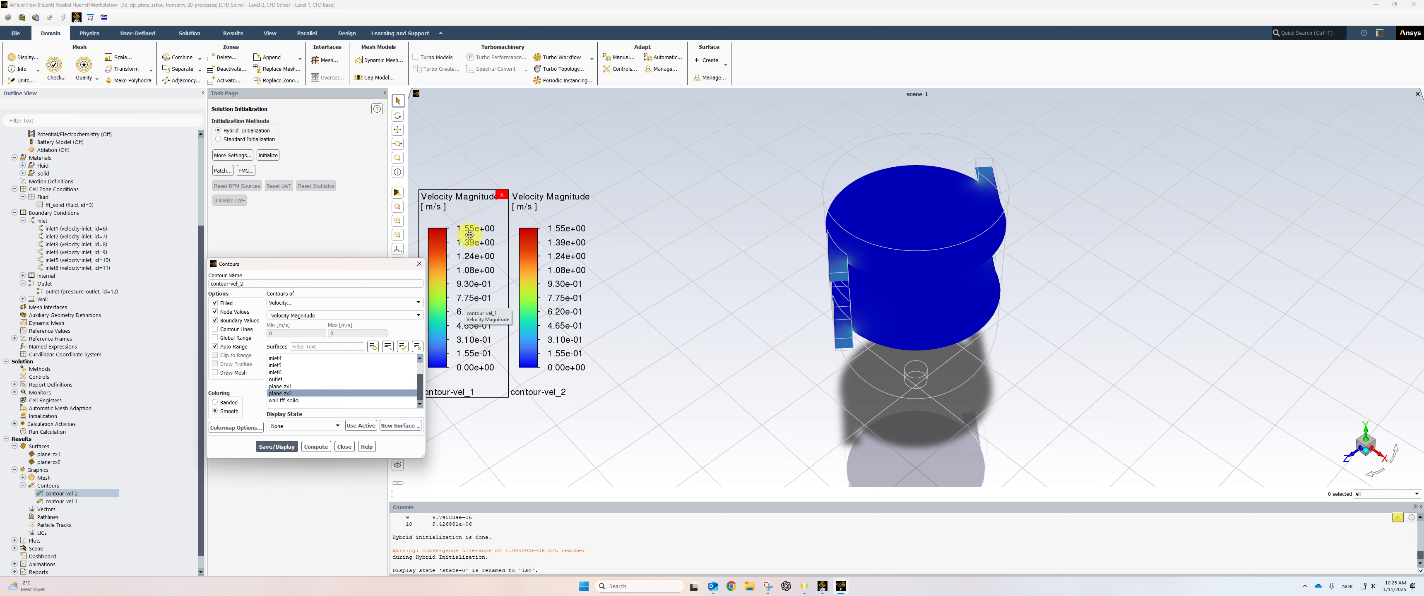
pyautogui.click(215, 346)
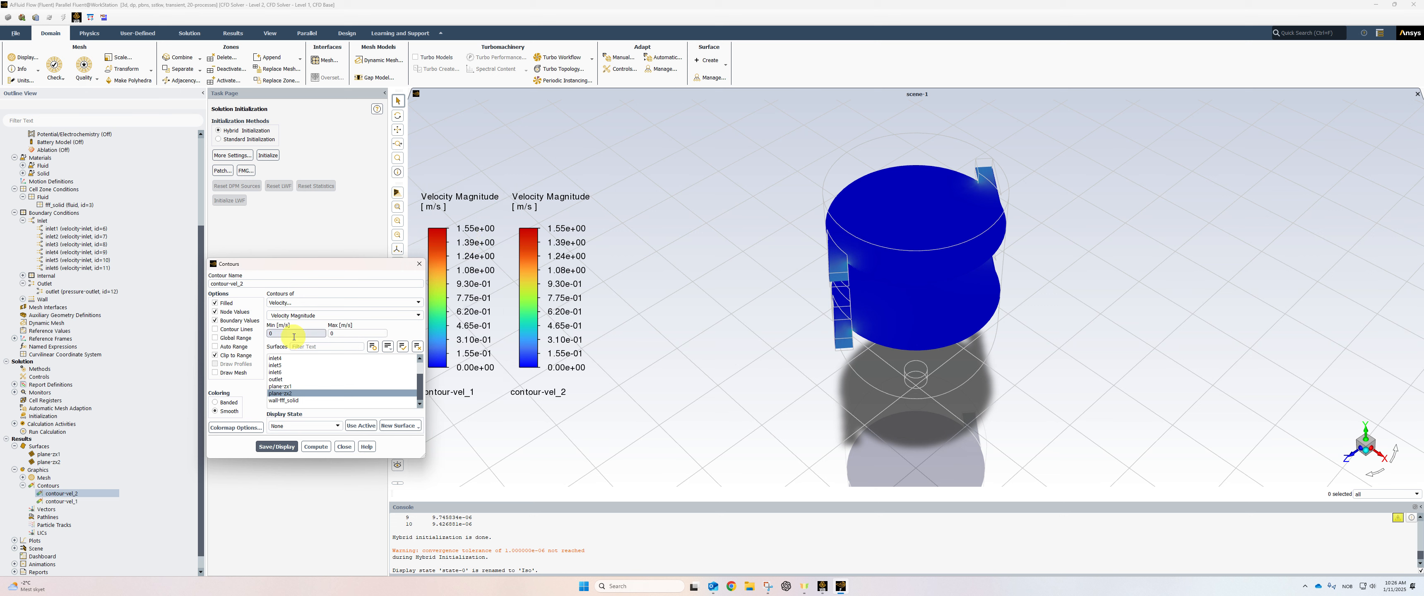
pyautogui.click(345, 334)
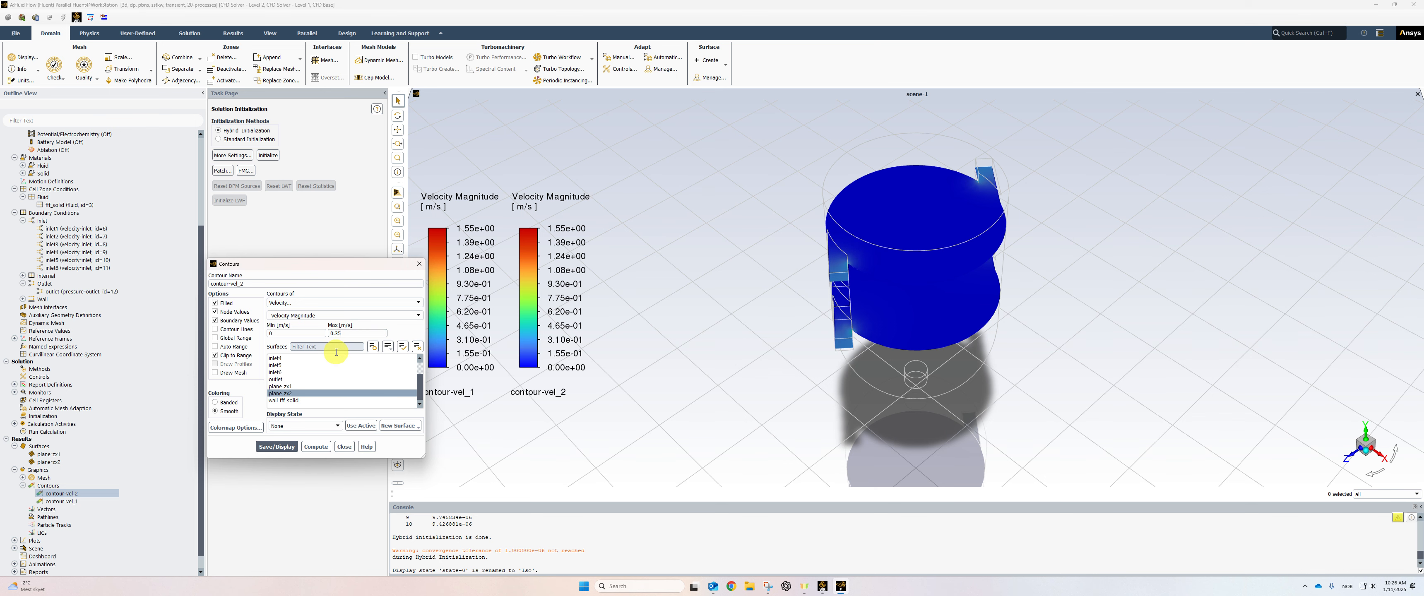
pyautogui.click(281, 446)
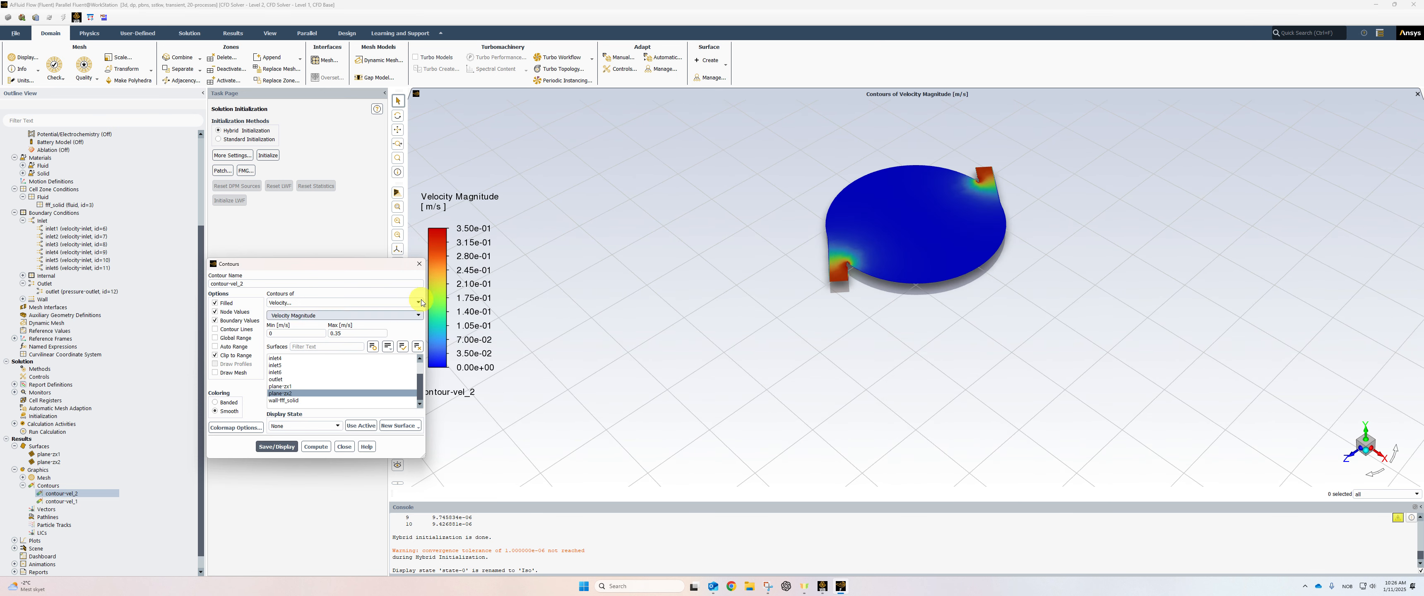
pyautogui.click(419, 264)
# - Turn off global and auto range for contour-vel_1, set its maximum to 0.35 m/s, and save and display it
pyautogui.click(62, 501)
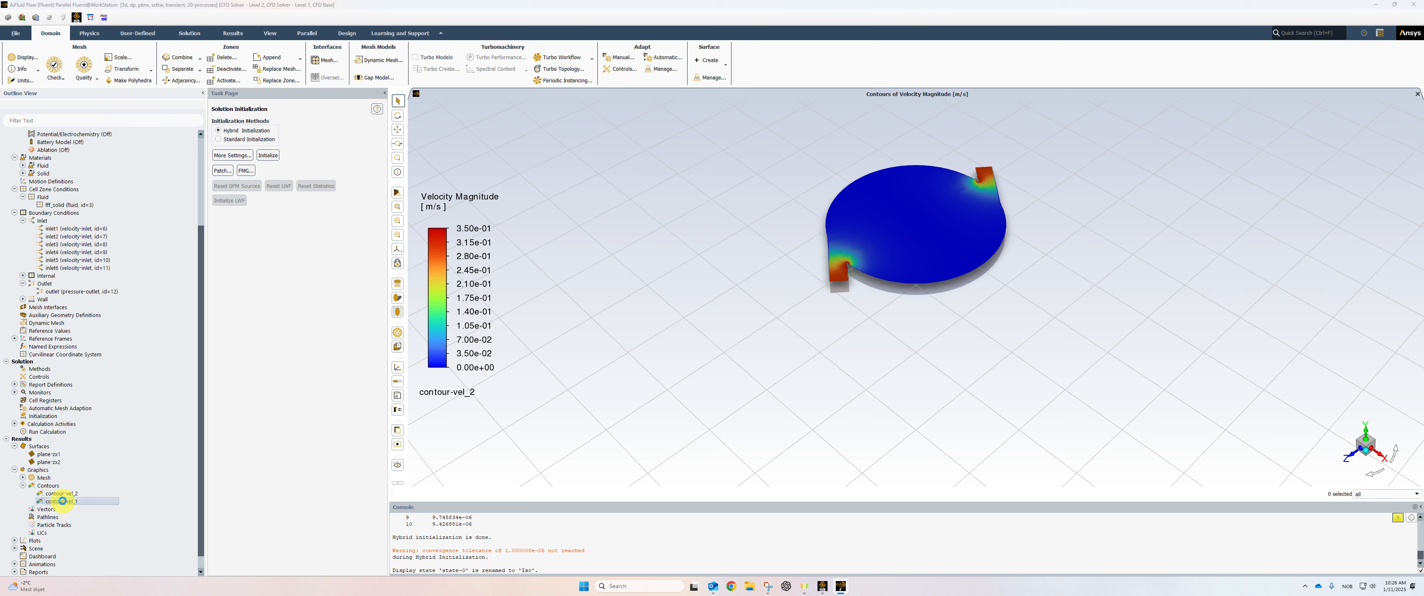
pyautogui.doubleClick(62, 501)
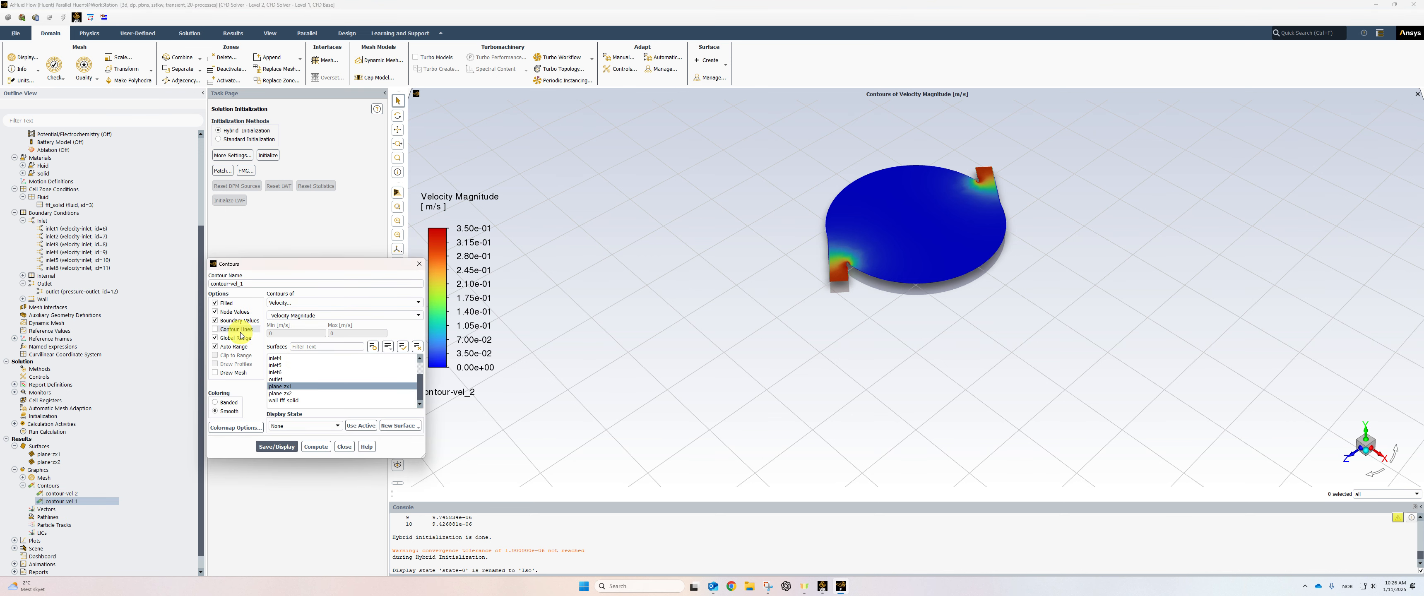
pyautogui.click(231, 349)
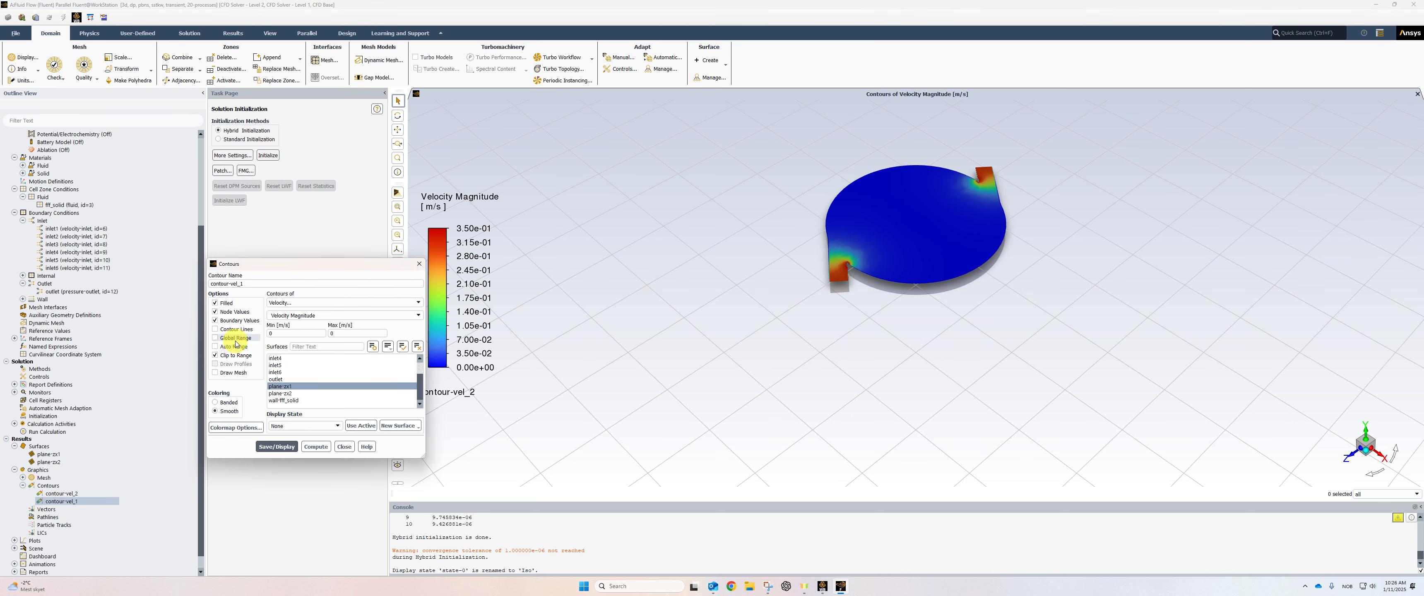
pyautogui.doubleClick(338, 335)
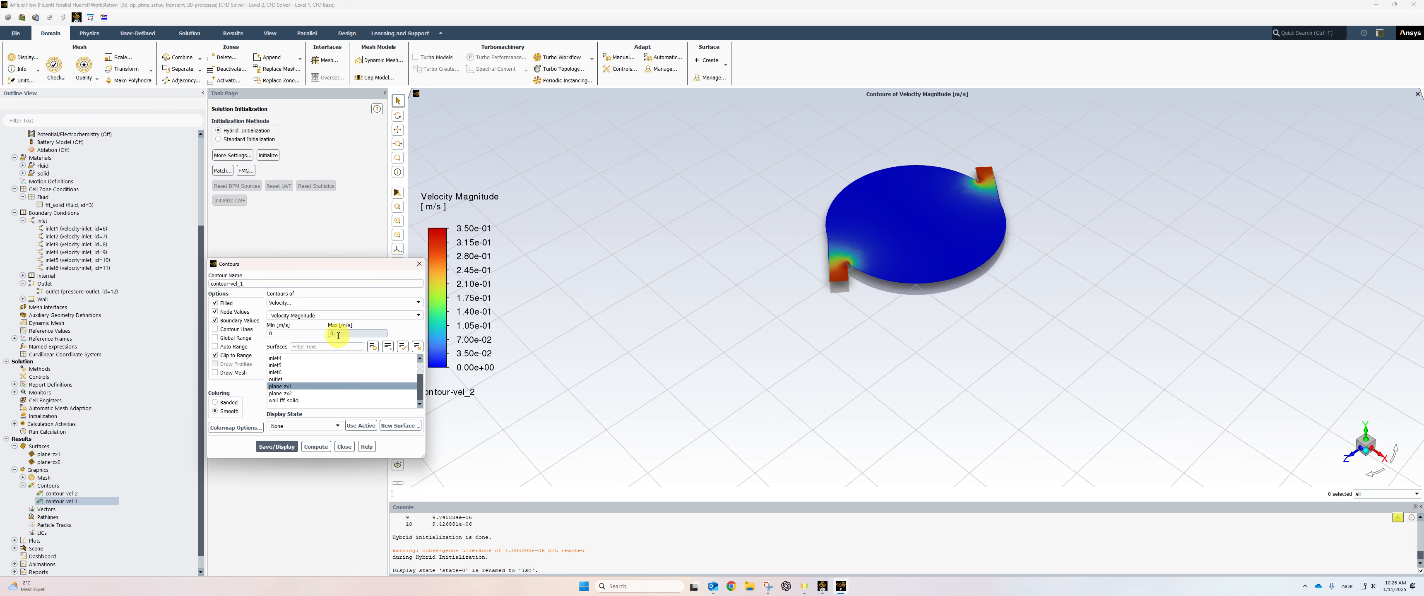
pyautogui.click(275, 447)
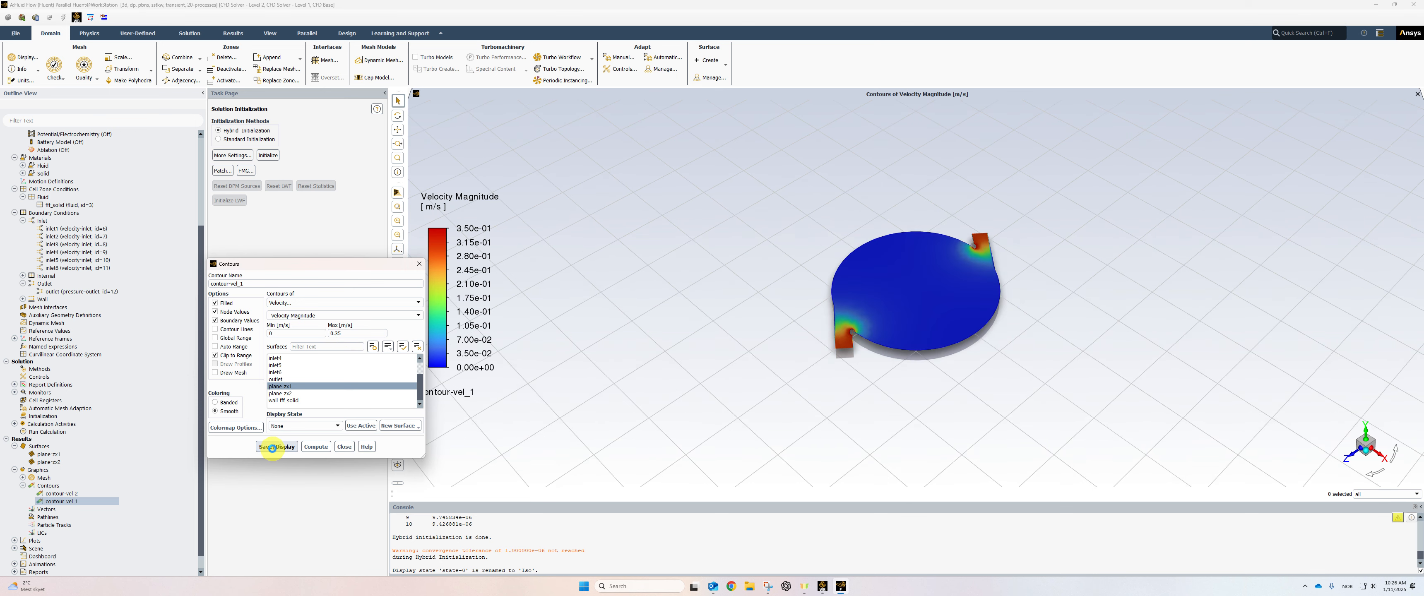
pyautogui.click(419, 265)
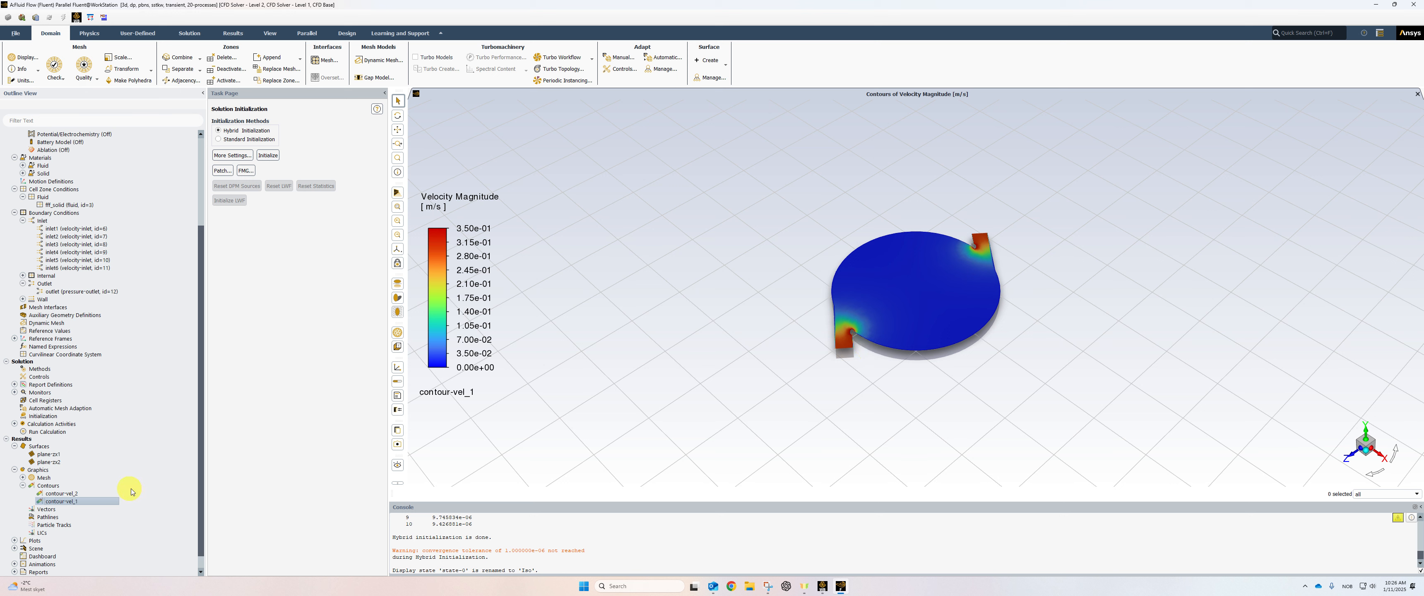
# - Save and redisplay scene-1 with the updated velocity contour ranges
pyautogui.doubleClick(17, 550)
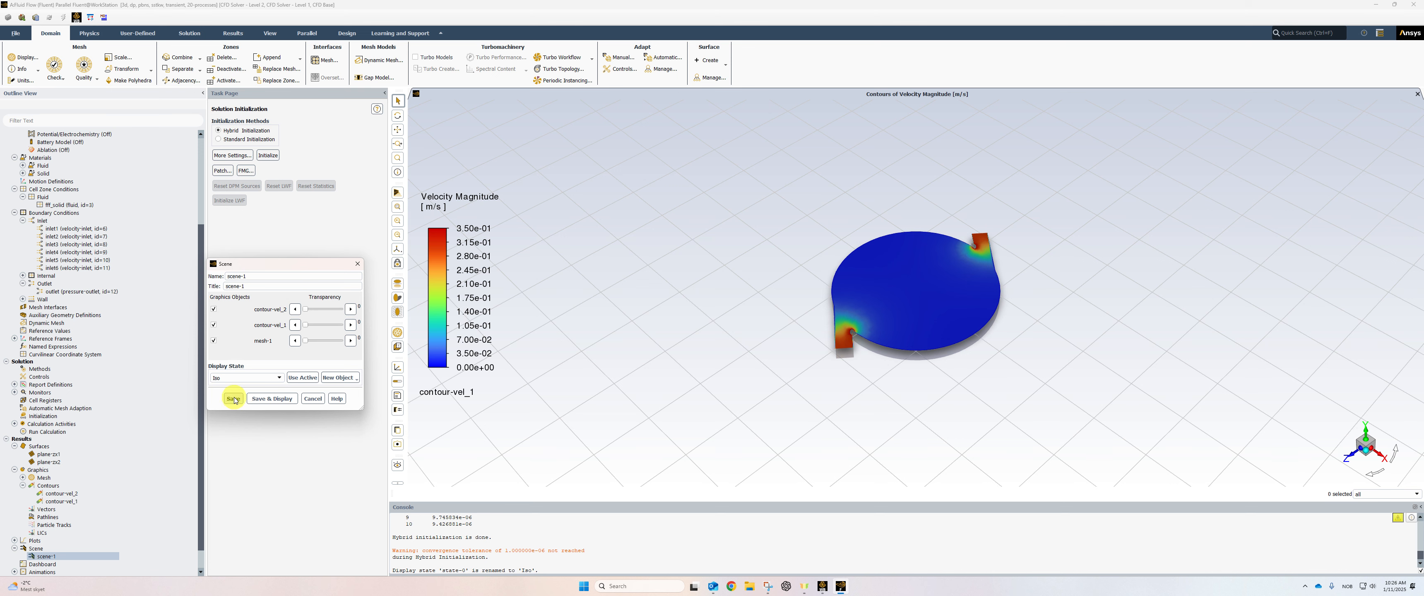
pyautogui.click(268, 398)
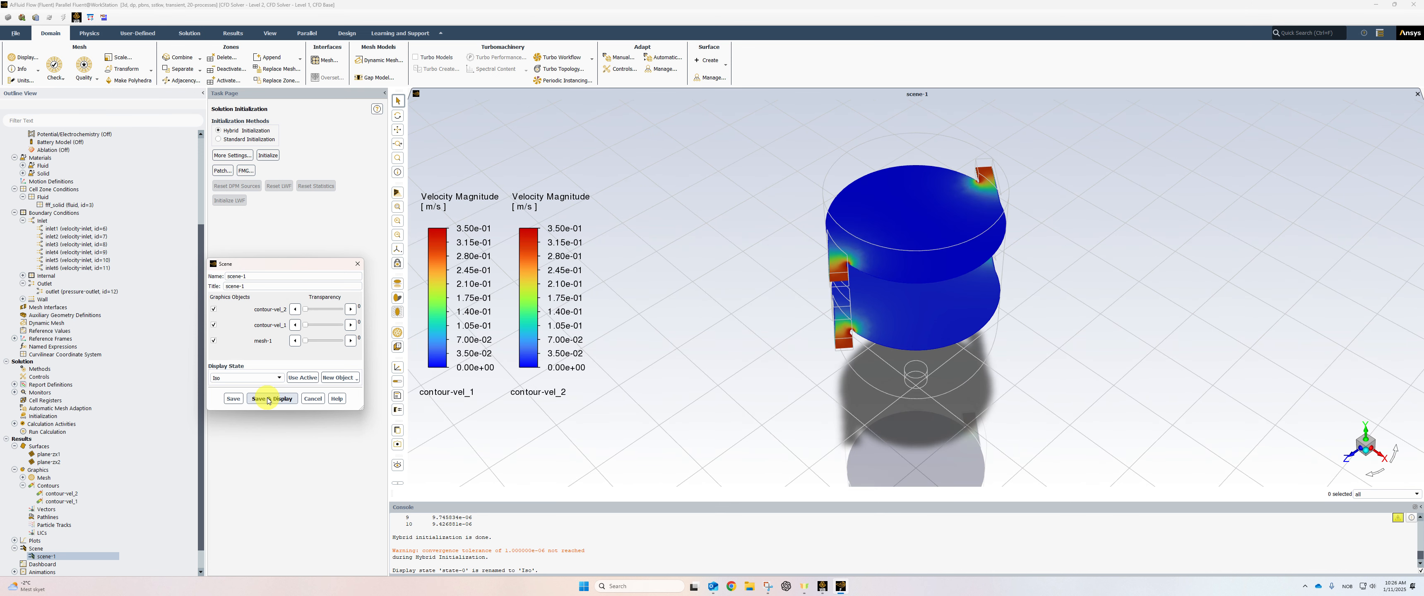
pyautogui.click(357, 265)
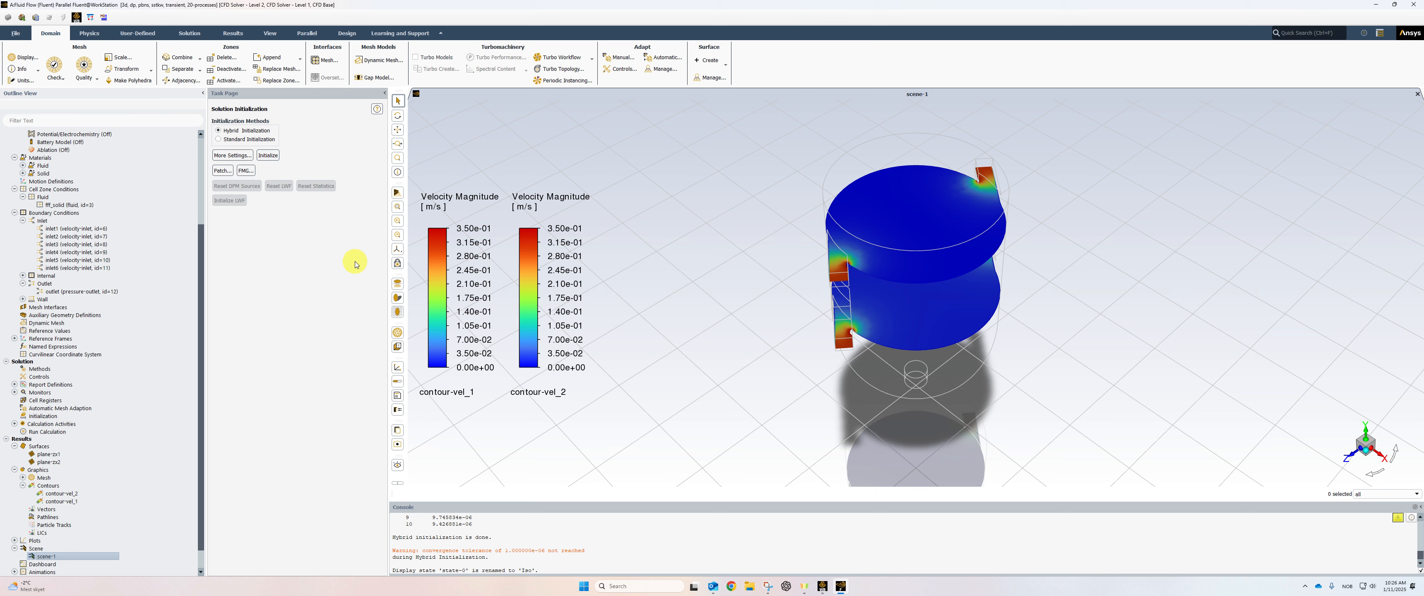
# - Define a solution animation named animation-1 that records scene-1 by time step as HSF files
pyautogui.click(15, 425)
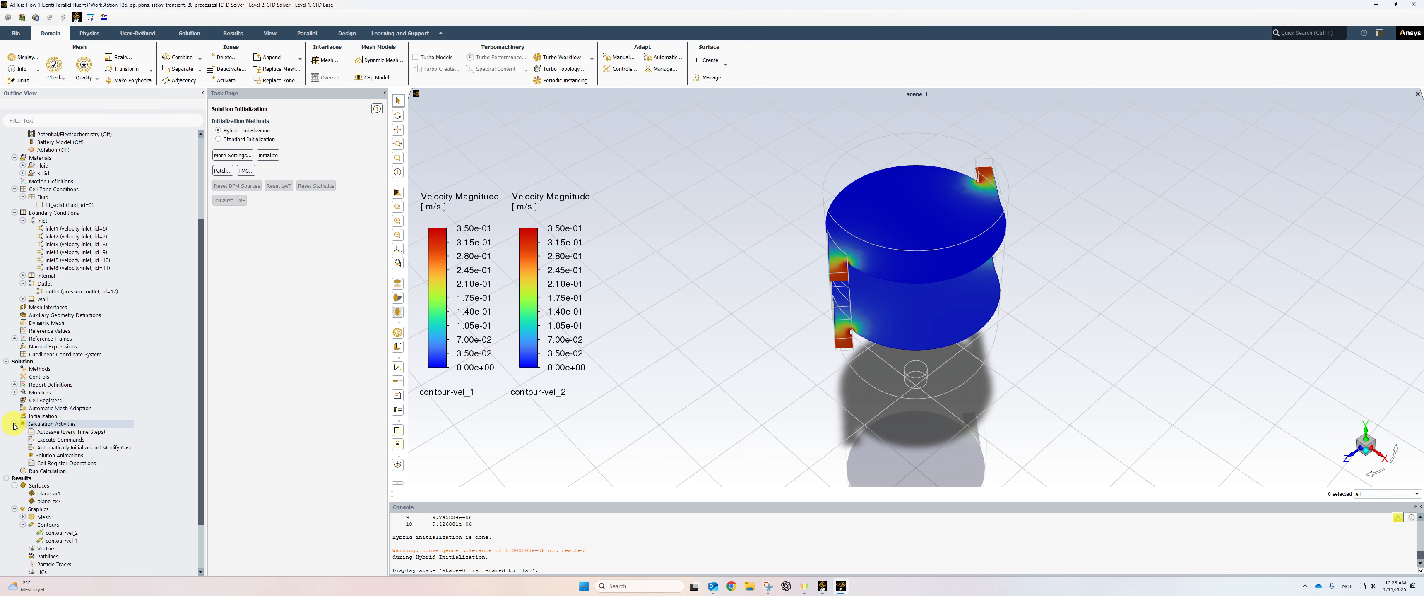
pyautogui.doubleClick(60, 461)
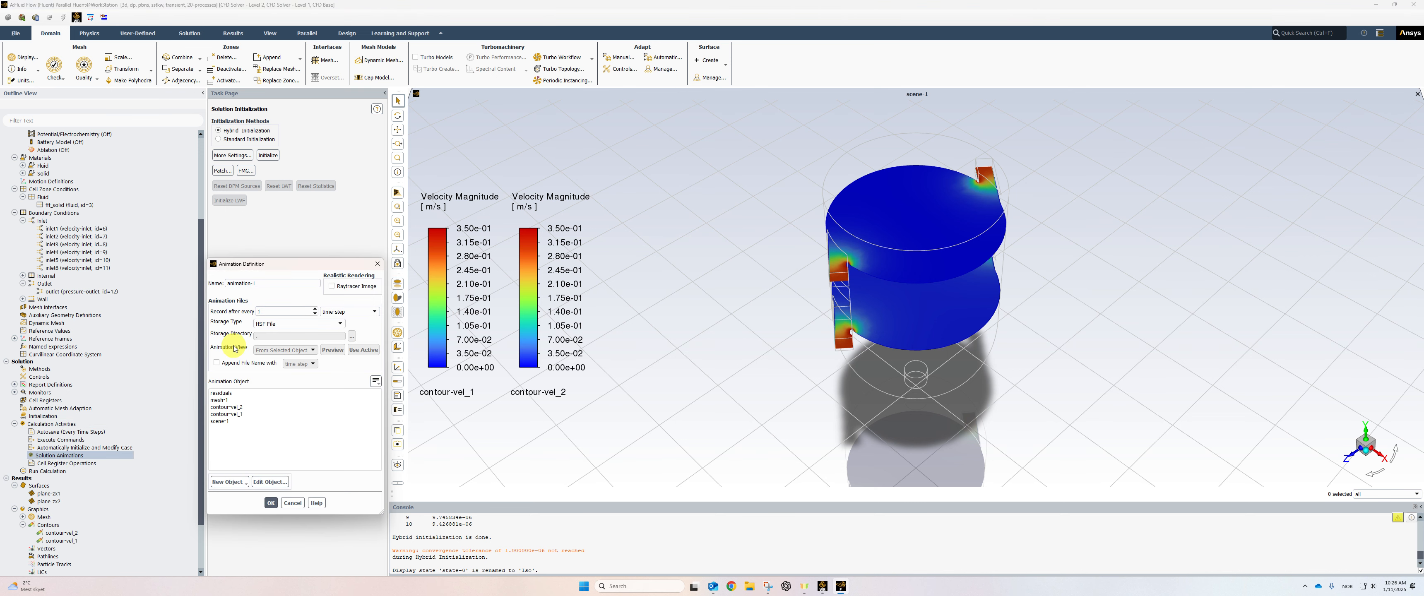
pyautogui.click(219, 423)
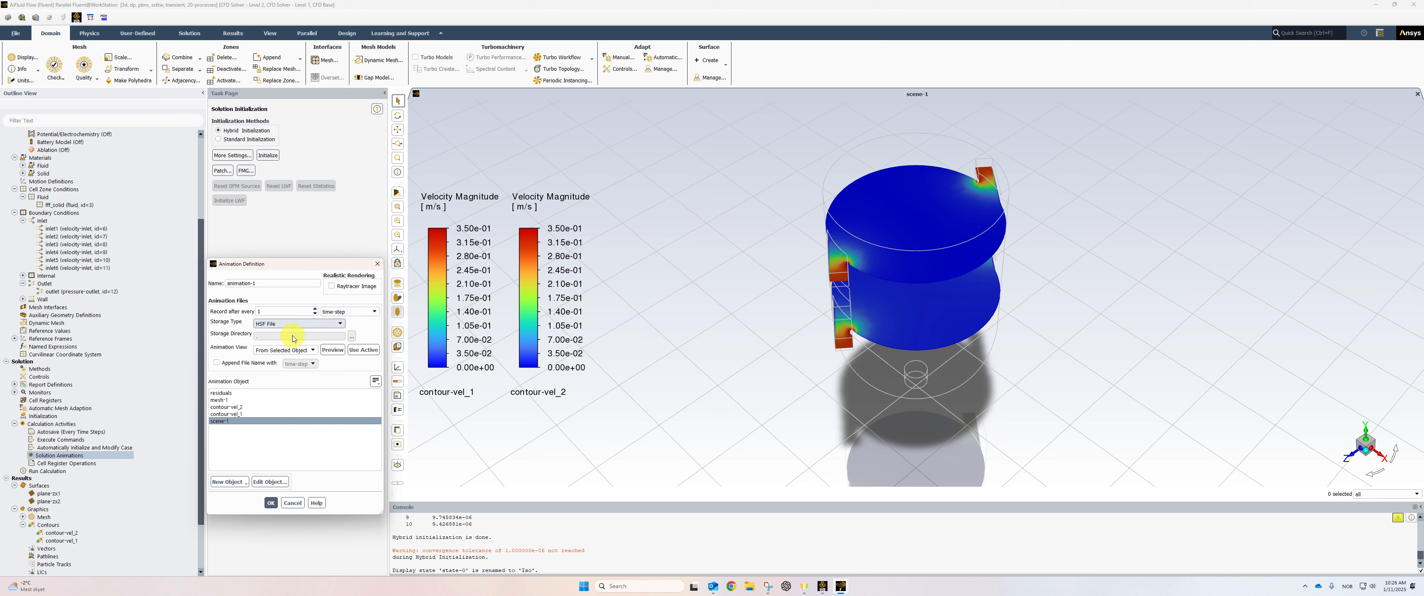
pyautogui.click(272, 502)
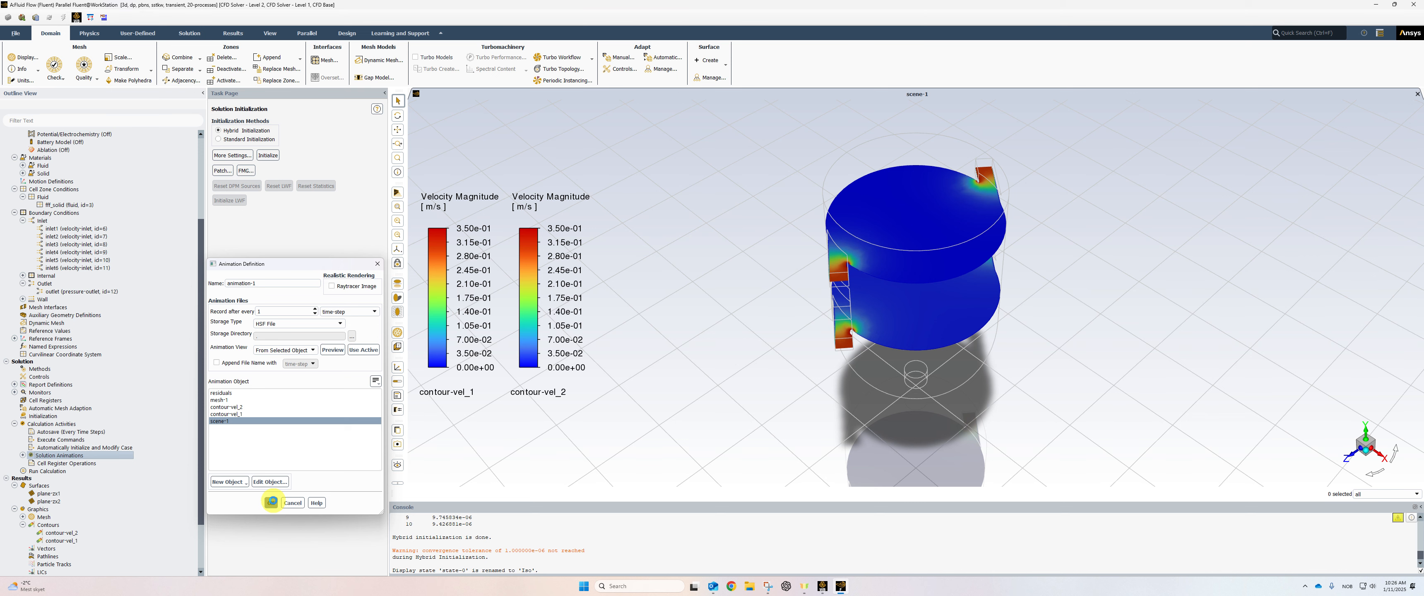
# - Configure the run for 200 time steps of 0.5 s with a reporting interval of 20, and run the calculation to completion
pyautogui.click(23, 455)
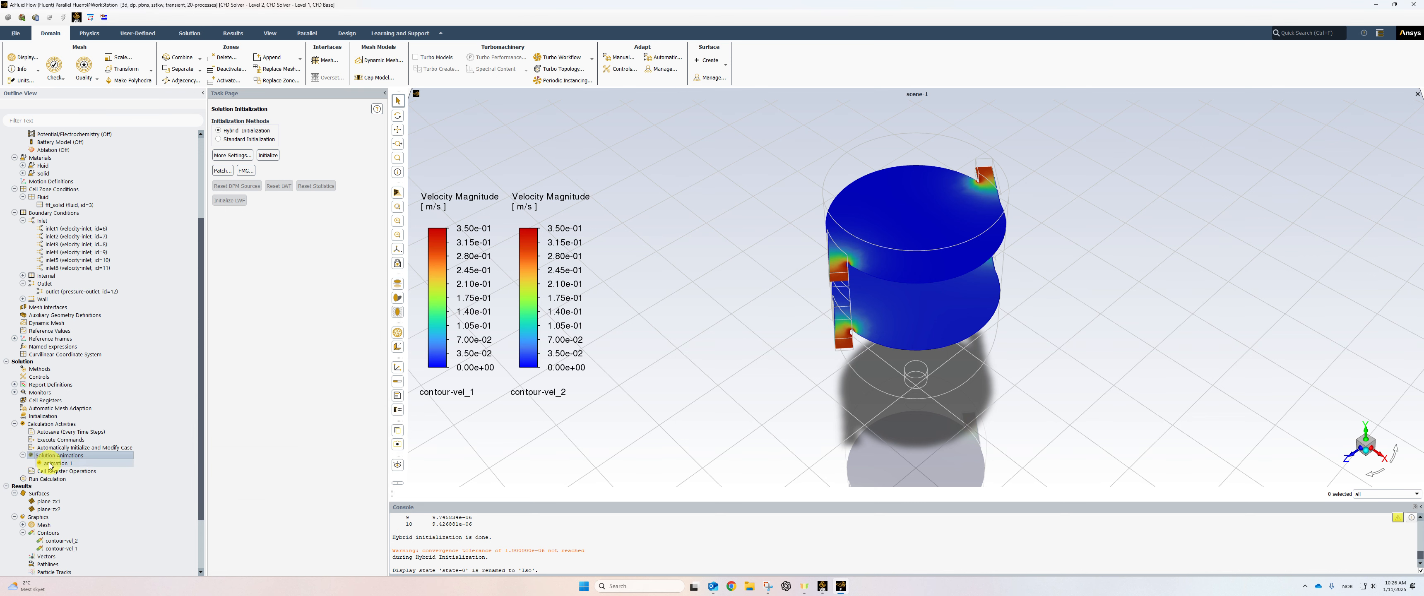
pyautogui.click(940, 223)
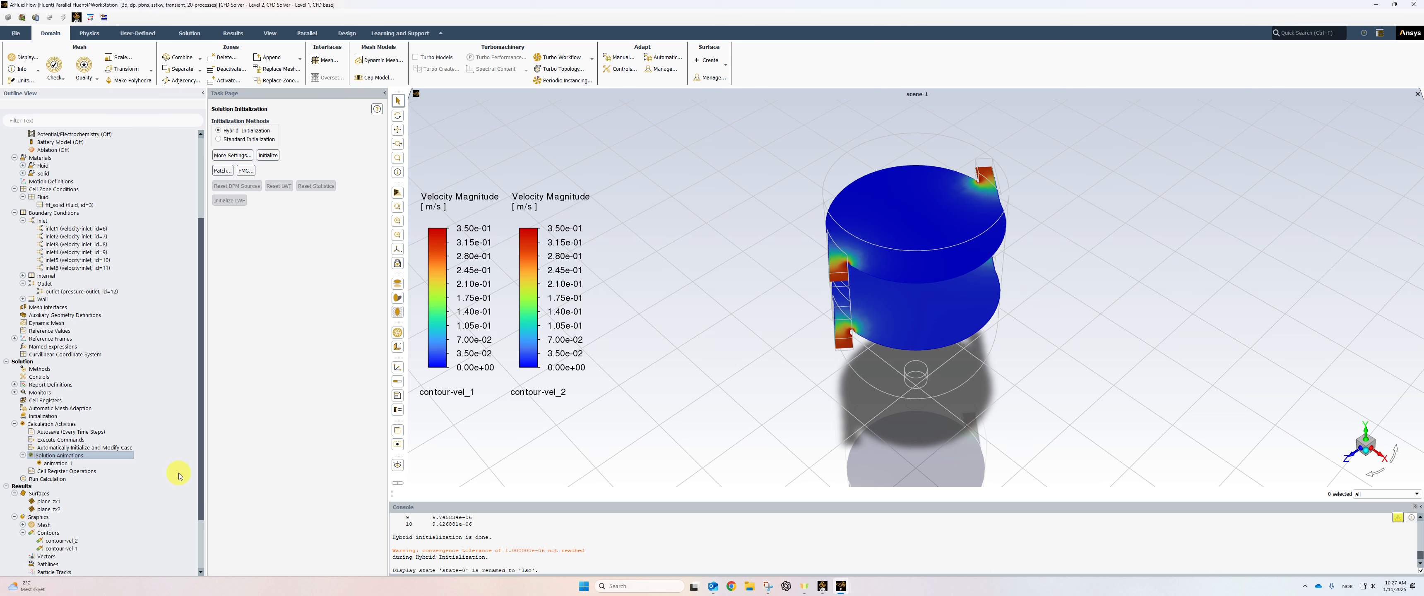
pyautogui.click(59, 478)
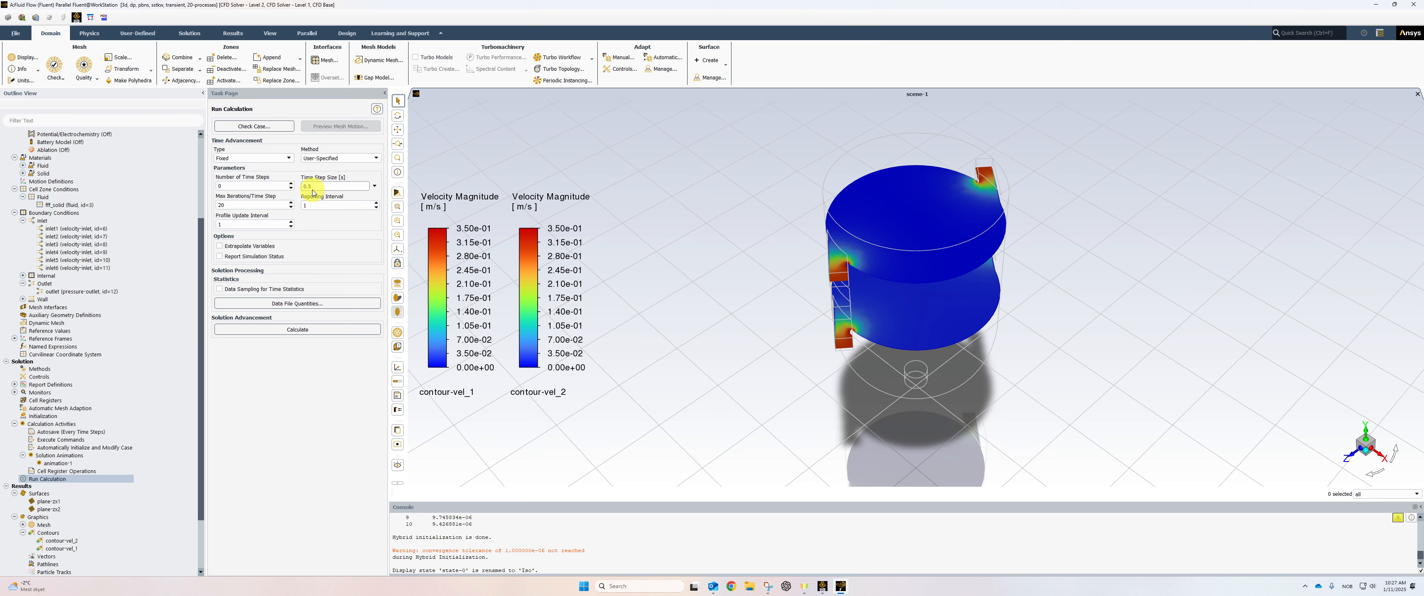
pyautogui.doubleClick(260, 187)
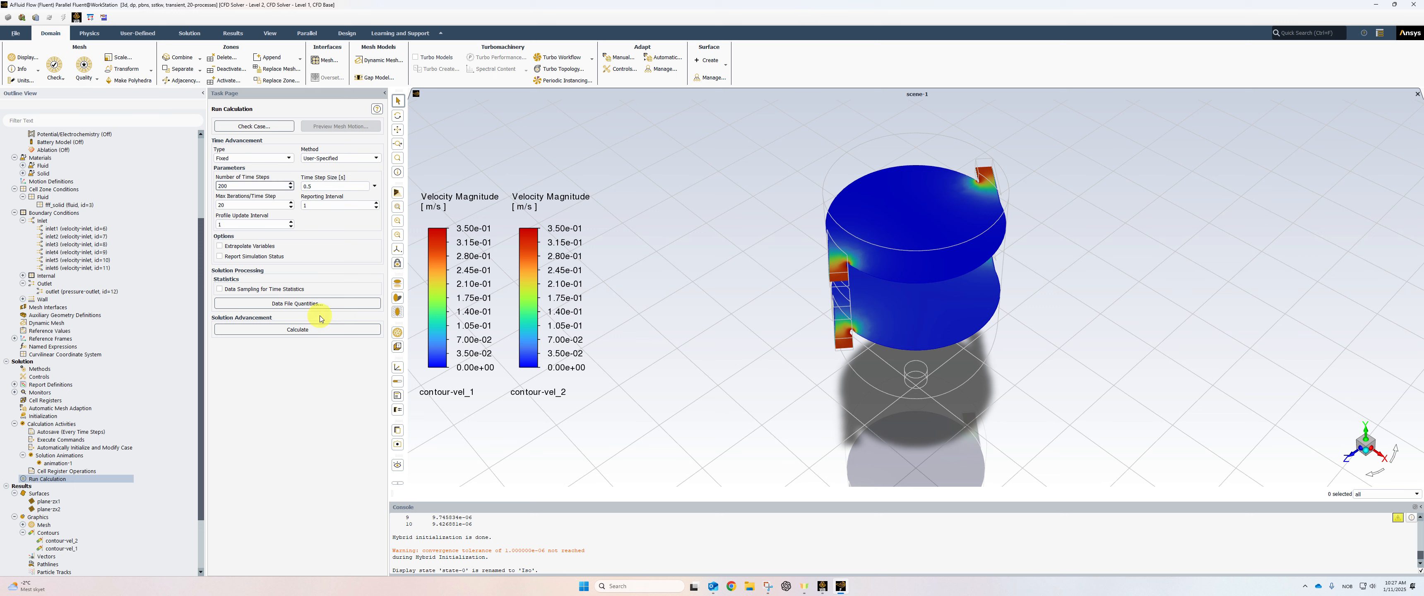
pyautogui.doubleClick(340, 205)
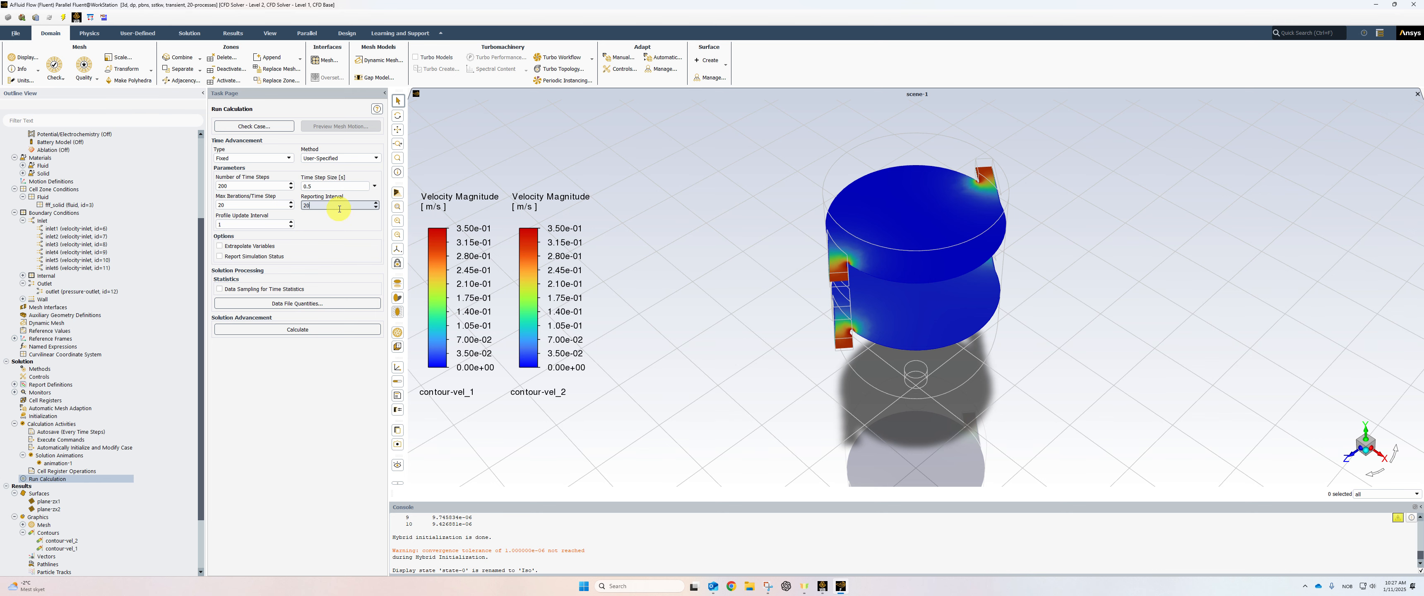
pyautogui.click(302, 329)
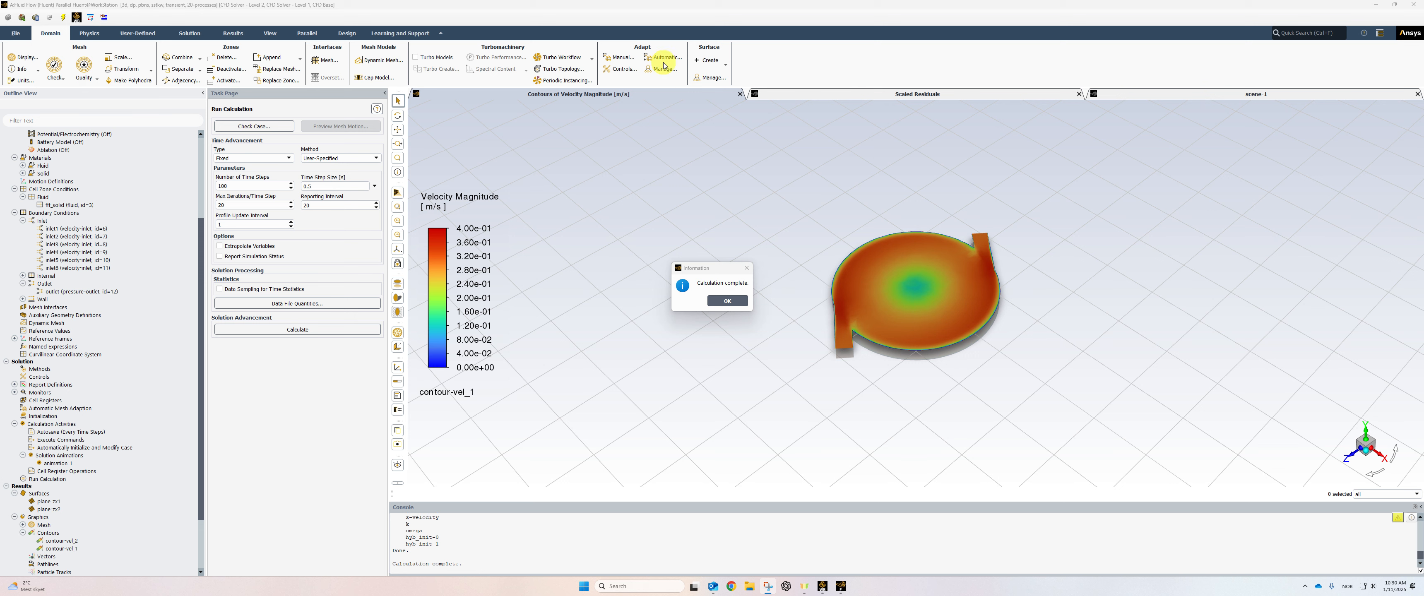
pyautogui.click(730, 303)
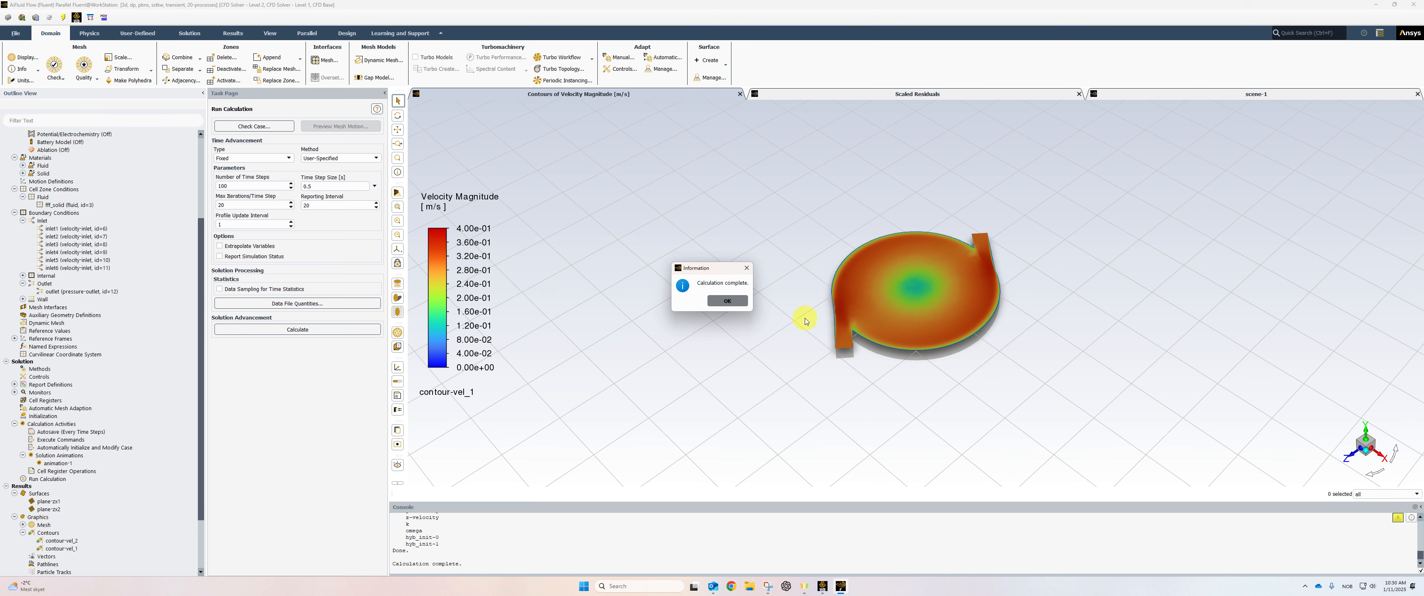
pyautogui.click(728, 301)
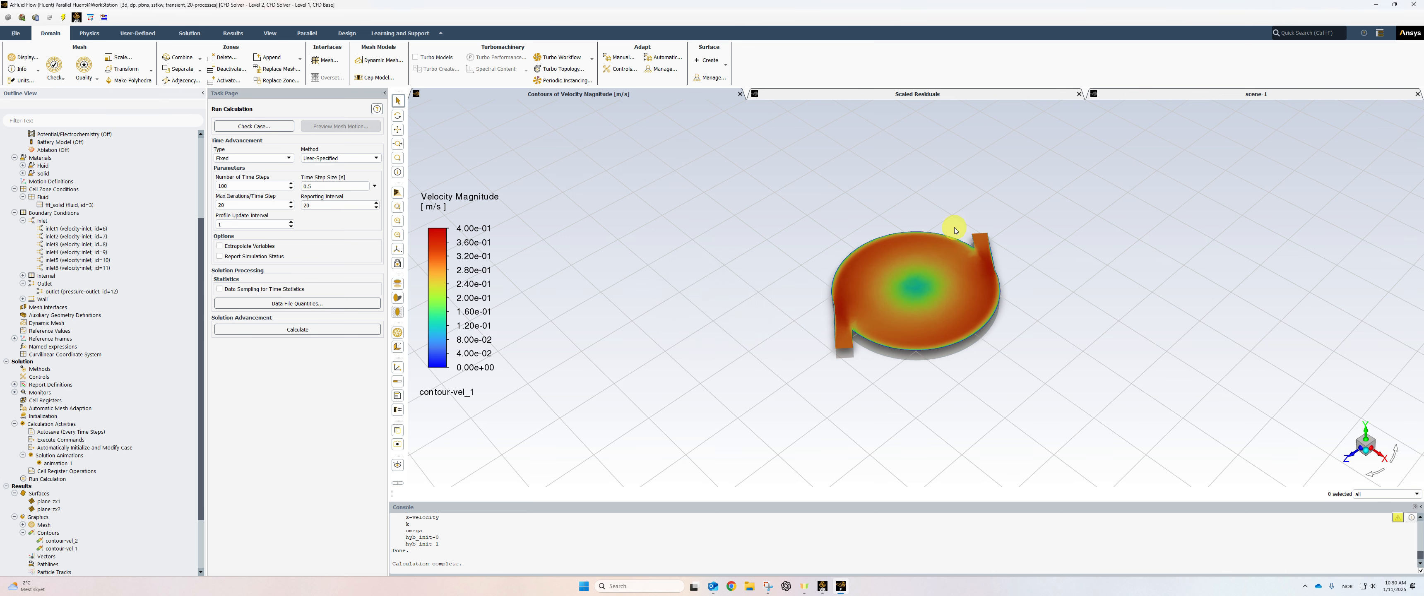
# - Show scene-1 and play back animation-1, then slightly reduce the replay speed and play it again
pyautogui.click(1212, 96)
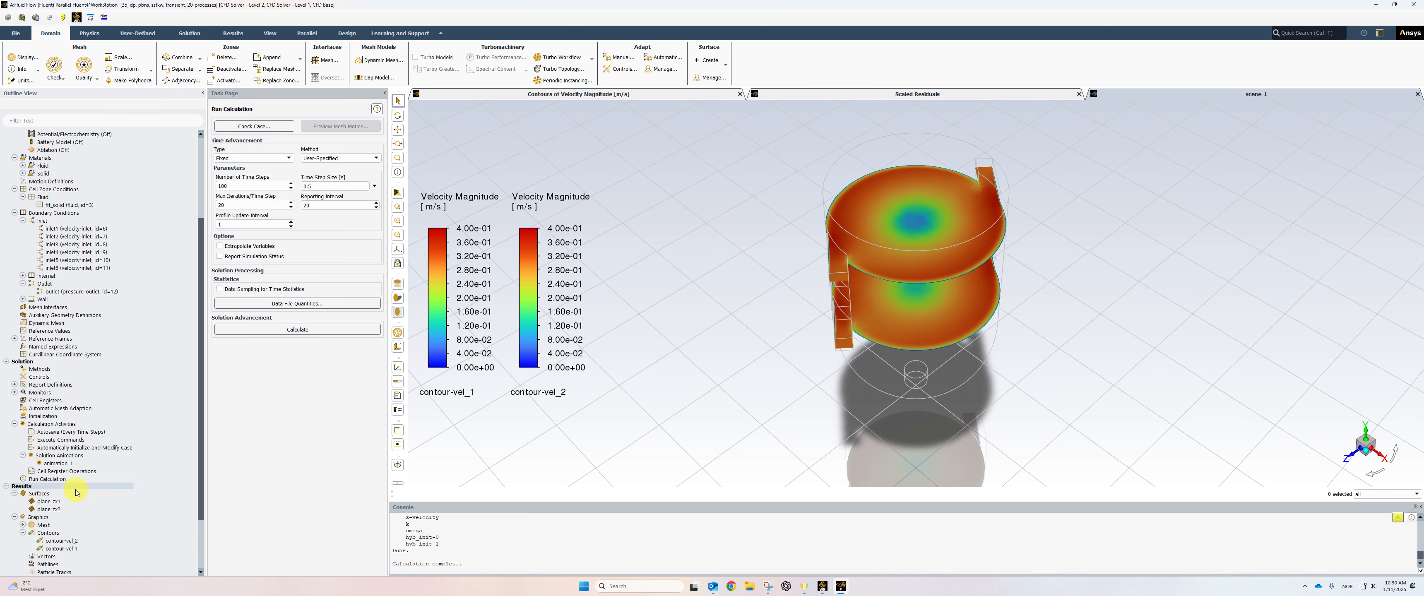
pyautogui.scroll(-3, 70, 497)
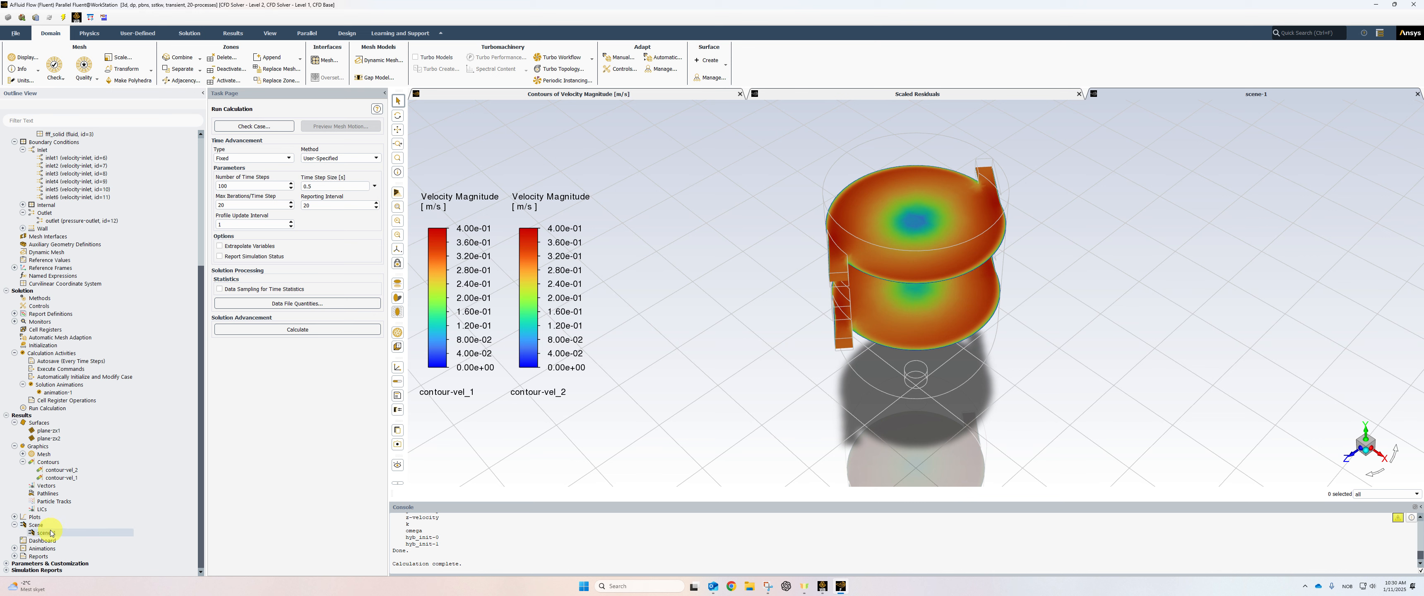
pyautogui.click(15, 549)
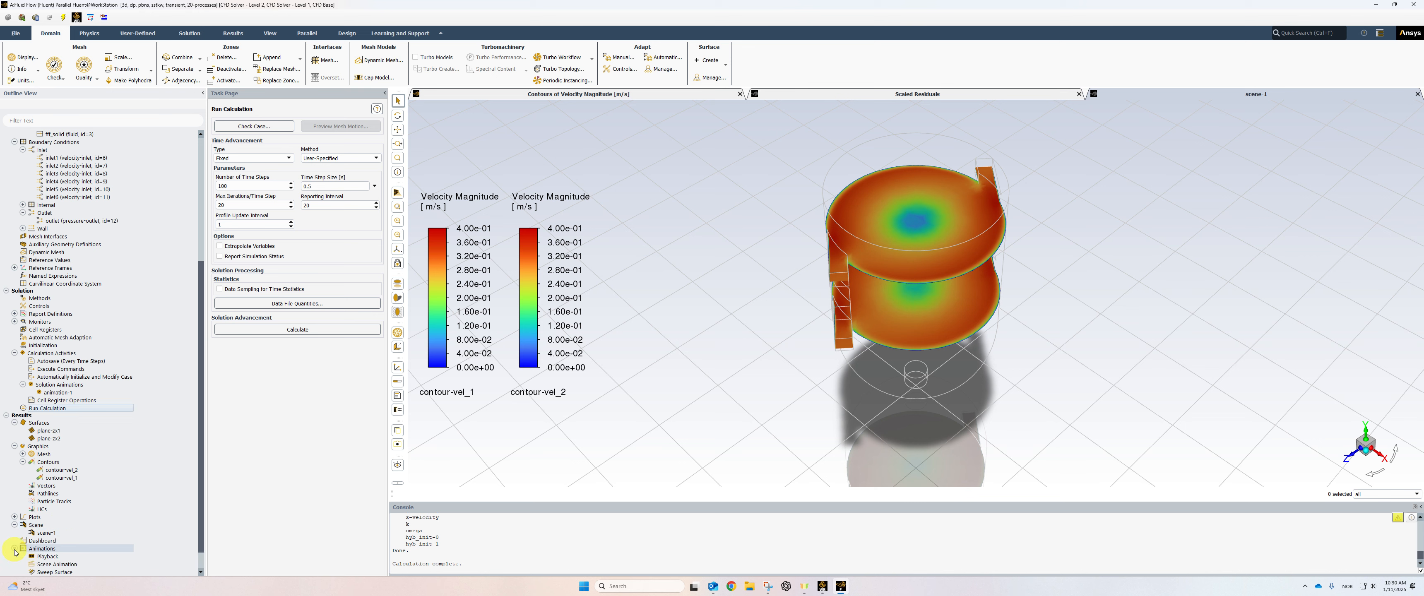
pyautogui.click(36, 559)
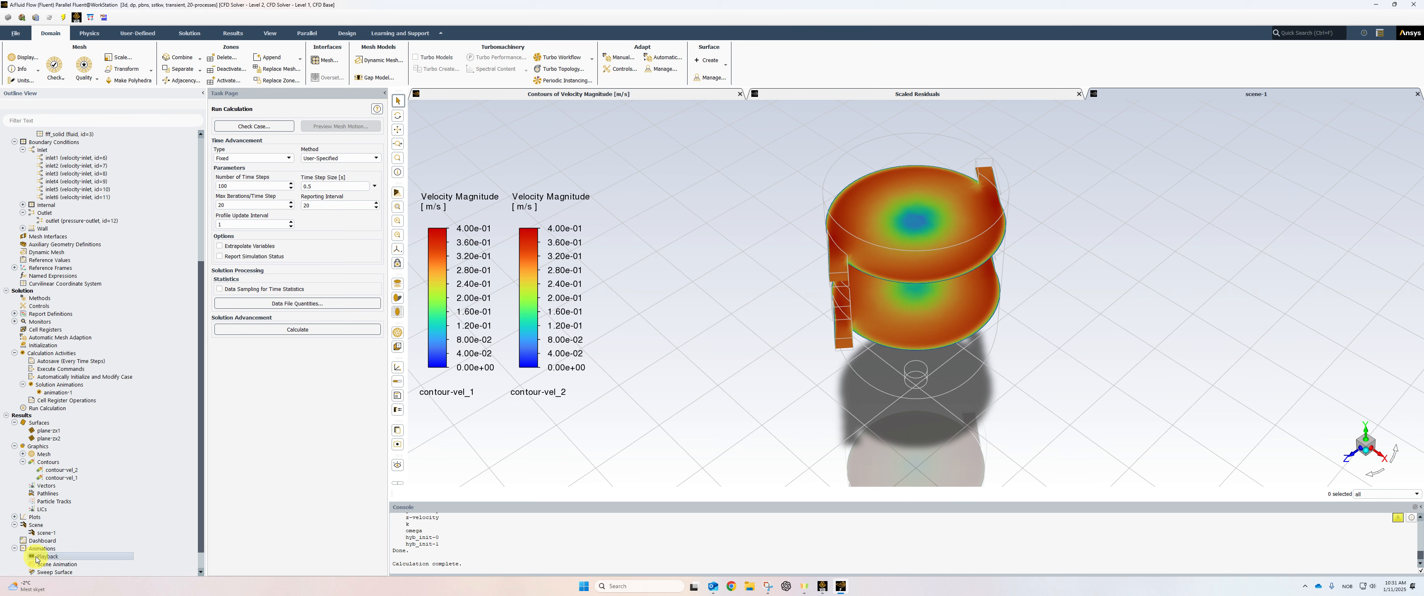
pyautogui.doubleClick(37, 558)
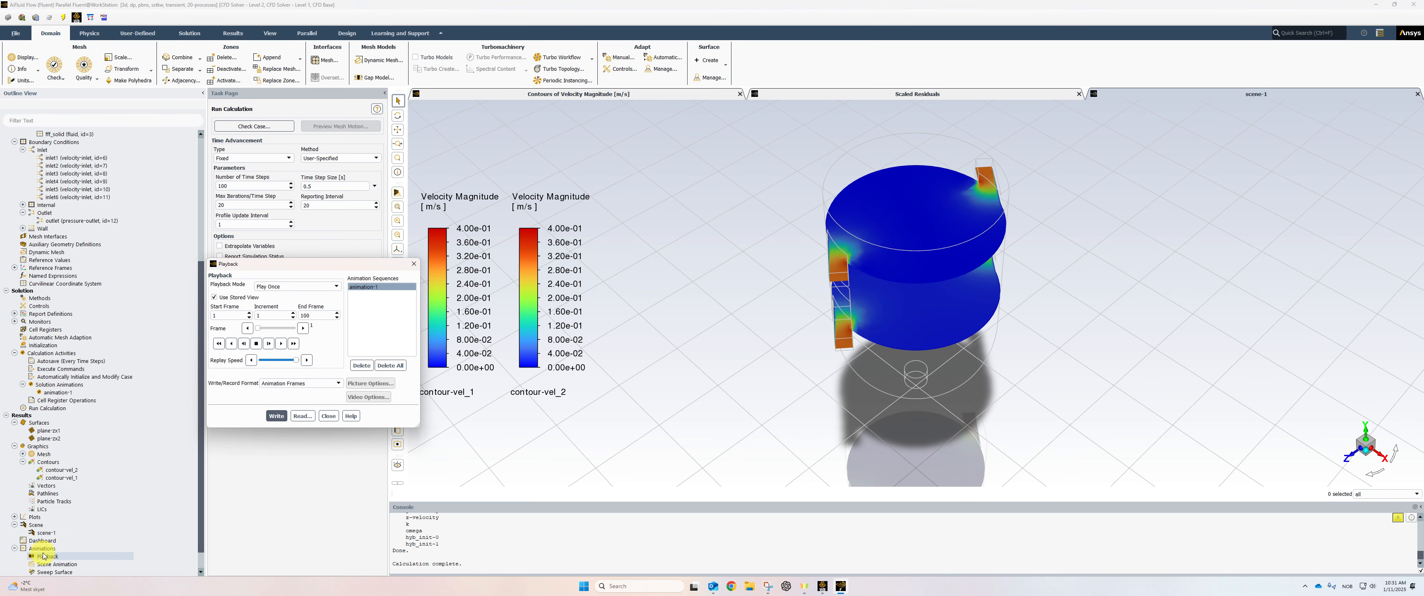
pyautogui.click(279, 345)
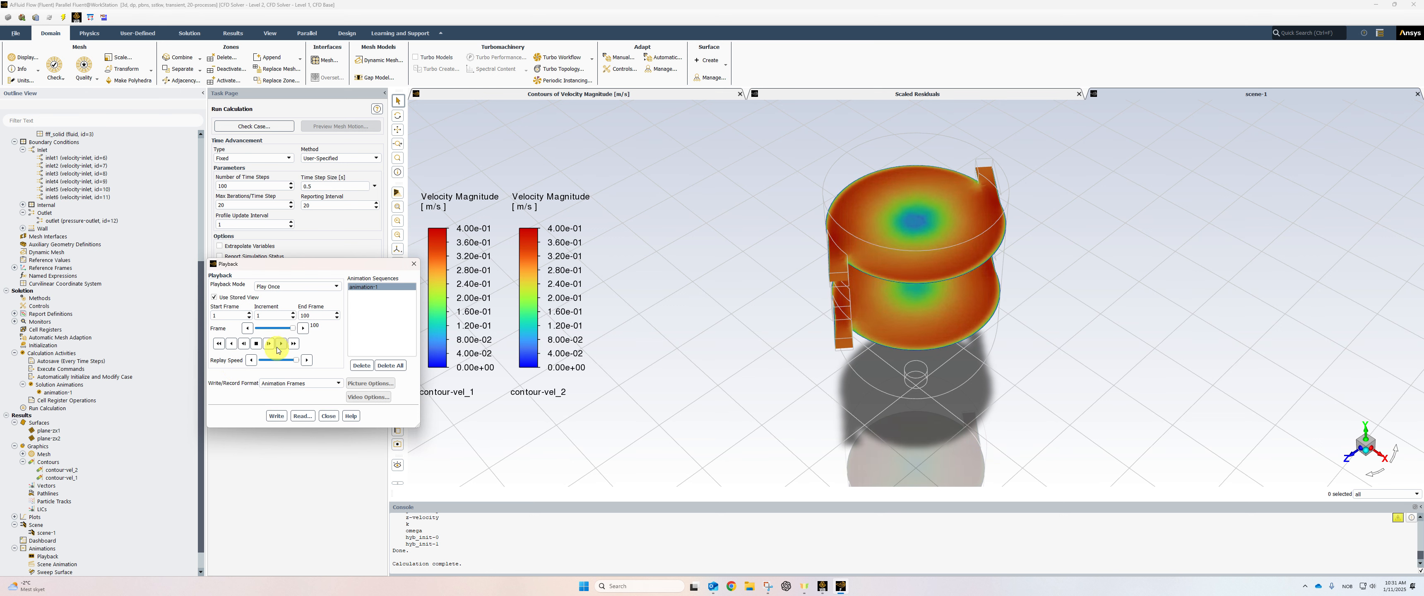
pyautogui.moveTo(297, 361); pyautogui.dragTo(289, 361)
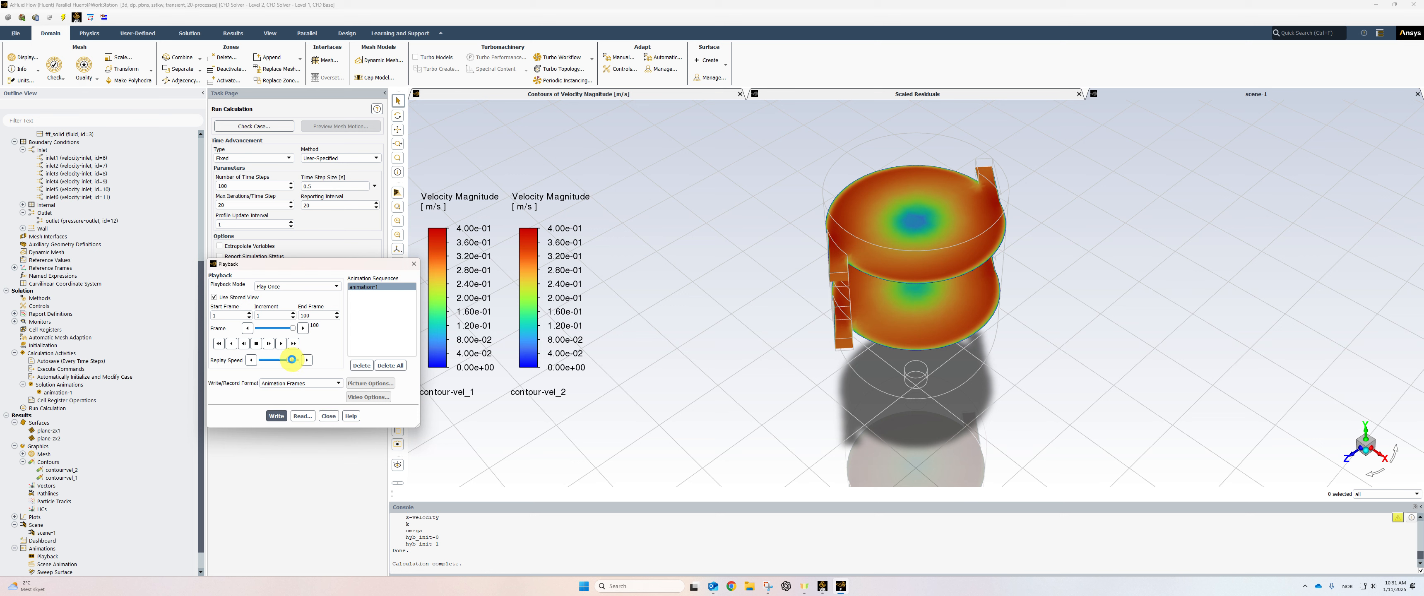
pyautogui.click(280, 344)
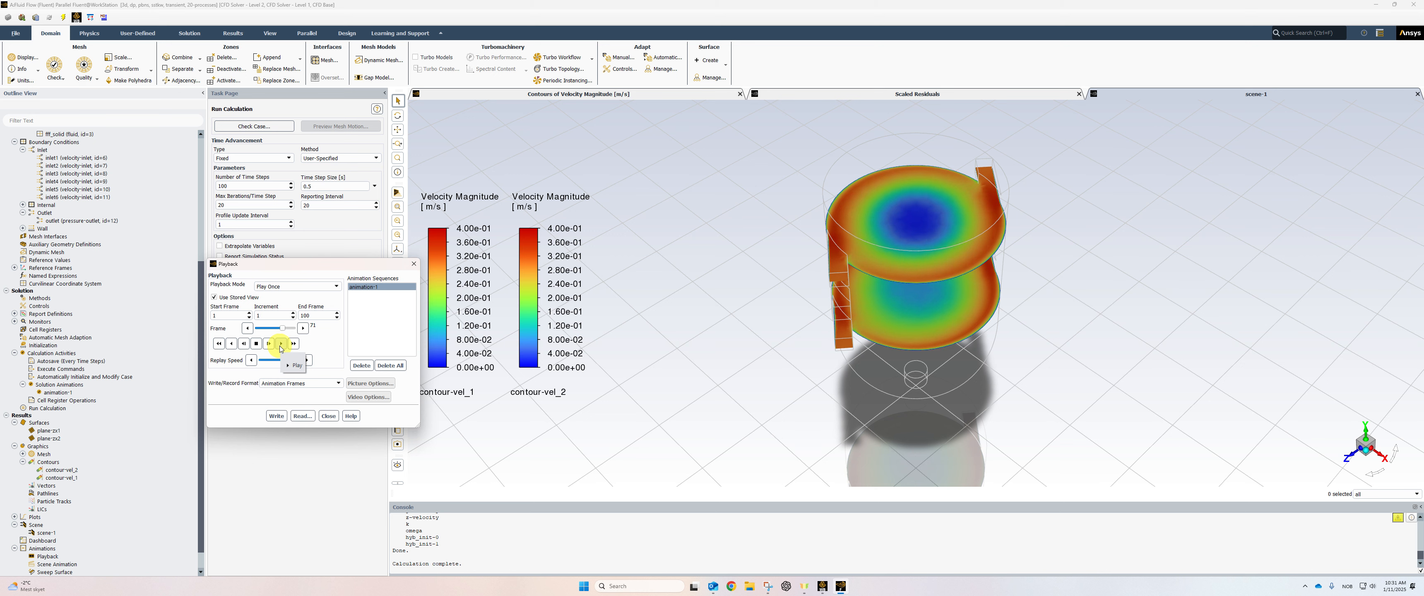
# - Write the animation as a video file named animation-1 and close the playback settings
pyautogui.click(289, 387)
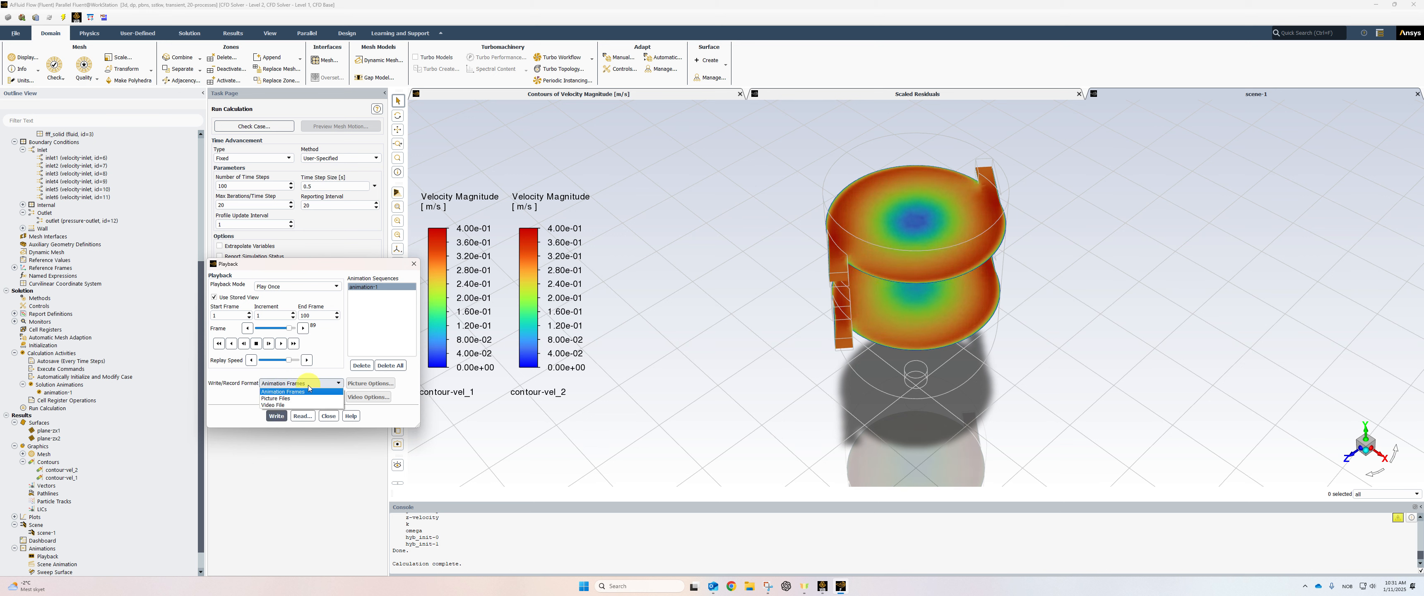
pyautogui.click(275, 405)
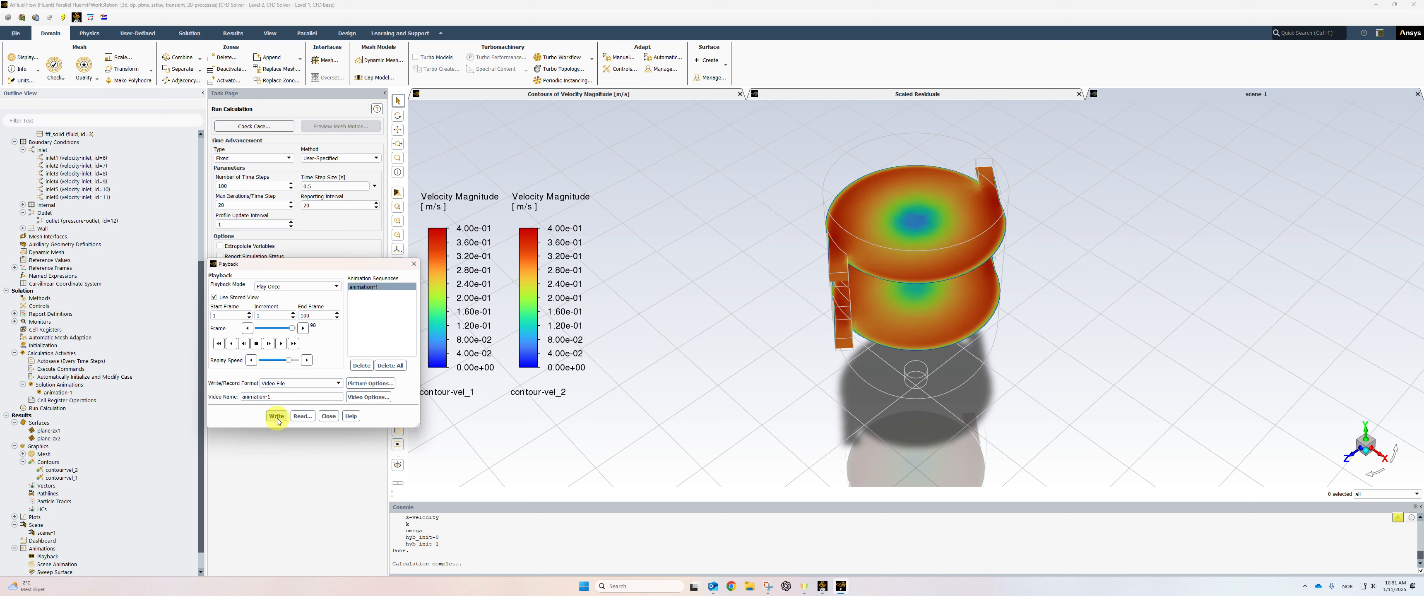
pyautogui.click(277, 418)
pyautogui.click(414, 264)
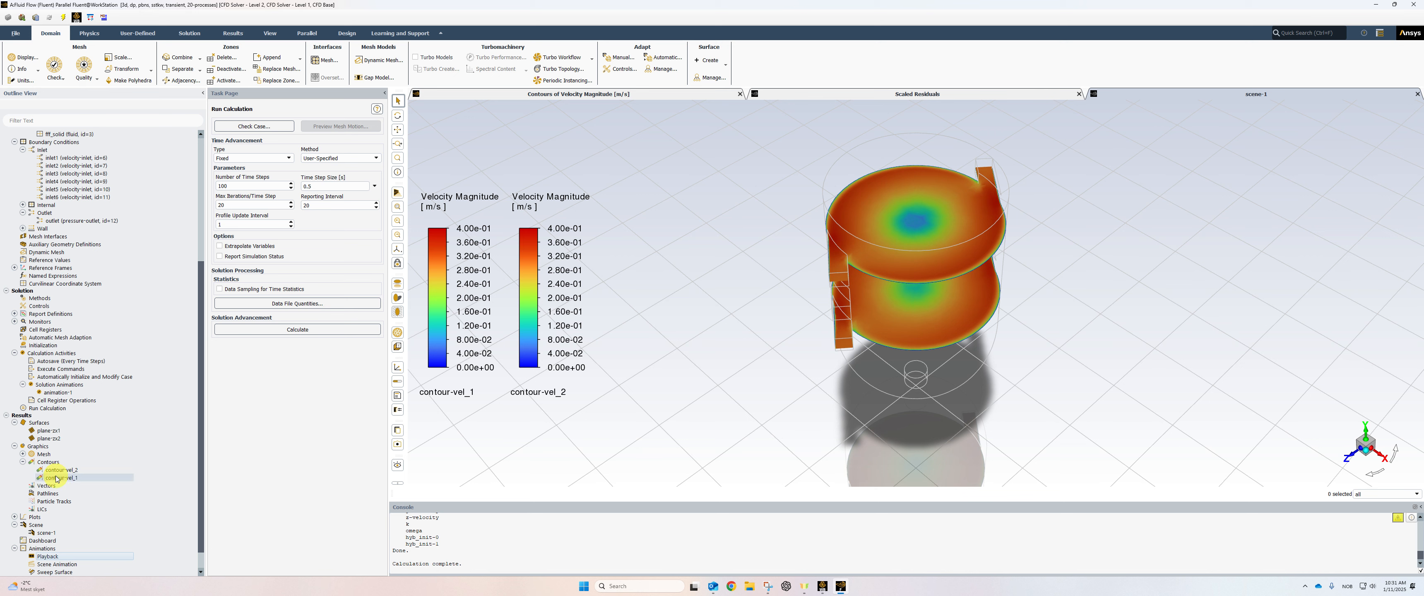
# - Create a velocity vector plot named vector-1 on surface plane-zx2, coloured by velocity magnitude, and save and display it
pyautogui.click(55, 487)
pyautogui.rightClick(55, 488)
pyautogui.click(73, 492)
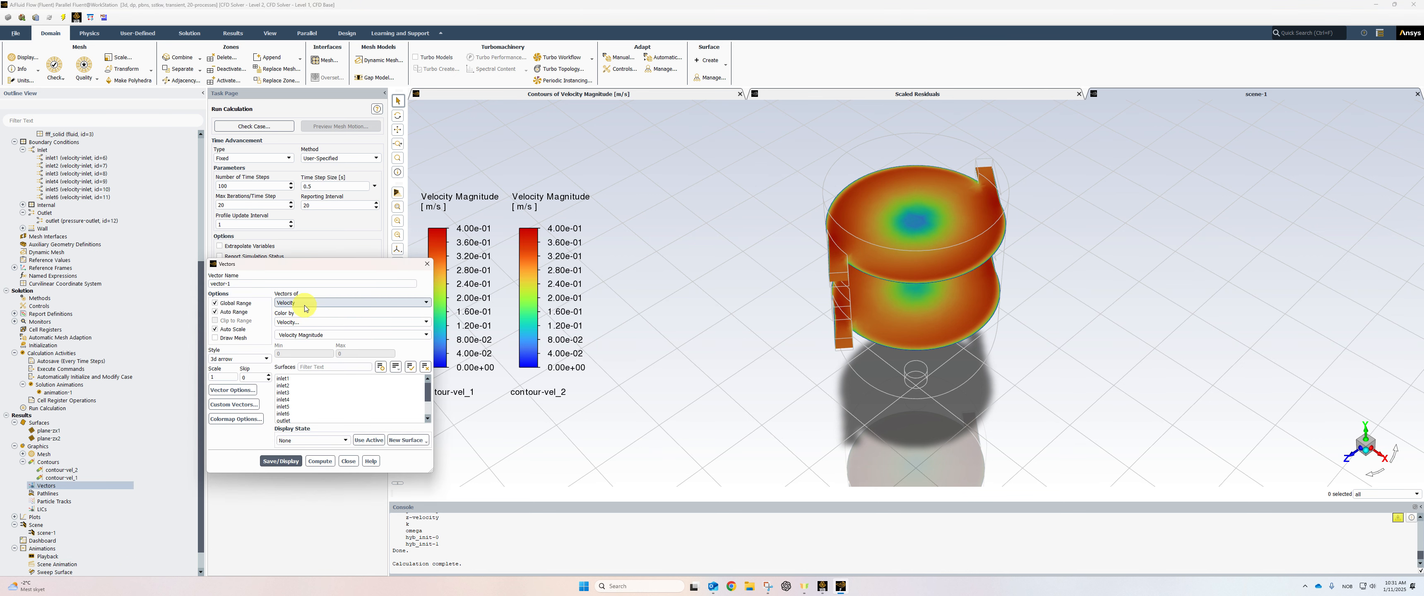
pyautogui.scroll(-2, 316, 420)
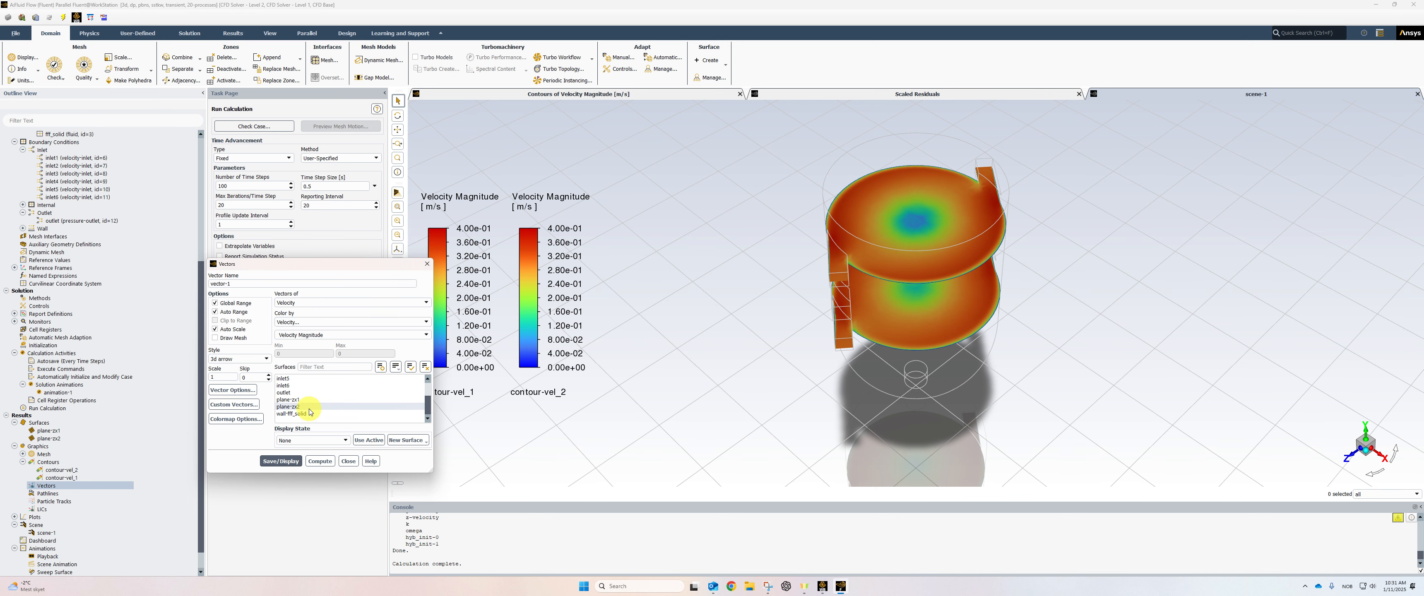
pyautogui.click(298, 407)
pyautogui.click(292, 462)
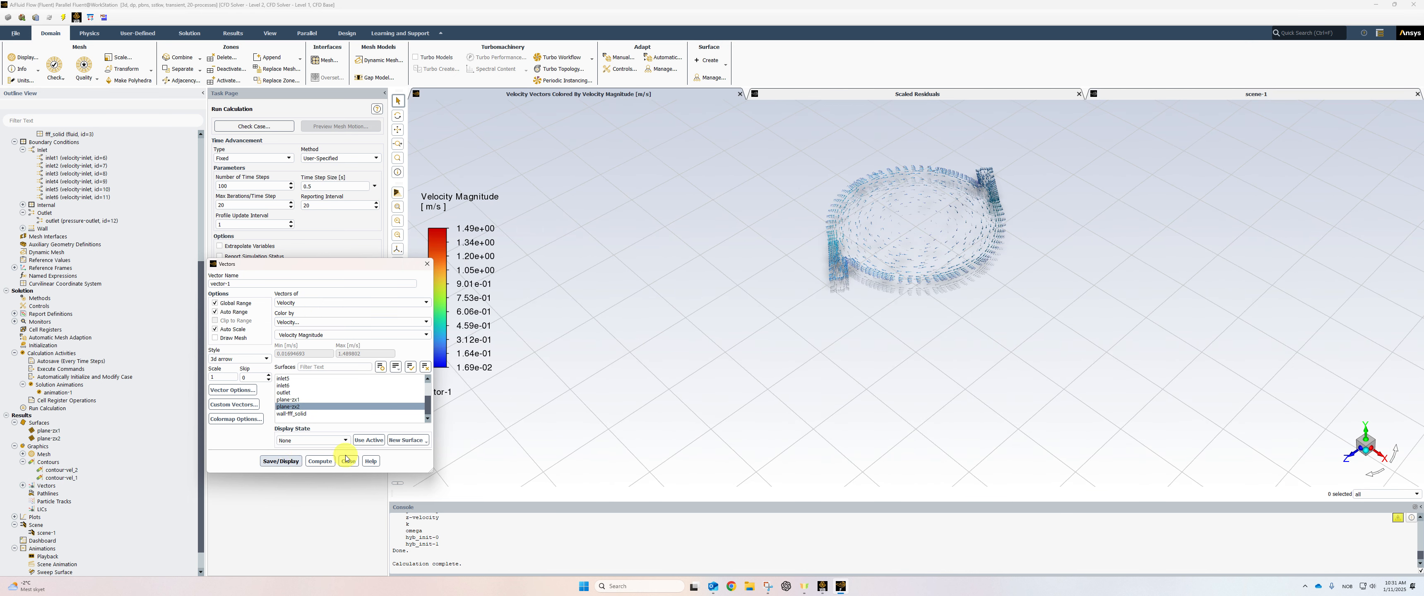
# - View the vectors along the Y axis, turn off auto range for vector-1, set its maximum to 0.4 m/s, and redisplay it
pyautogui.click(1365, 439)
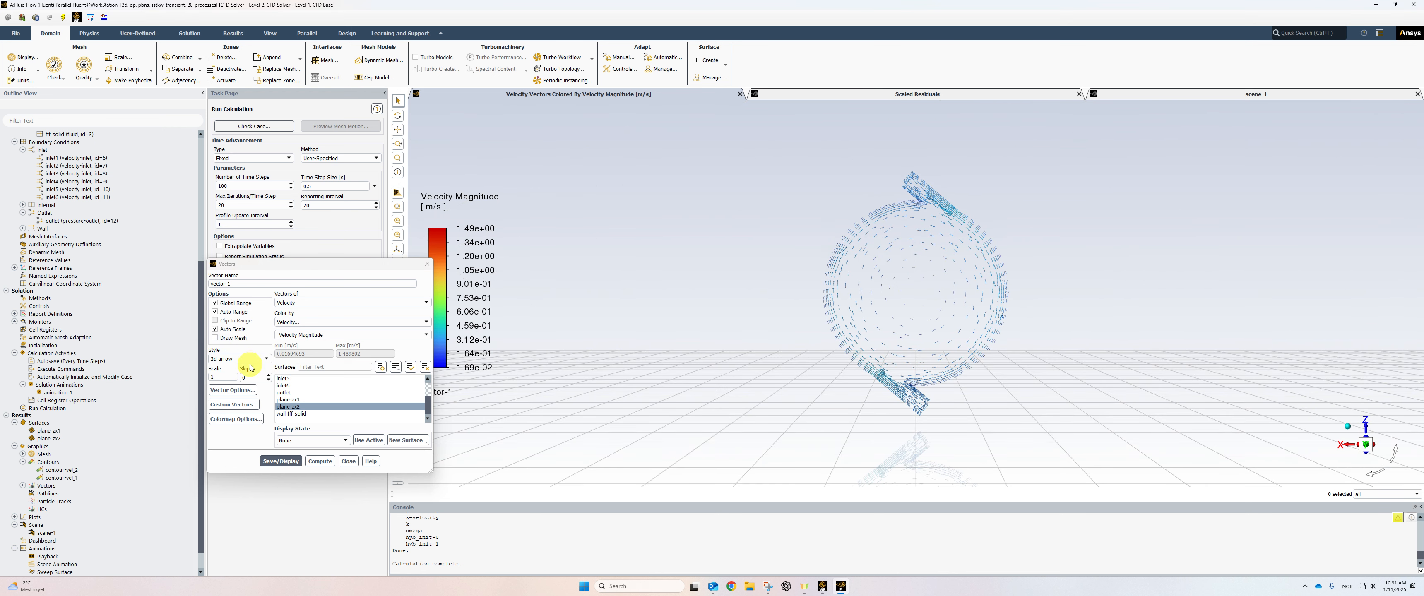
pyautogui.click(232, 313)
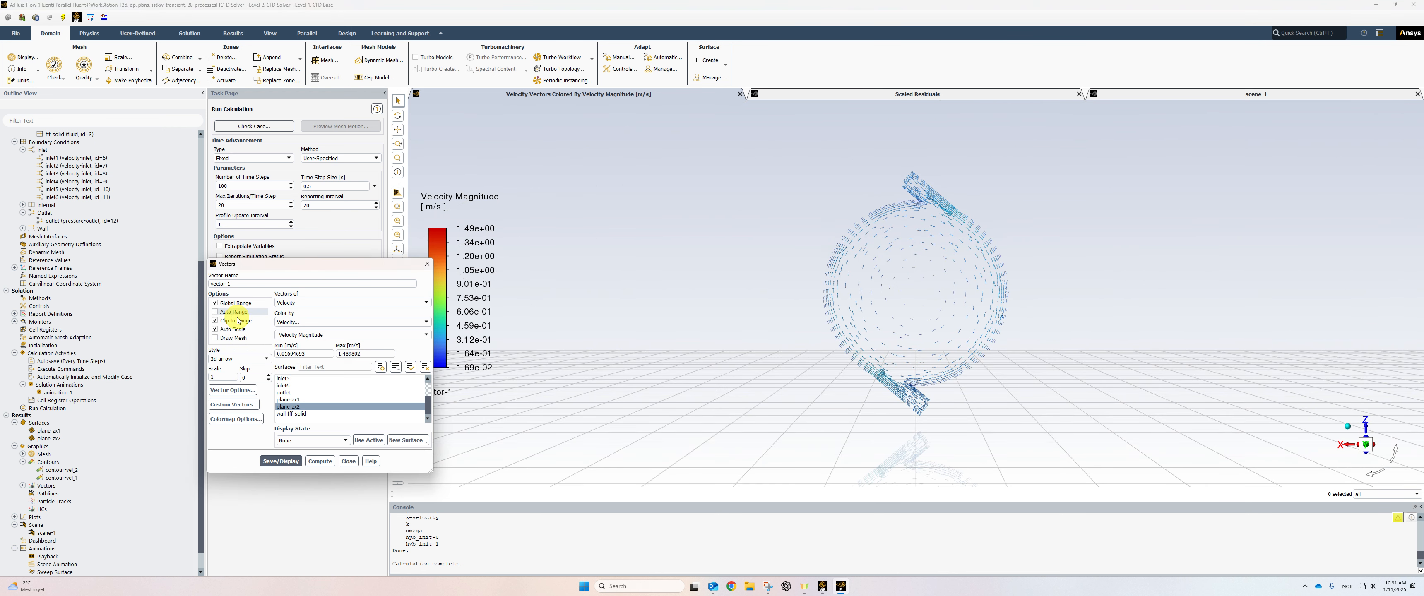
pyautogui.click(345, 354)
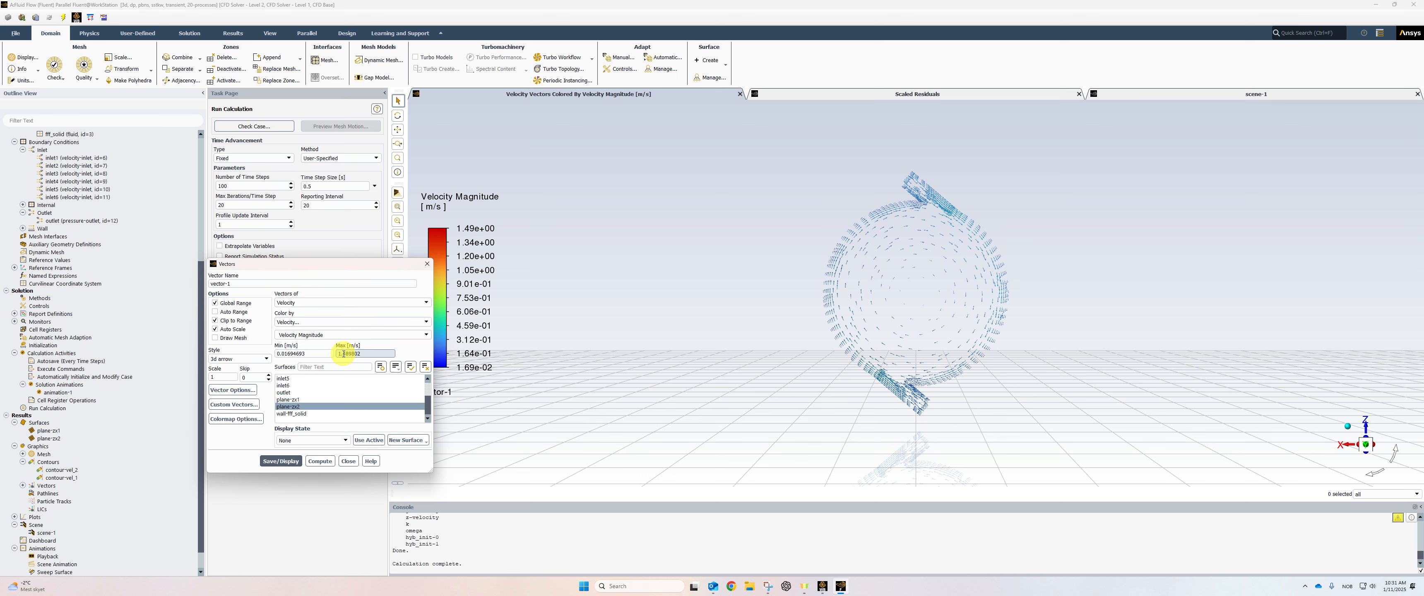
pyautogui.write('0.')
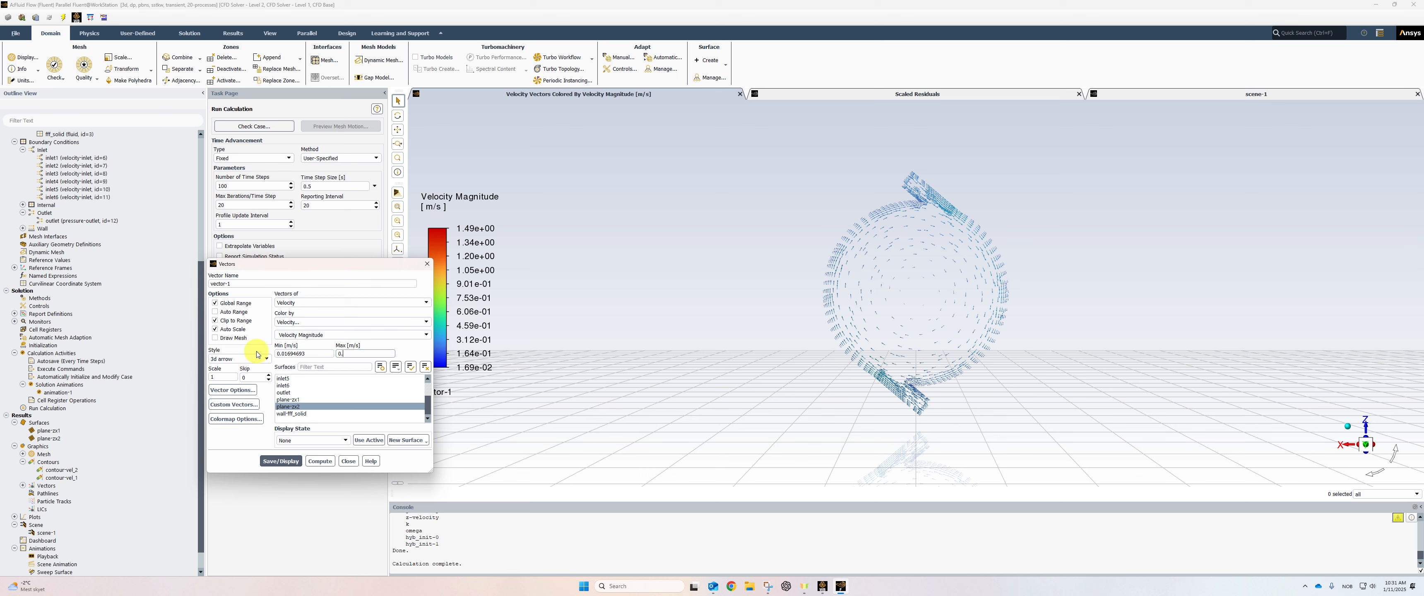
pyautogui.write('4')
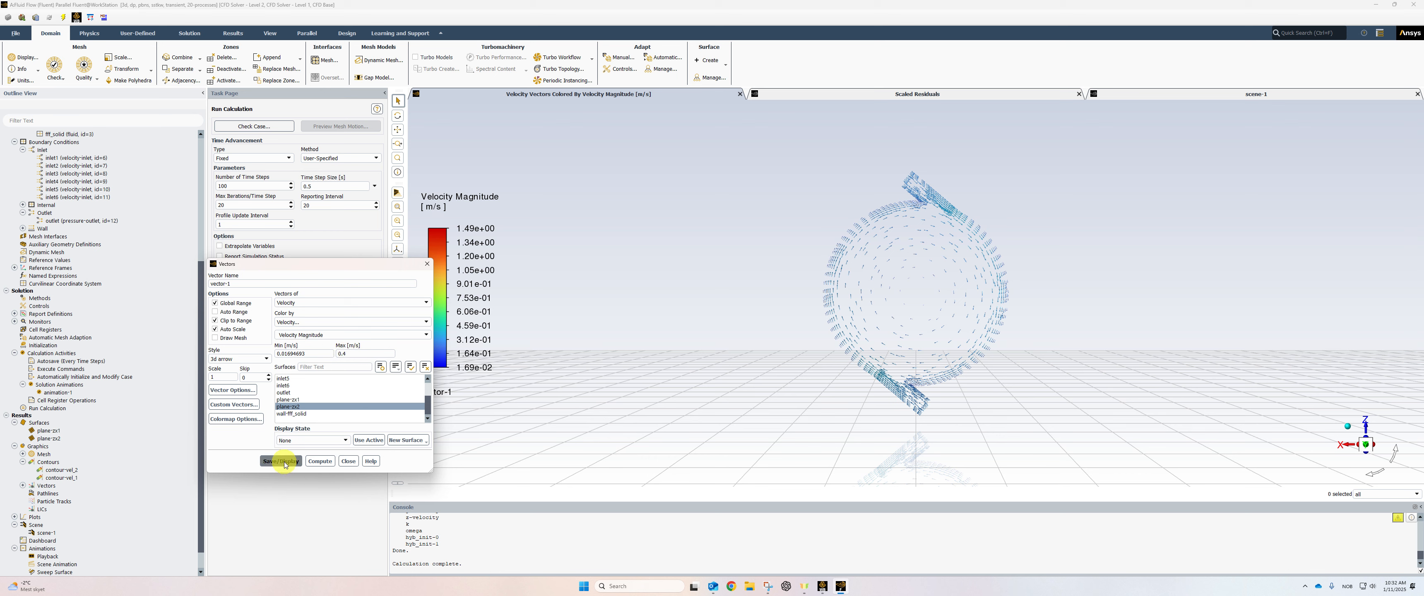
pyautogui.click(281, 460)
# - Examine the velocity vectors on plane-zx2 up close, around the tangential inlets and across the vessel's centre
pyautogui.scroll(5, 889, 297)
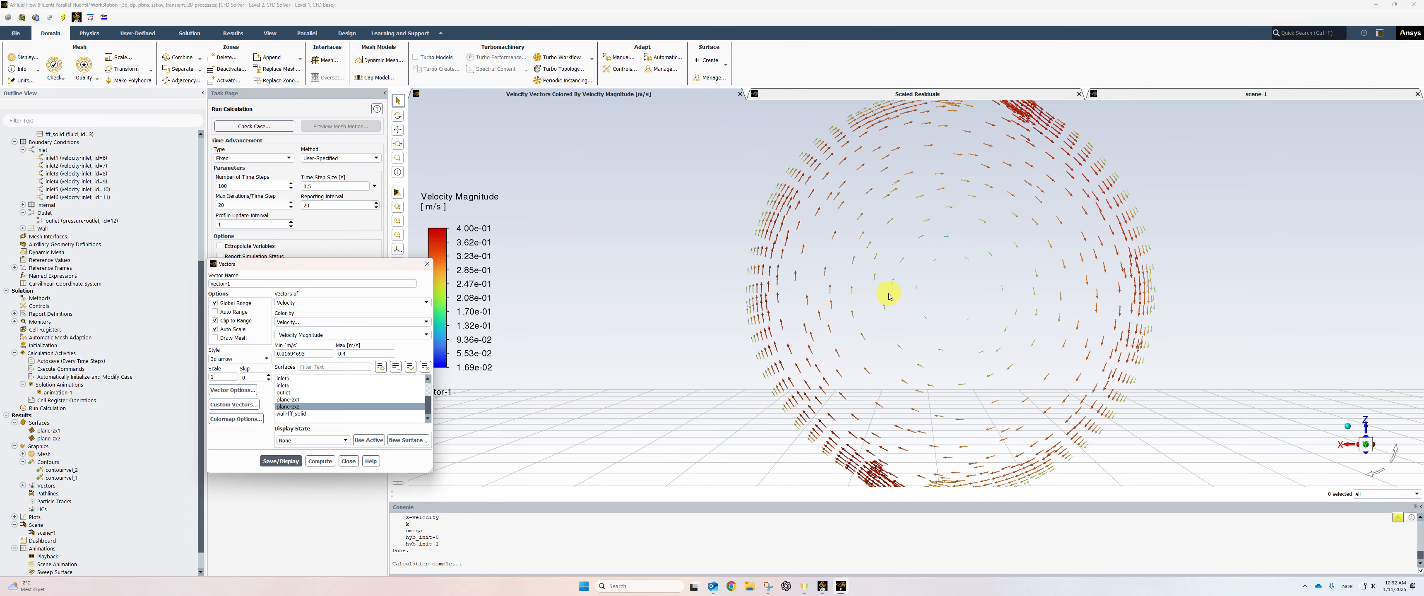
pyautogui.moveTo(889, 297); pyautogui.dragTo(650, 308)
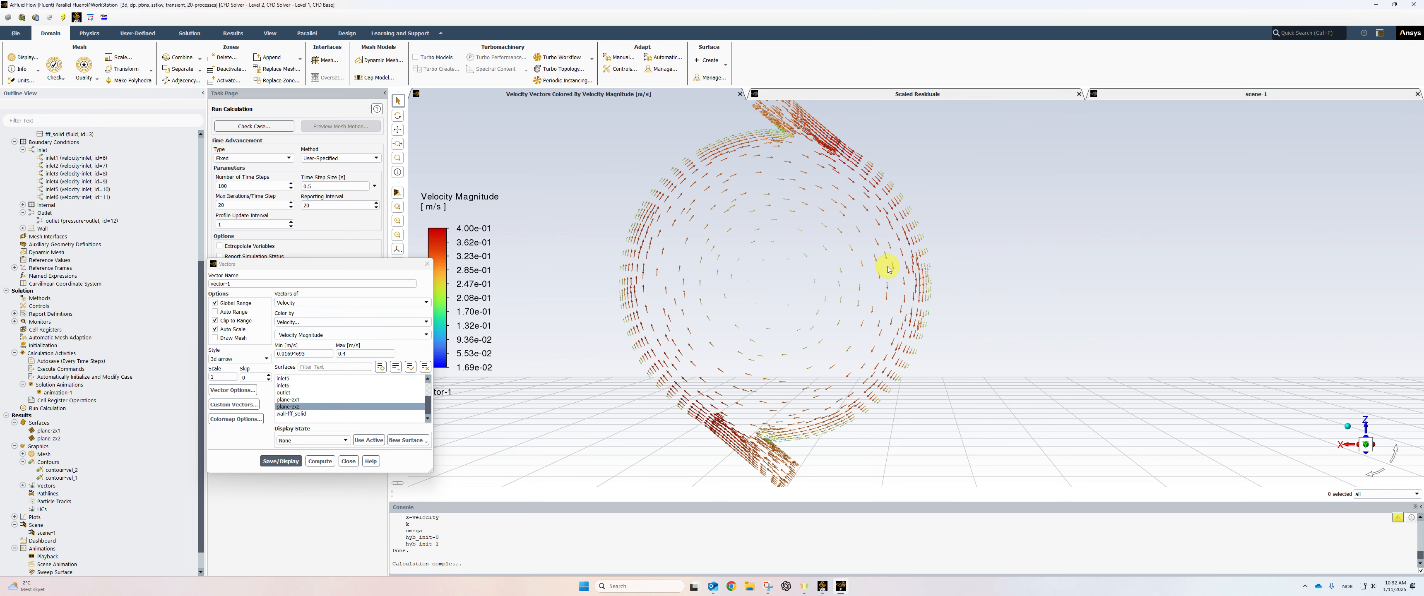
pyautogui.scroll(5, 750, 299)
pyautogui.keyDown('ctrl'); pyautogui.moveTo(764, 373); pyautogui.dragTo(733, 287, button='middle'); pyautogui.keyUp('ctrl')
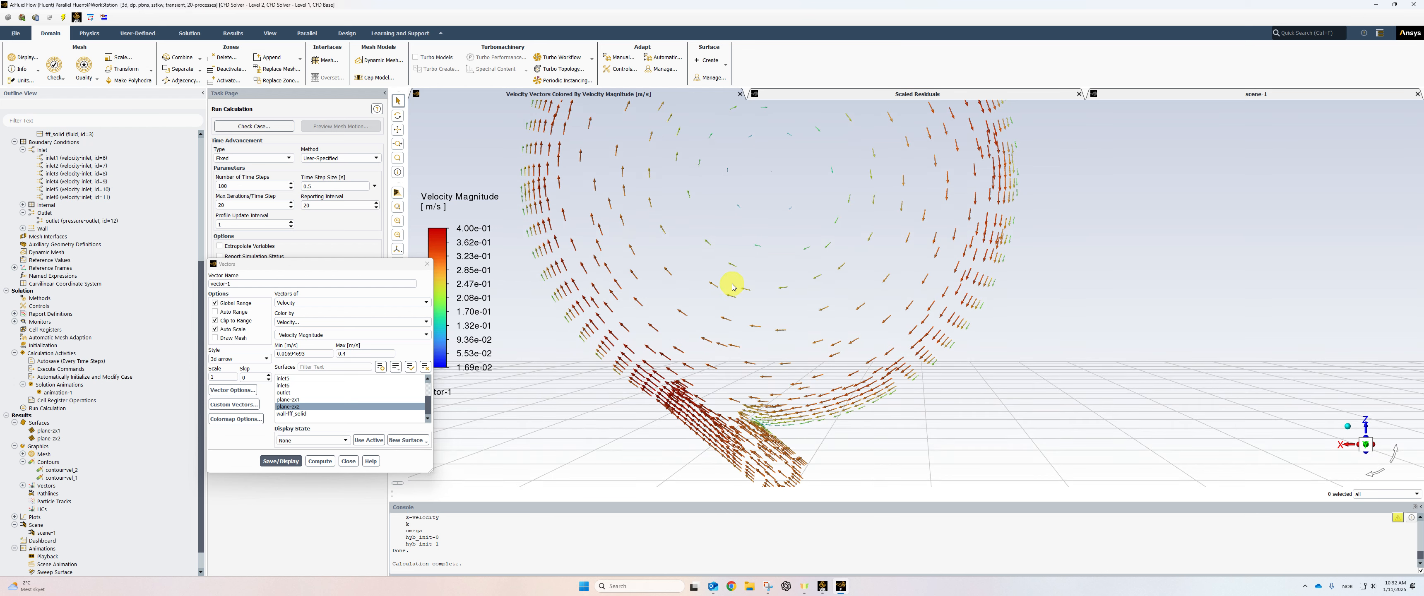
pyautogui.moveTo(734, 288); pyautogui.dragTo(756, 389)
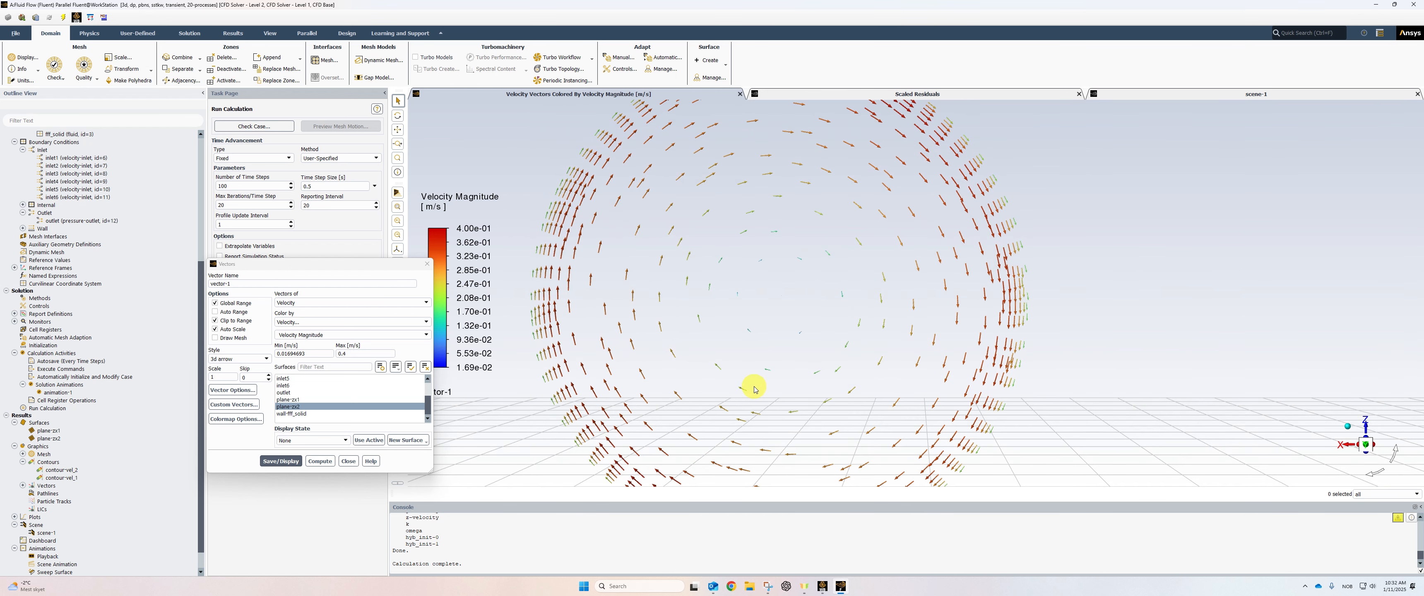